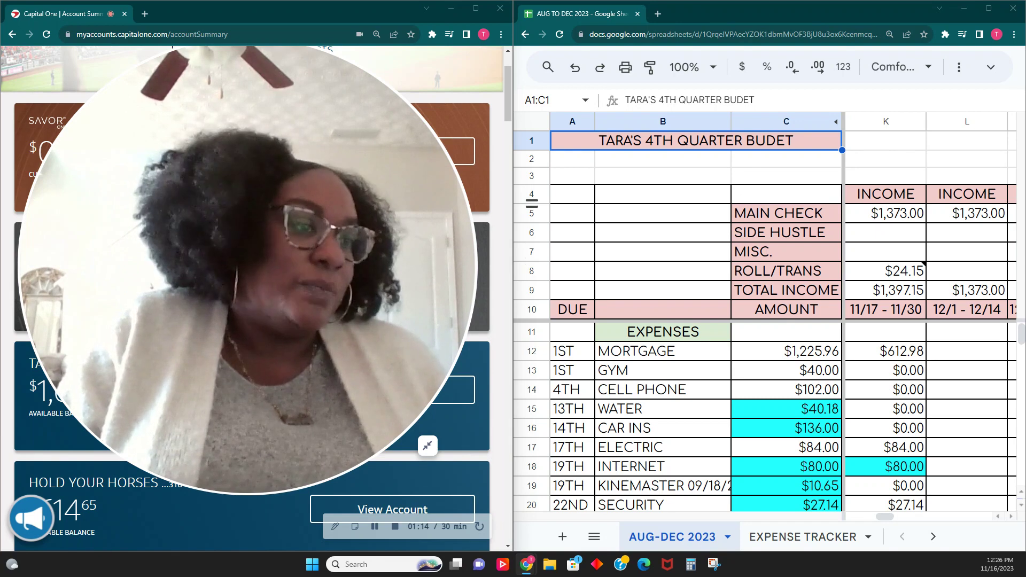
pyautogui.click(427, 445)
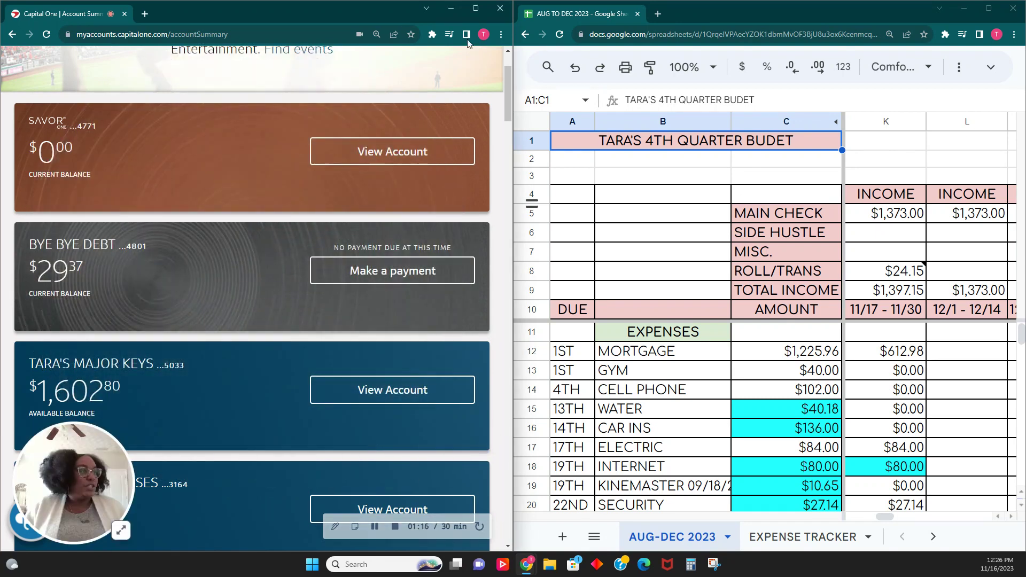
pyautogui.moveTo(108, 477); pyautogui.dragTo(121, 150)
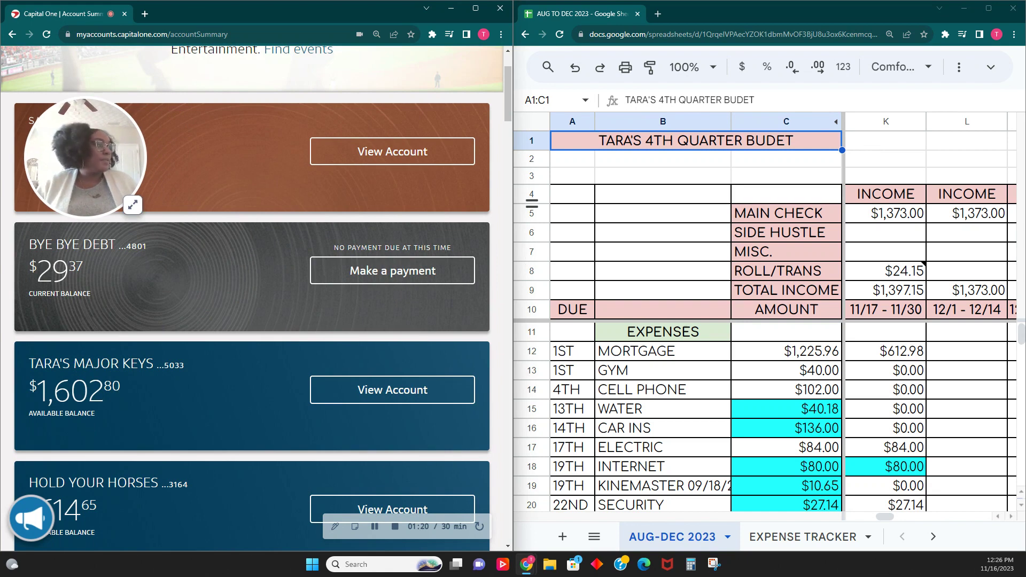
pyautogui.click(894, 311)
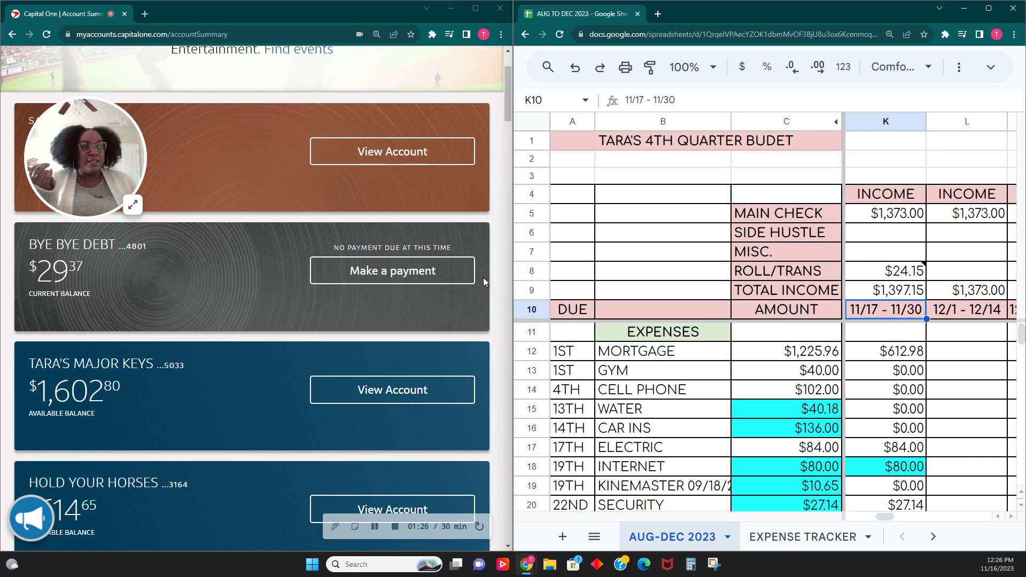
pyautogui.click(133, 204)
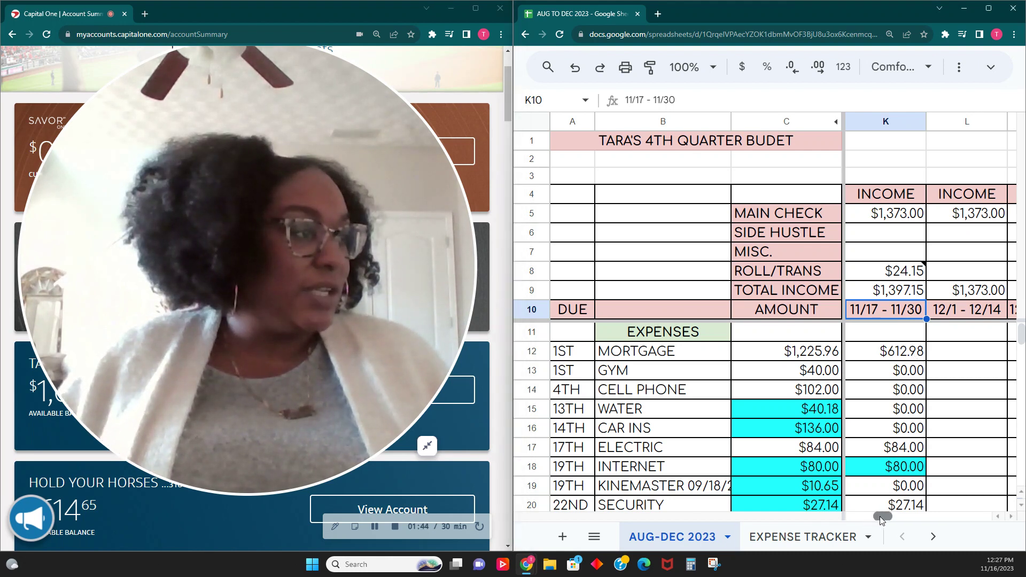
# Bring the 11/3 - 11/16 column into view and place the budget spreadsheet beside the Capital One account page, giving the spreadsheet the wider area.
pyautogui.moveTo(881, 516); pyautogui.dragTo(879, 517)
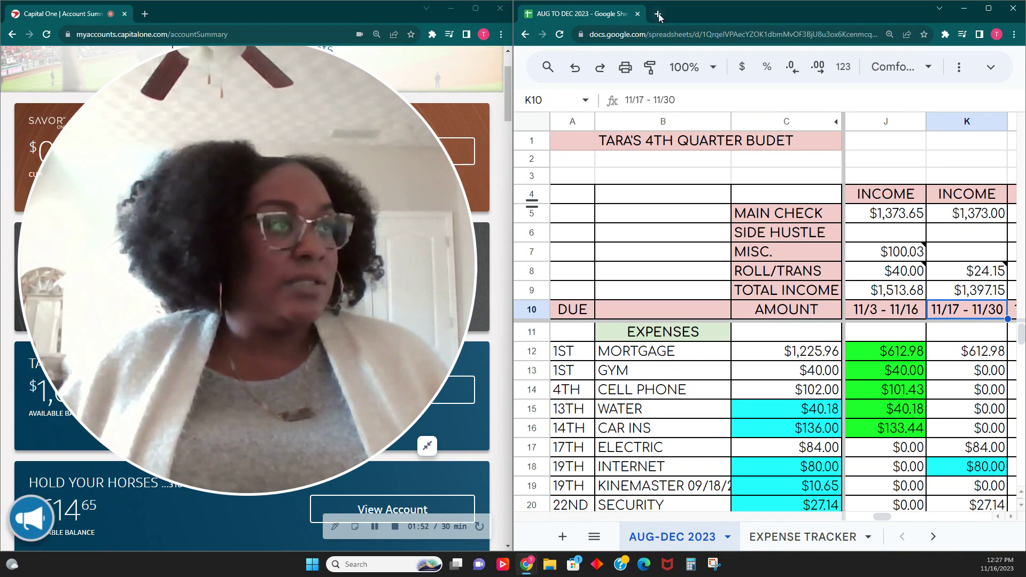
pyautogui.moveTo(676, 16); pyautogui.dragTo(424, 50)
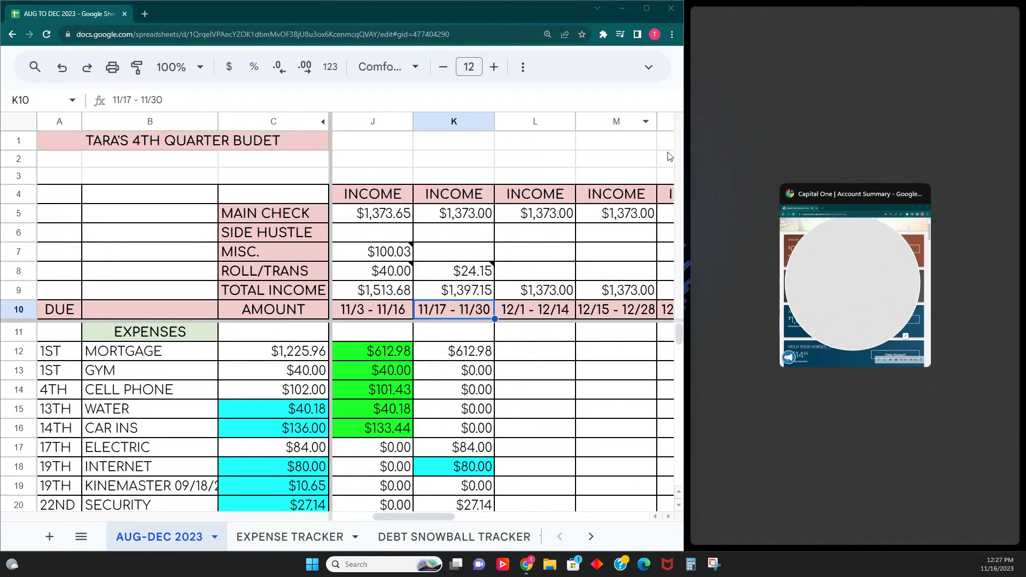
pyautogui.click(872, 235)
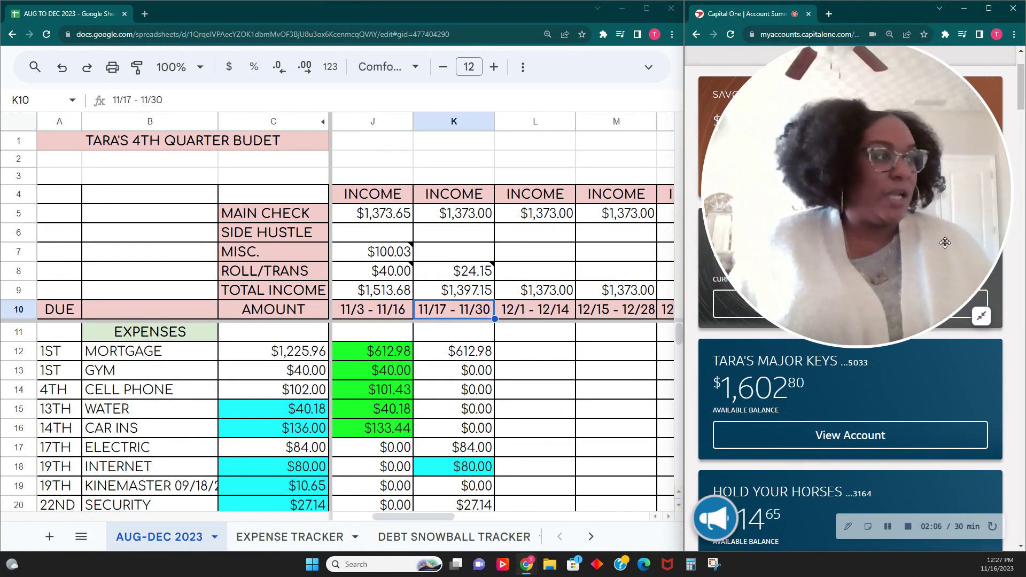
pyautogui.moveTo(870, 321); pyautogui.dragTo(906, 354)
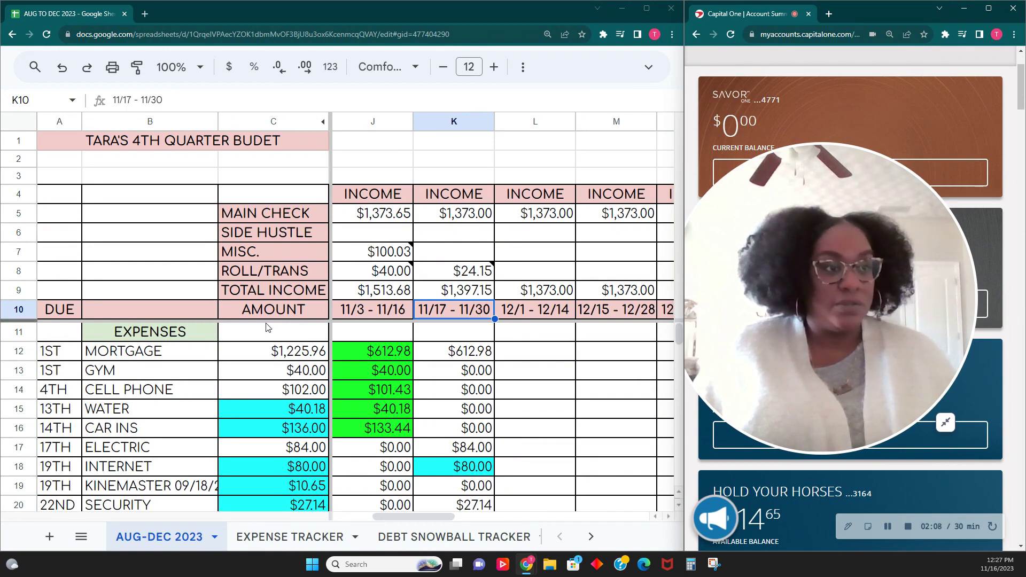
# Add 612.98 to the ROLL/TRANS income formula for the 11/17 - 11/30 pay period, making it =20+4.15+612.98.
pyautogui.click(472, 359)
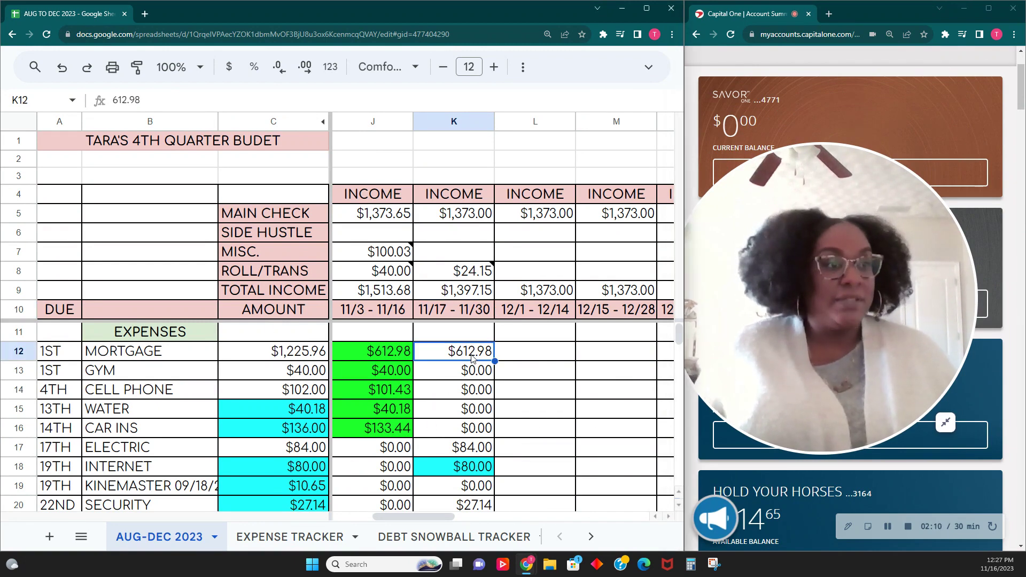
pyautogui.click(373, 359)
pyautogui.hotkey('shift', 'Right')
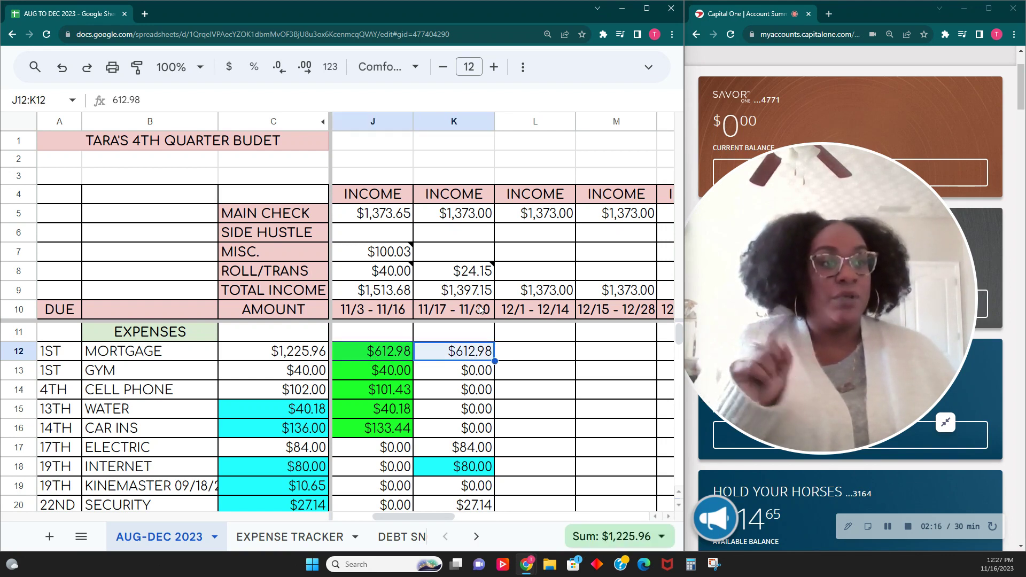
pyautogui.click(433, 267)
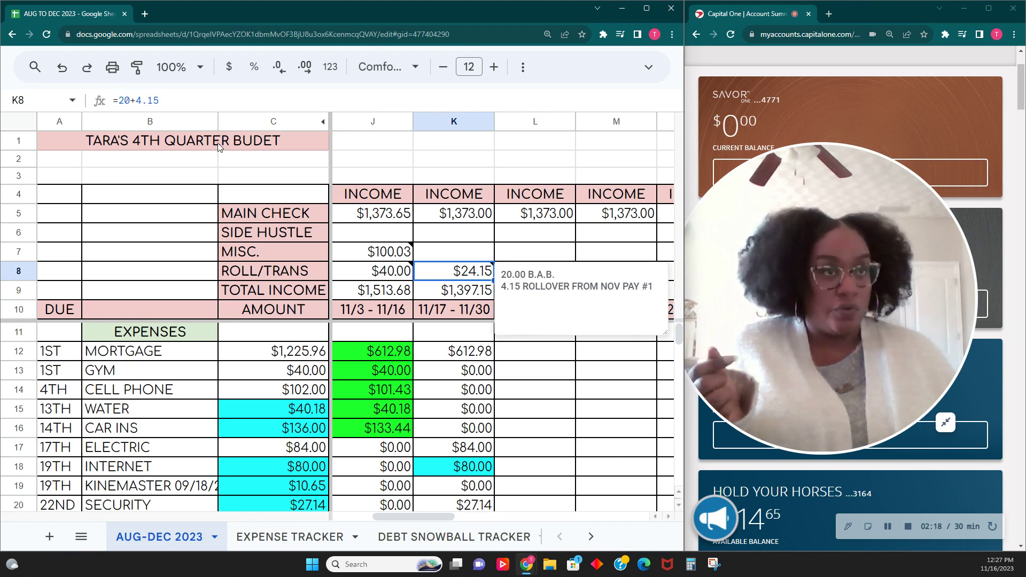
pyautogui.click(173, 99)
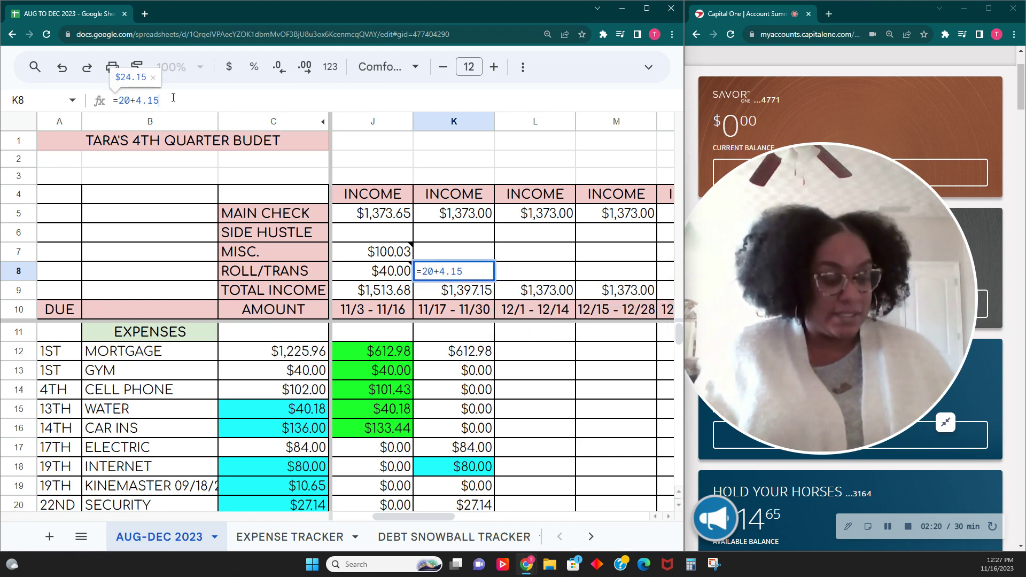
pyautogui.write('+612.98')
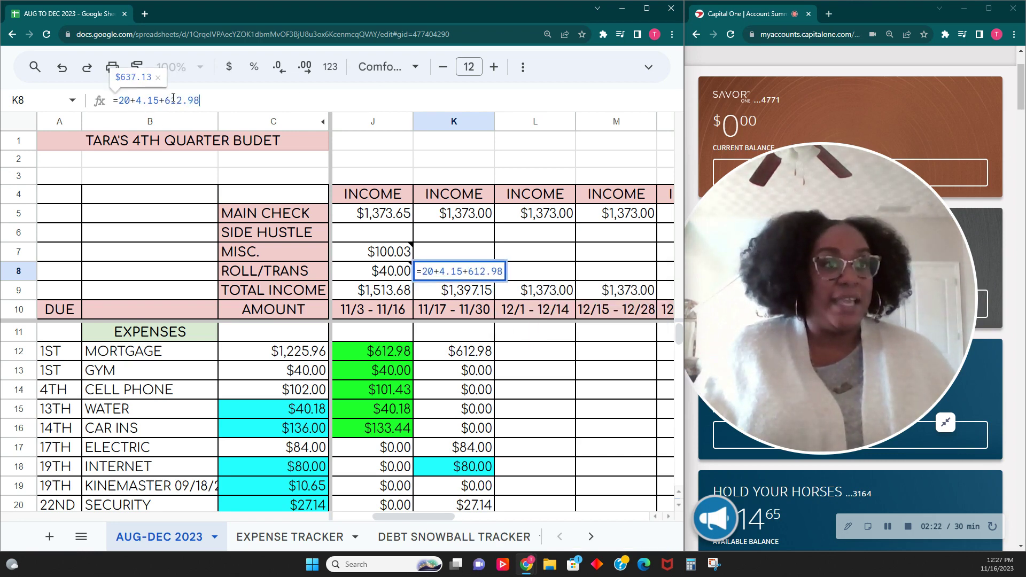
pyautogui.press('Tab')
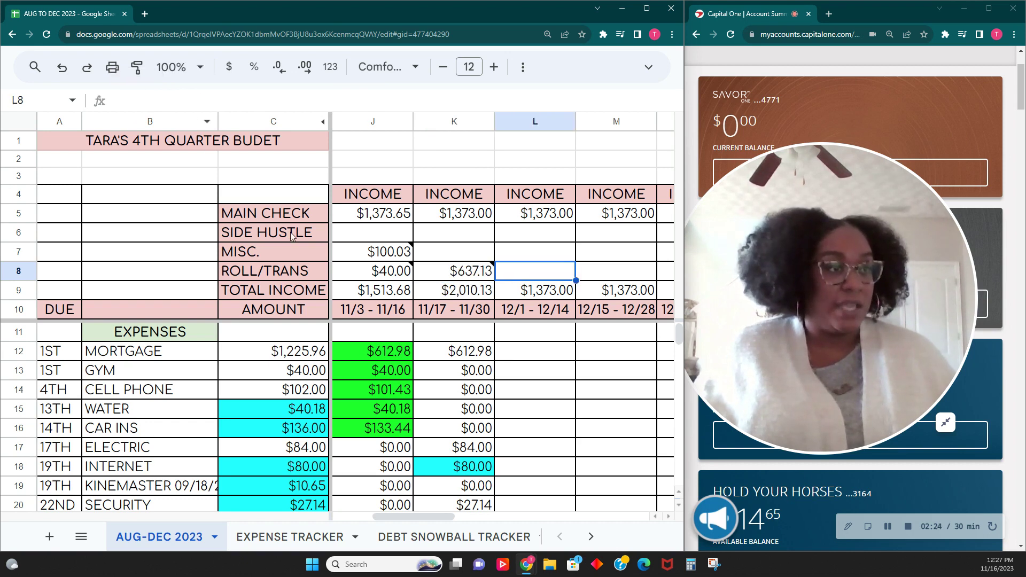
# Set the MORTGAGE amount for the 11/17 - 11/30 pay period to the full 1,225.96.
pyautogui.click(466, 355)
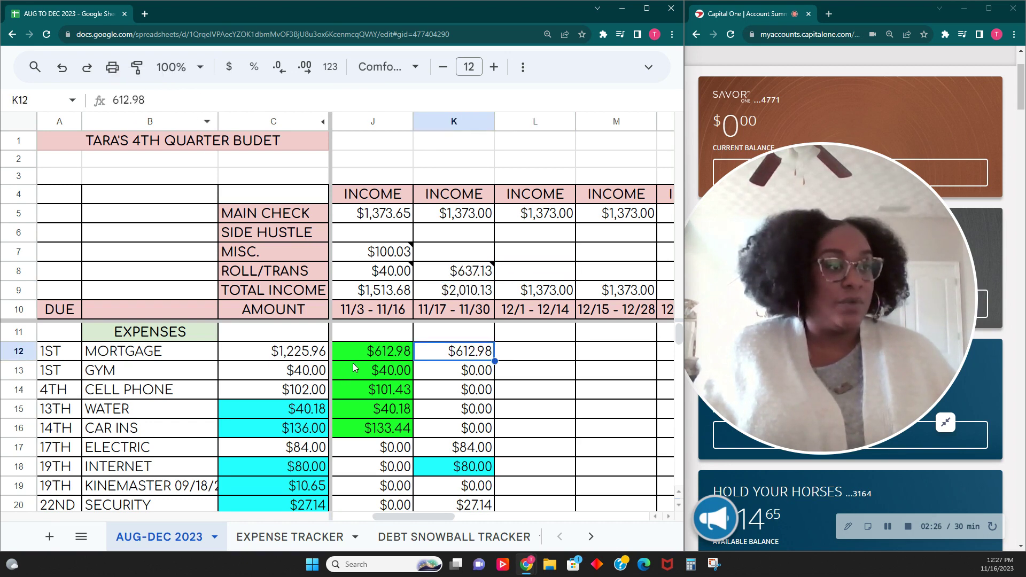
pyautogui.moveTo(379, 353); pyautogui.dragTo(481, 354)
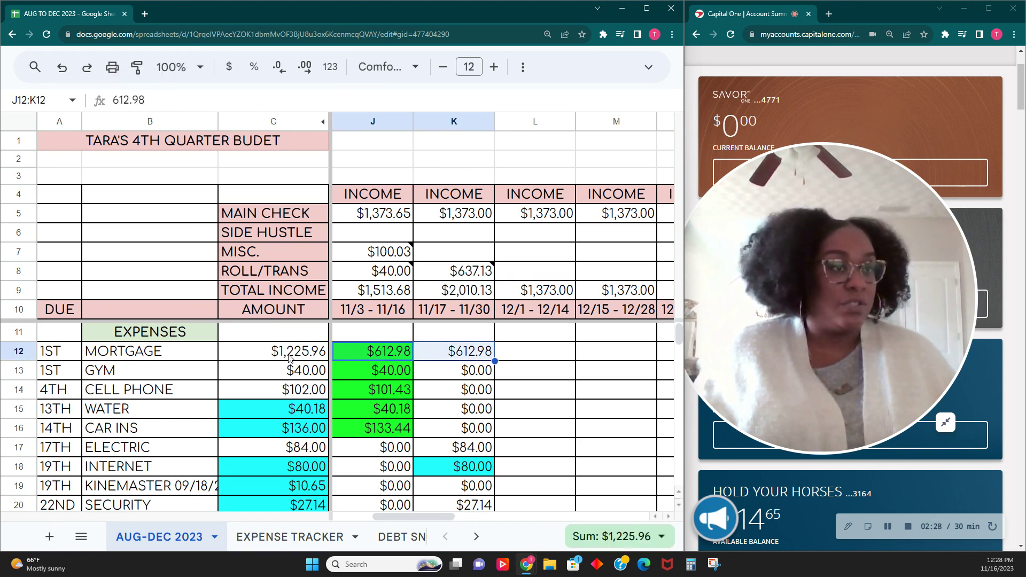
pyautogui.click(441, 358)
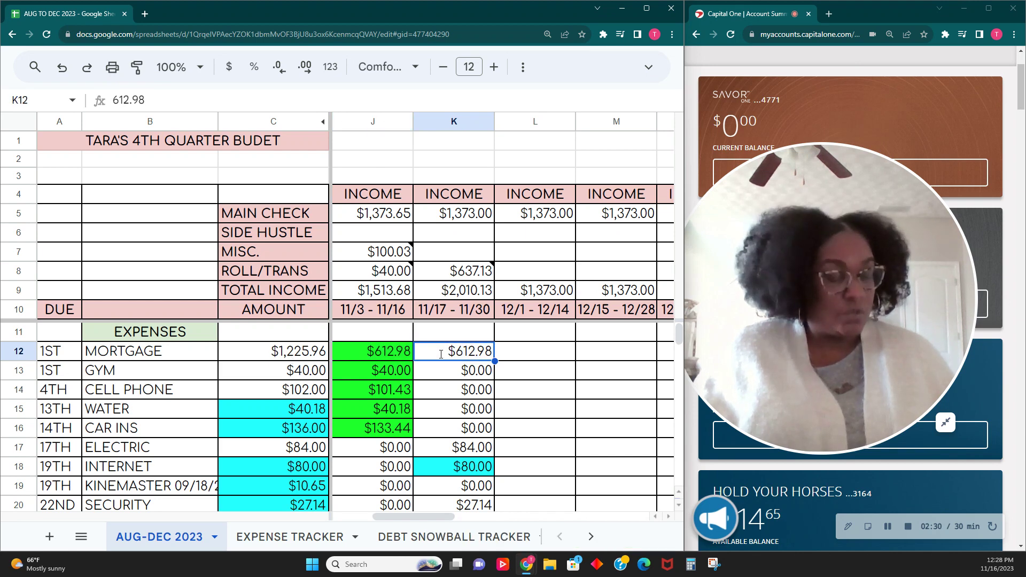
pyautogui.write('1,225.96')
pyautogui.press('Tab')
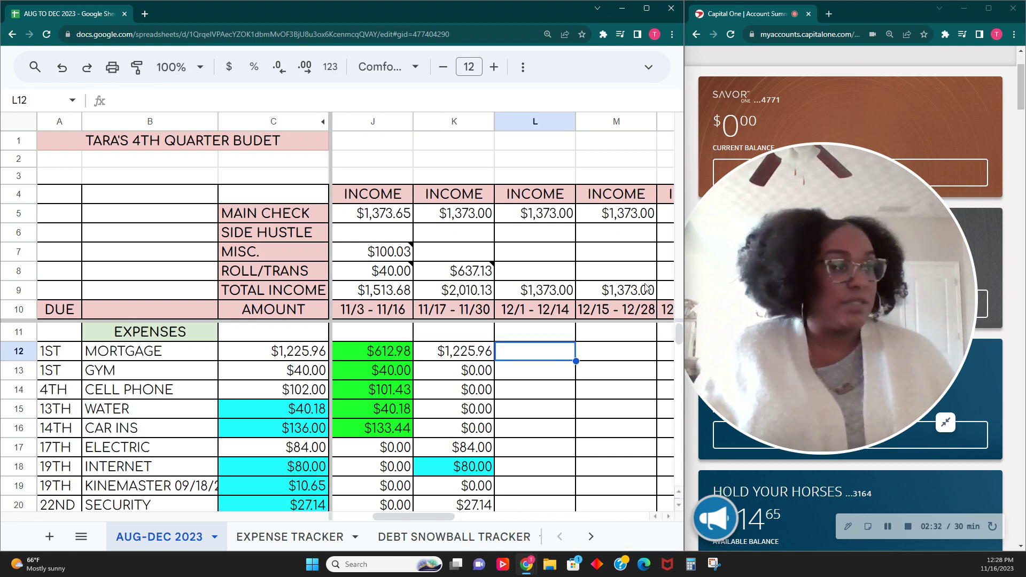
# Open the Major Keys checking account on the Capital One page and examine its past transactions for the latest paycheck deposit.
pyautogui.click(944, 424)
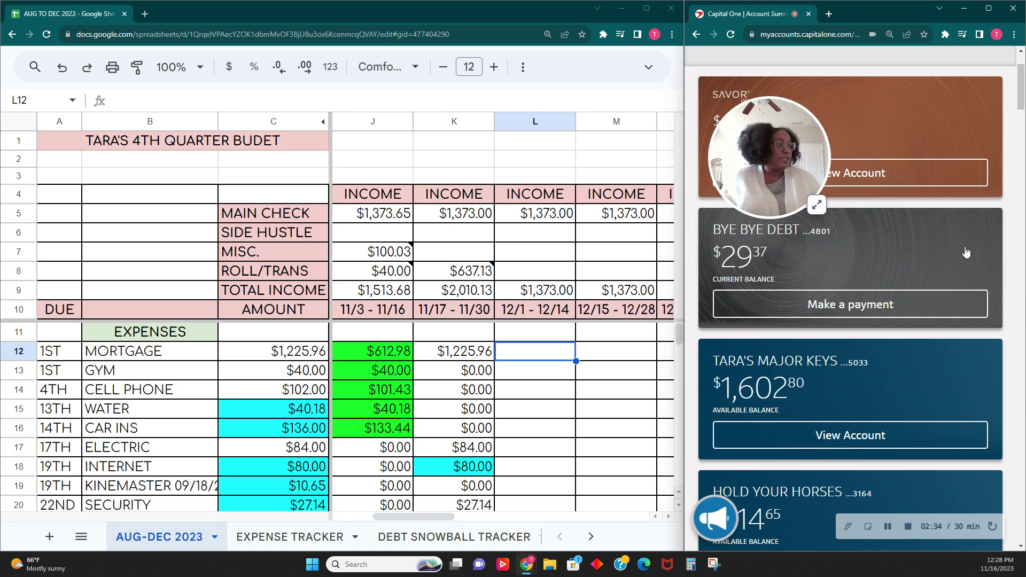
pyautogui.scroll(3, 947, 274)
pyautogui.scroll(-5, 909, 270)
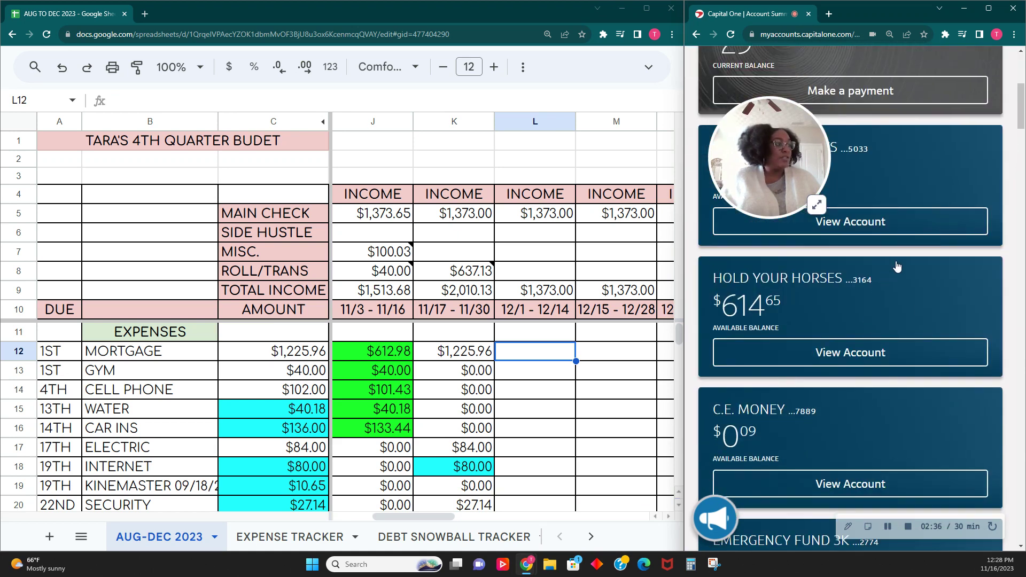
pyautogui.click(917, 222)
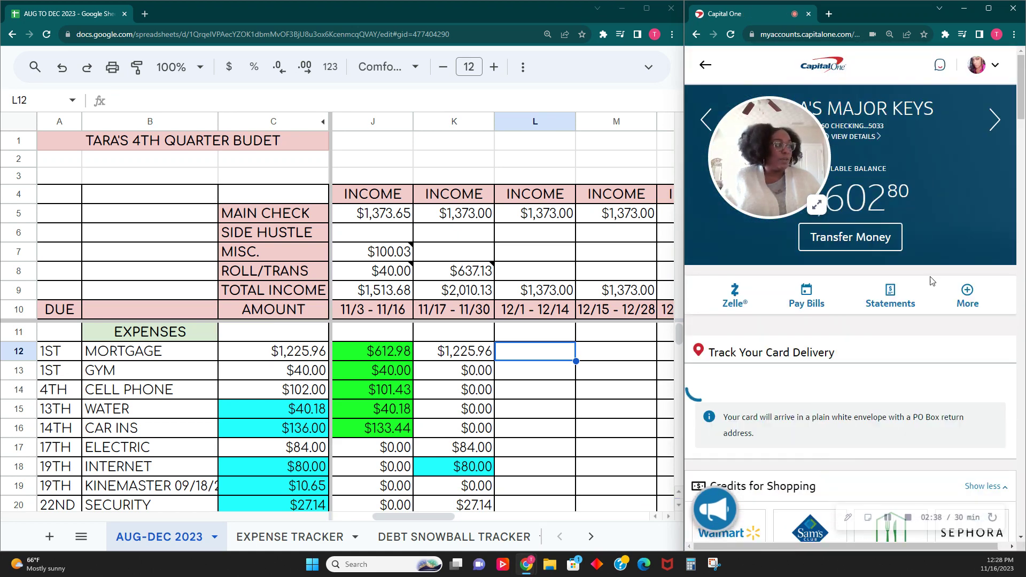
pyautogui.scroll(-5, 933, 281)
pyautogui.scroll(-5, 935, 283)
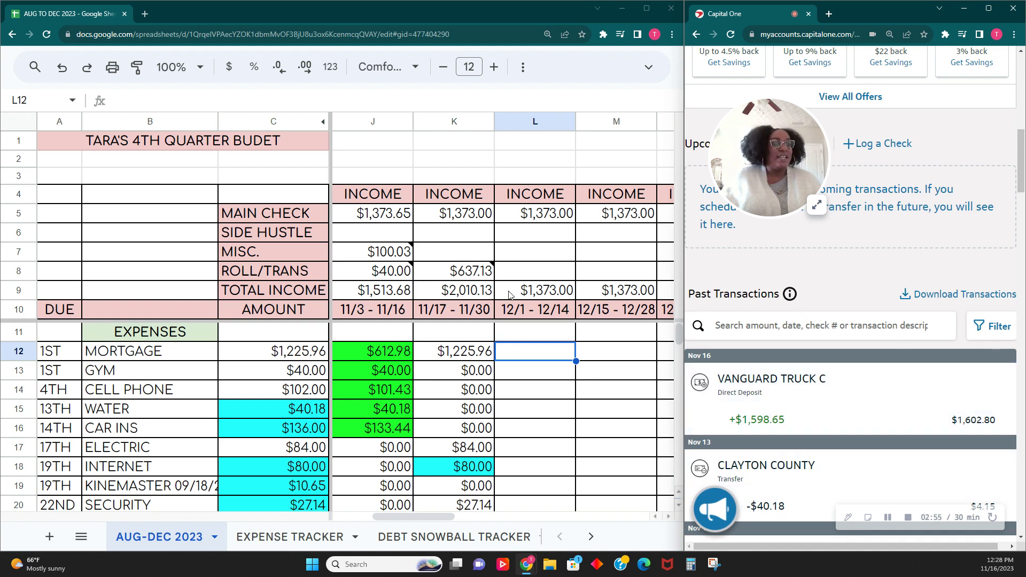
# Set the MAIN CHECK income for the 11/17 - 11/30 pay period to 1,598.65.
pyautogui.click(475, 216)
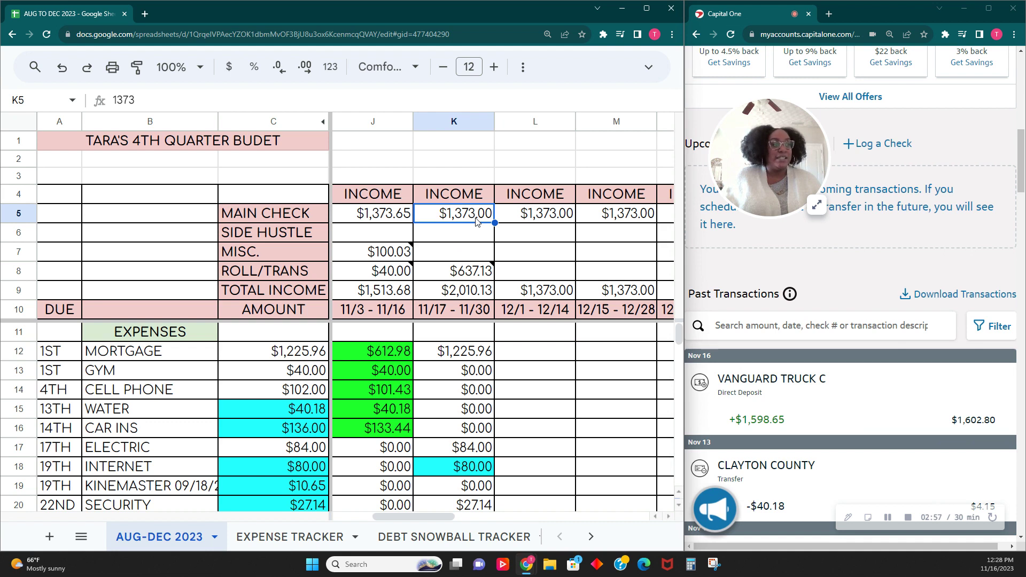
pyautogui.click(816, 206)
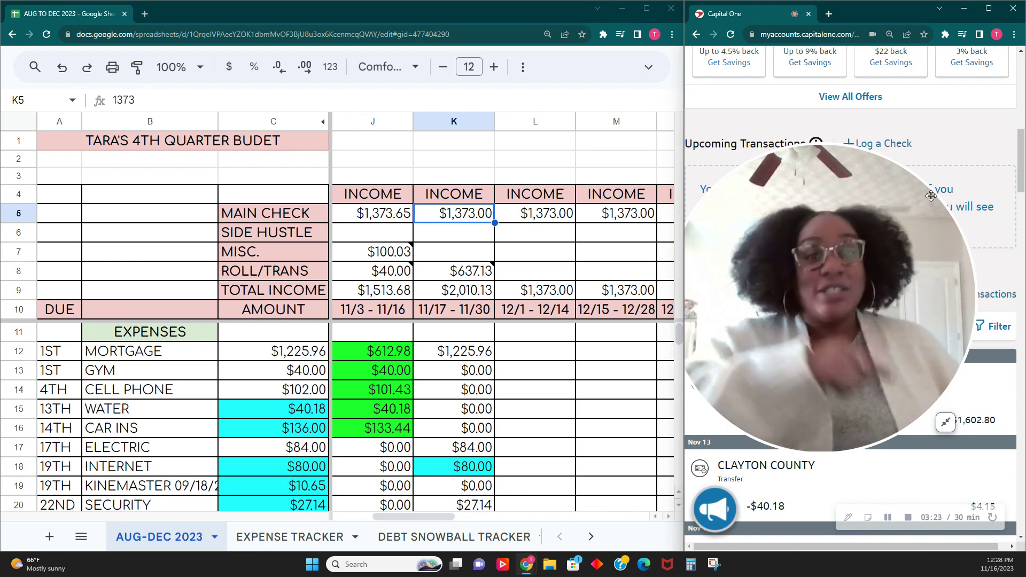
pyautogui.moveTo(971, 317); pyautogui.dragTo(993, 328)
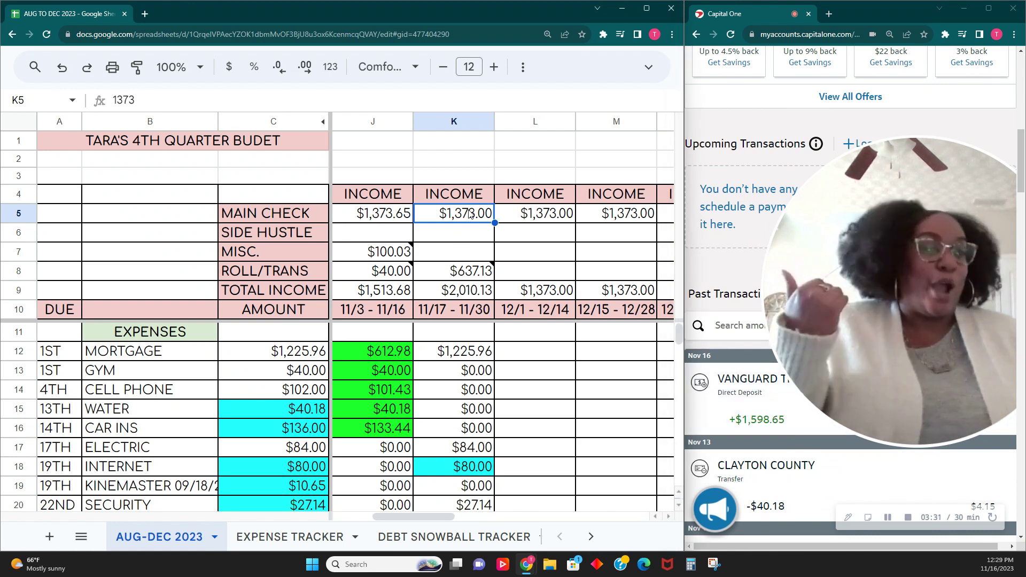
pyautogui.write('1,598.65')
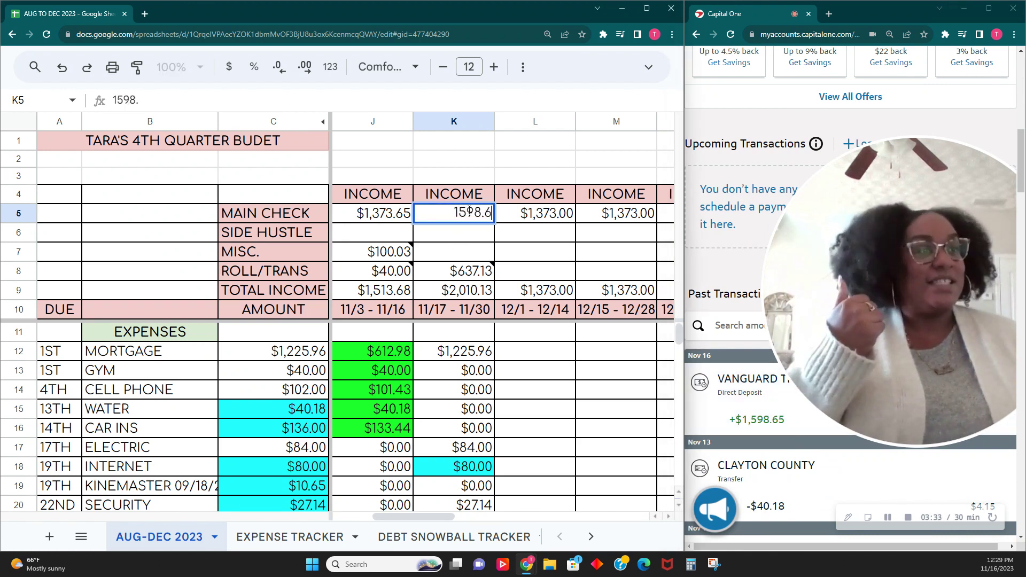
pyautogui.press('Tab')
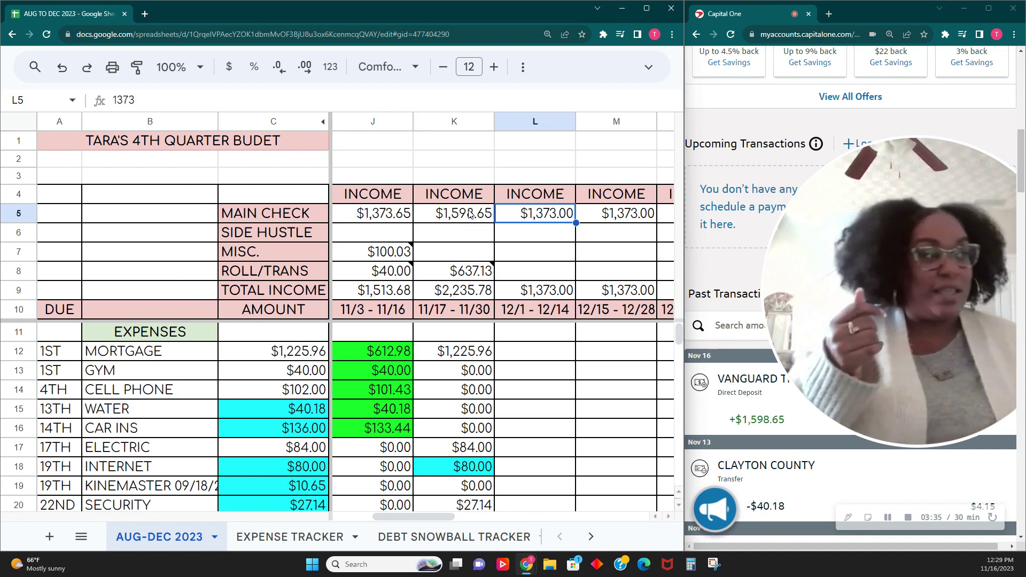
pyautogui.moveTo(945, 329); pyautogui.dragTo(919, 323)
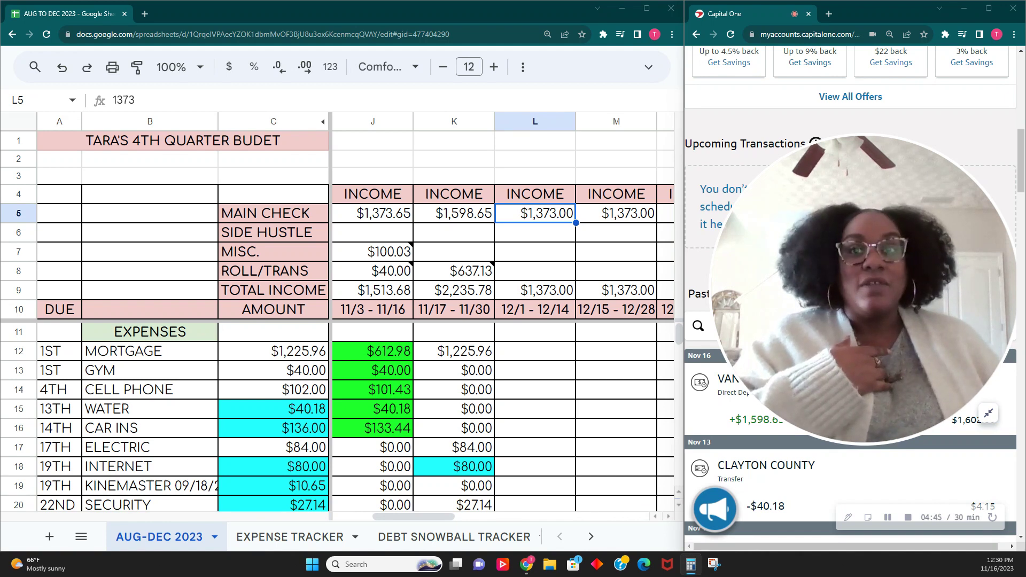
# Switch to Calculator and add 75 to the 1373 main check amount.
pyautogui.click(691, 564)
pyautogui.moveTo(510, 156); pyautogui.dragTo(501, 133)
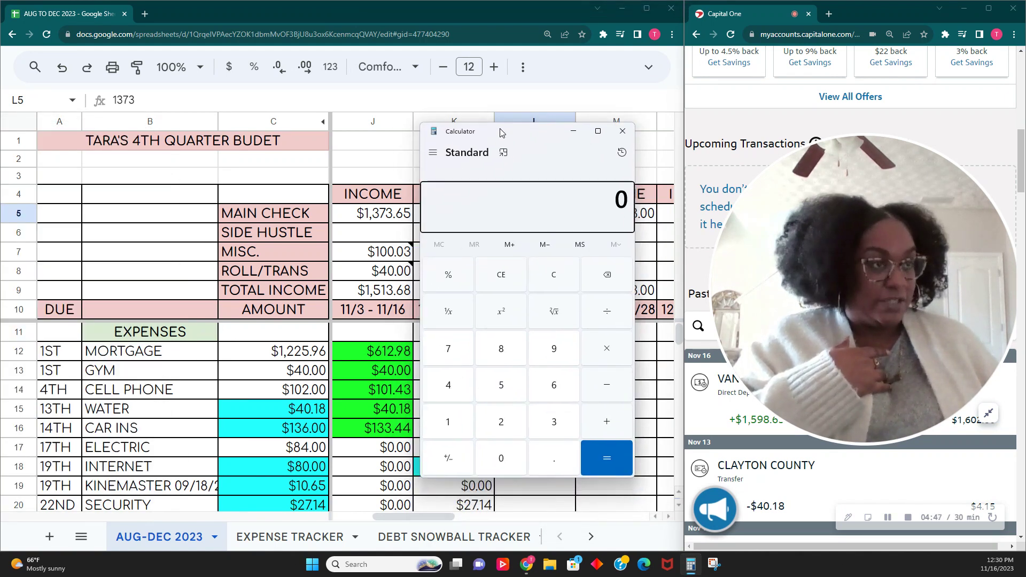
pyautogui.write('13.7')
pyautogui.press('BackSpace')
pyautogui.press('BackSpace')
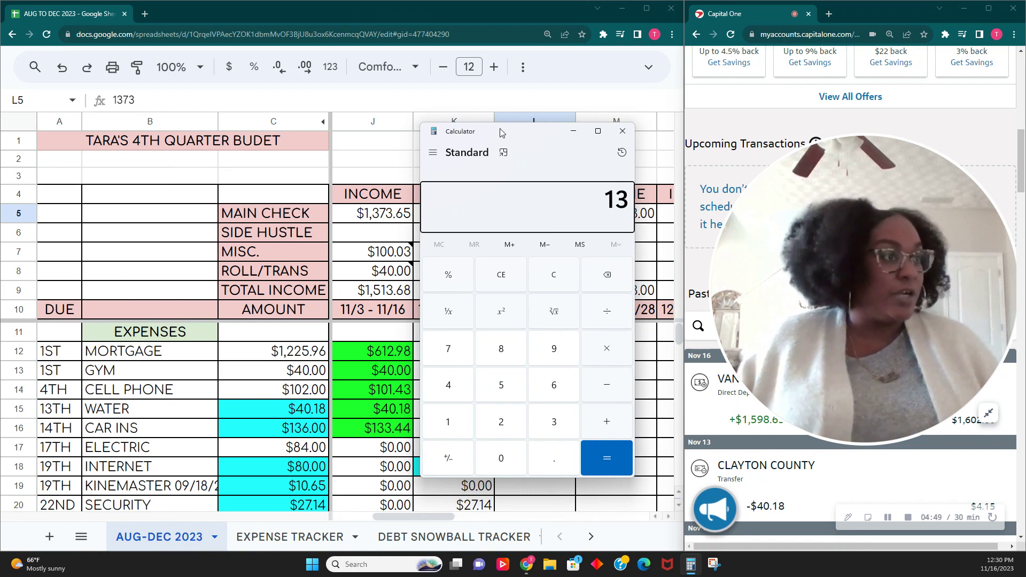
pyautogui.write('73')
pyautogui.press('+')
pyautogui.write('75')
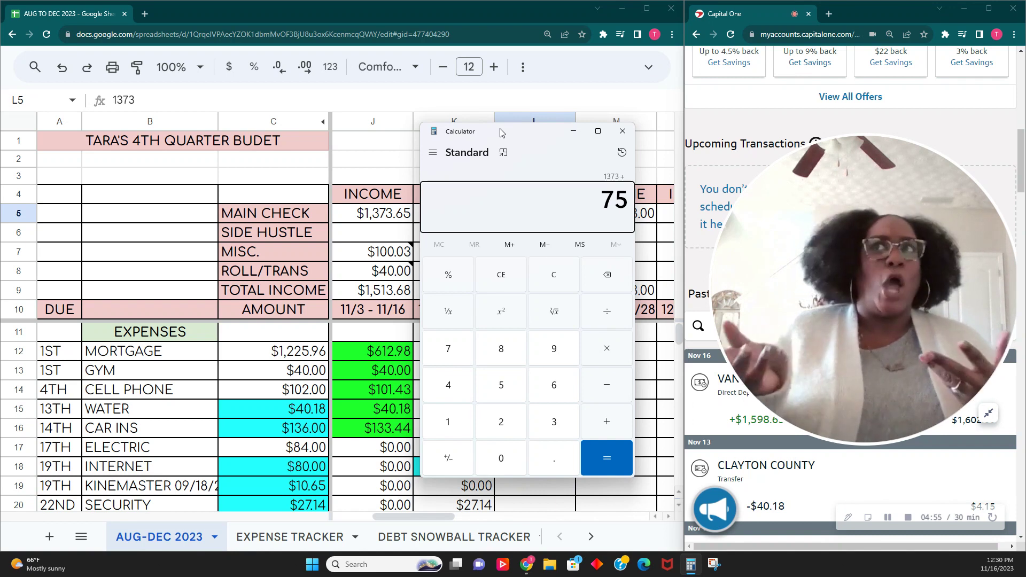
pyautogui.press('Return')
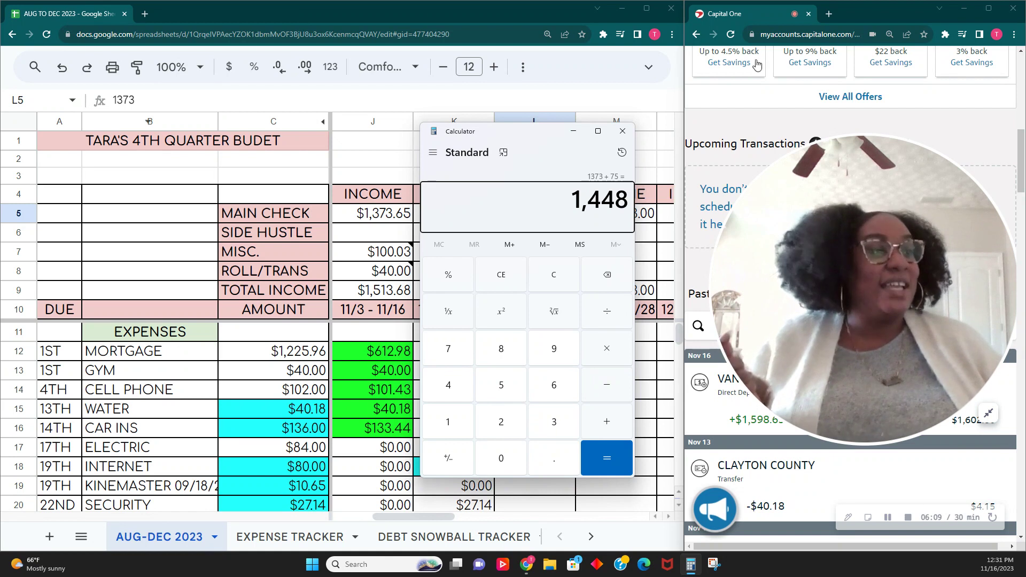
# Clear the previous calculation and divide 225 by 7.
pyautogui.click(543, 286)
pyautogui.write('225/7')
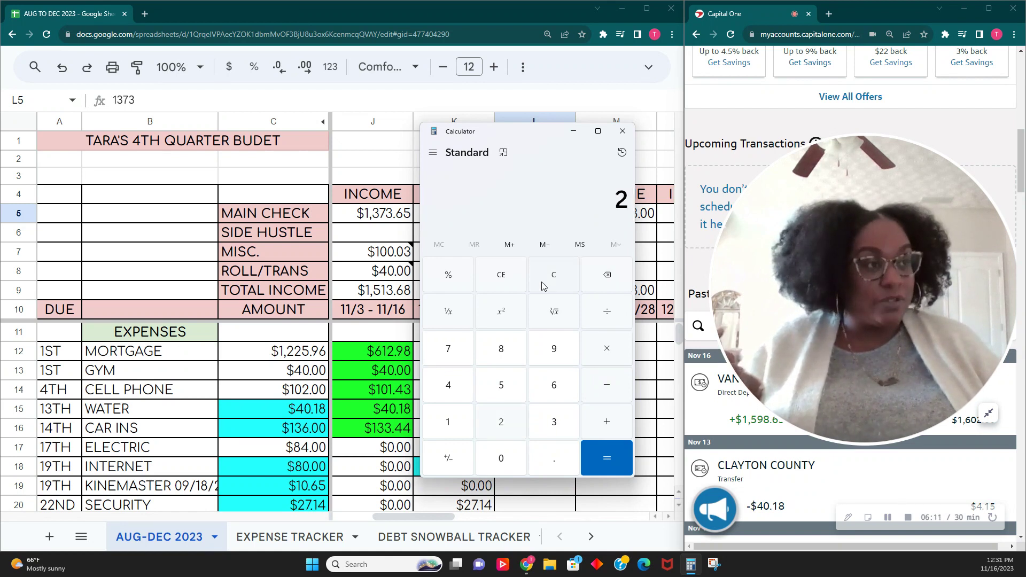
pyautogui.press('Return')
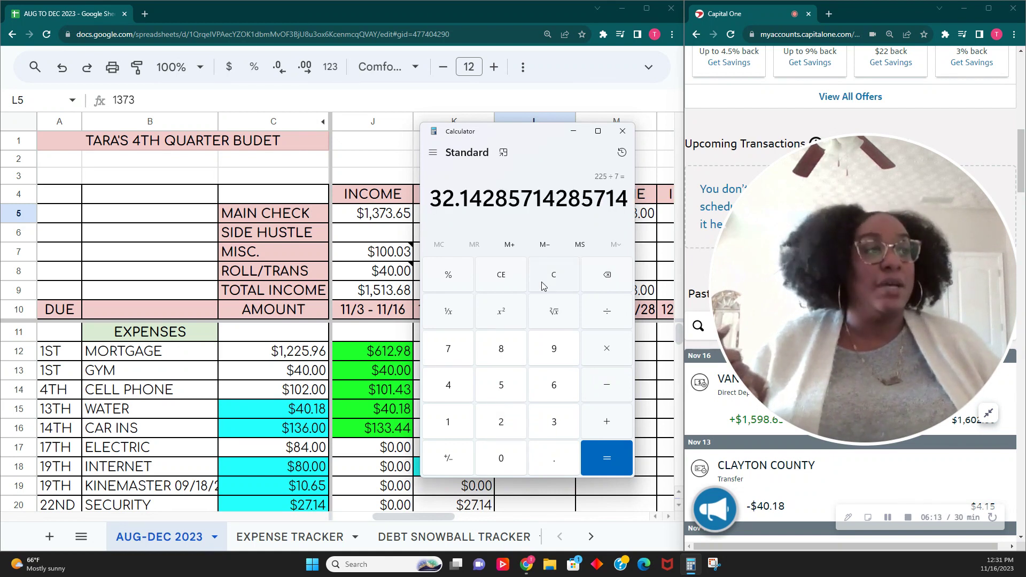
# Clear the calculator, divide 225 by 75, and return to the budget spreadsheet.
pyautogui.click(542, 286)
pyautogui.write('225/')
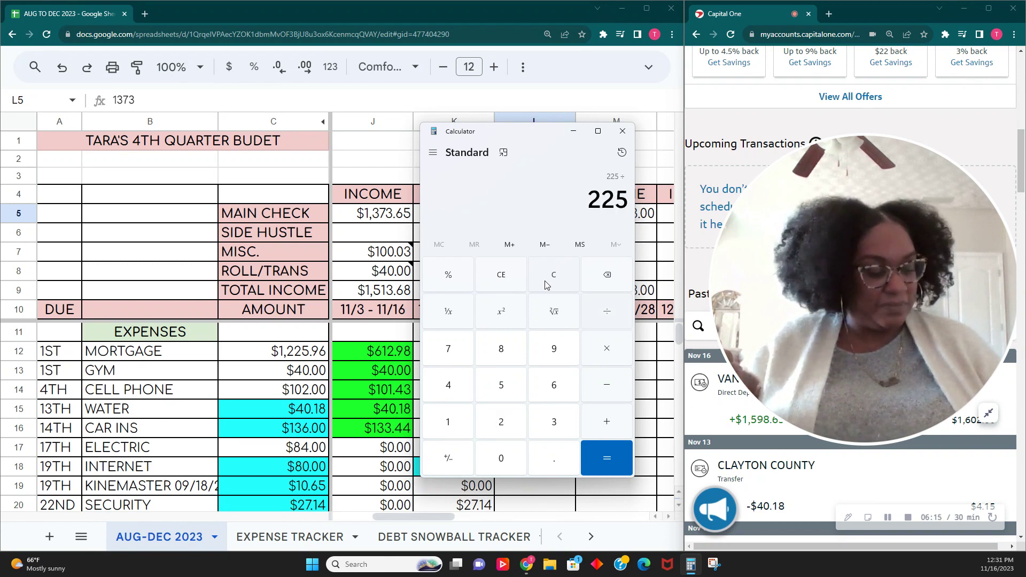
pyautogui.write('75')
pyautogui.press('Return')
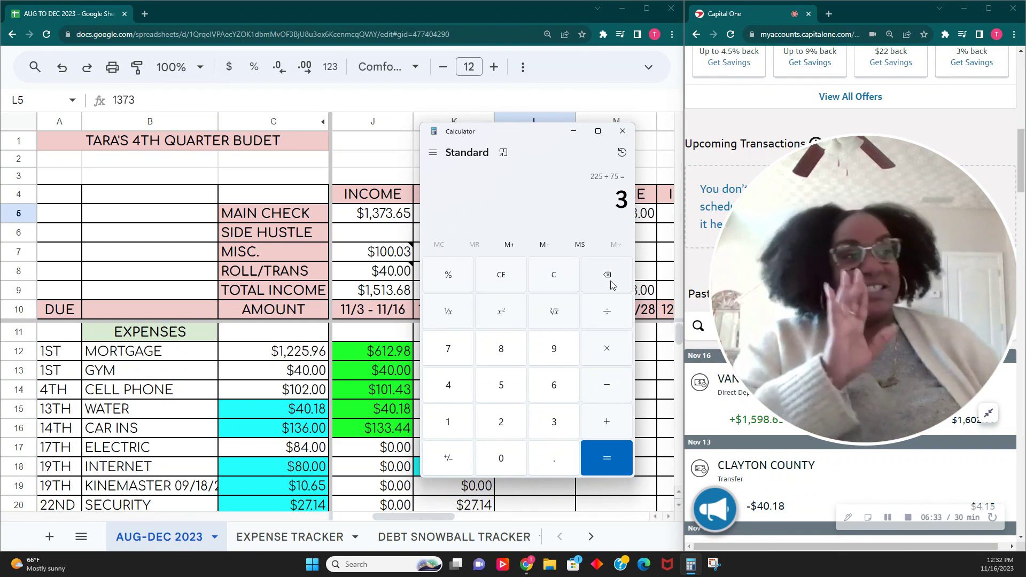
pyautogui.click(556, 275)
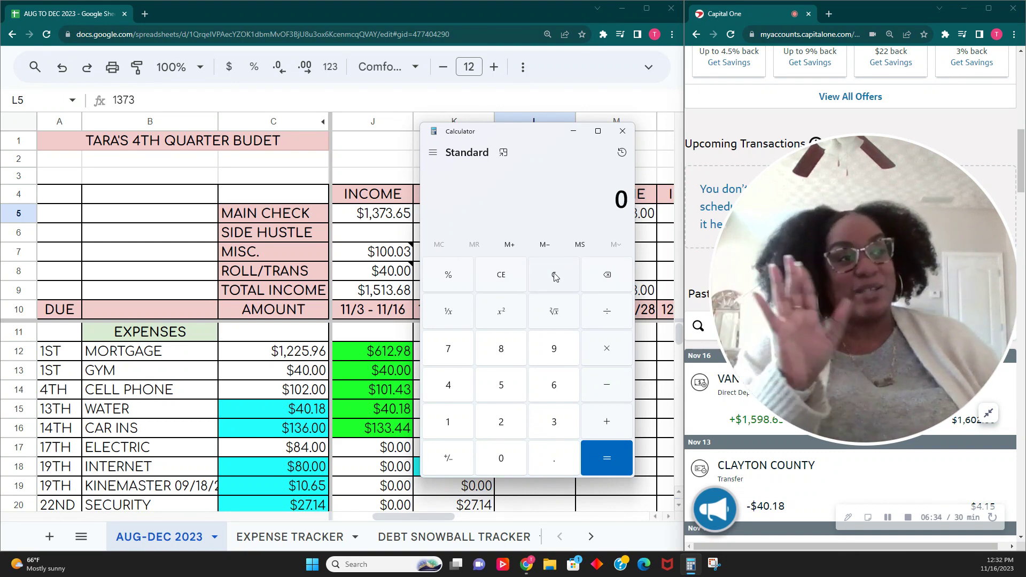
pyautogui.click(574, 131)
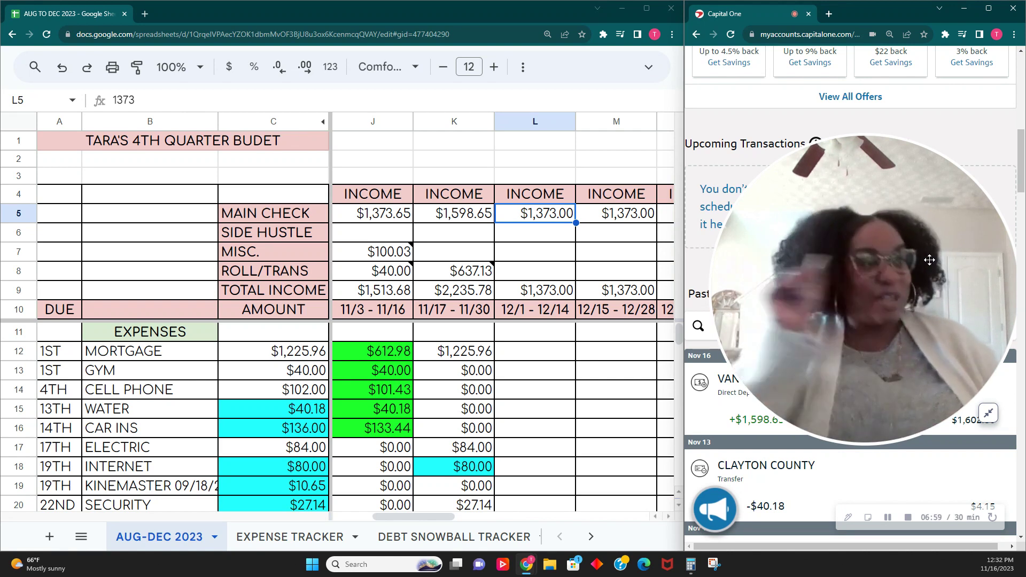
# Check the 11/17 - 11/30 main check and total income, and examine the mortgage payment details on the Truist confirmation page.
pyautogui.press('Left')
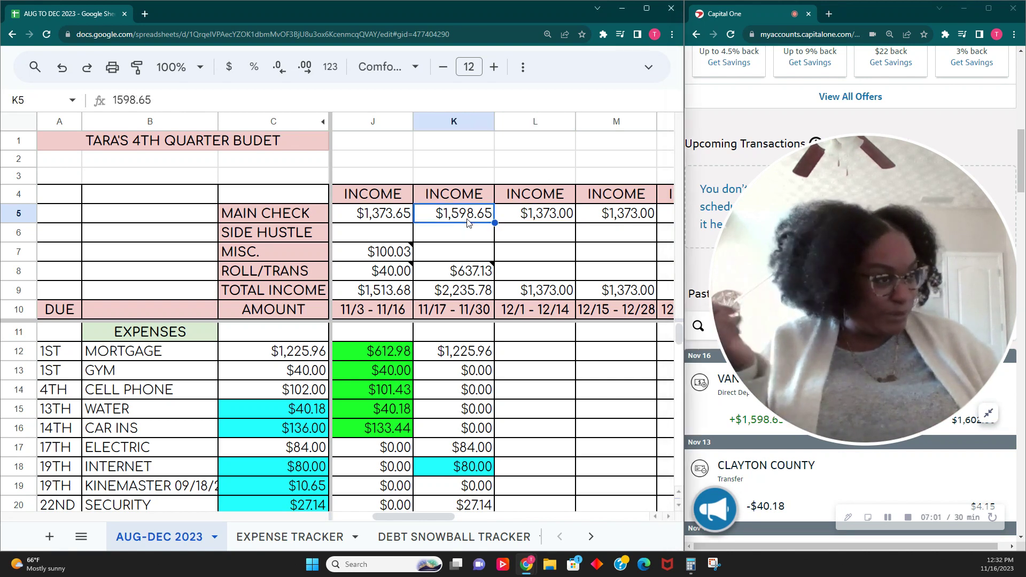
pyautogui.click(457, 290)
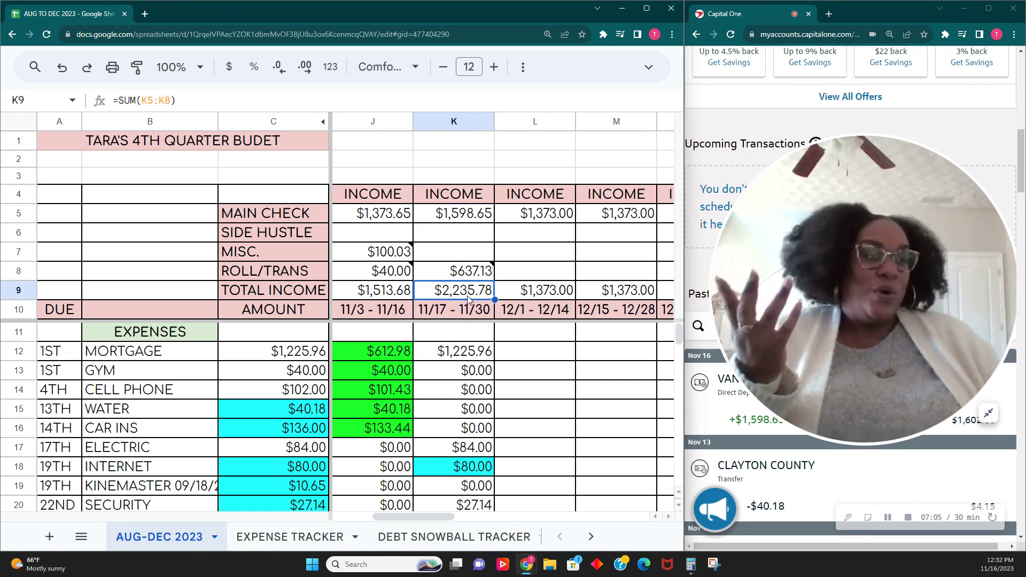
pyautogui.click(475, 355)
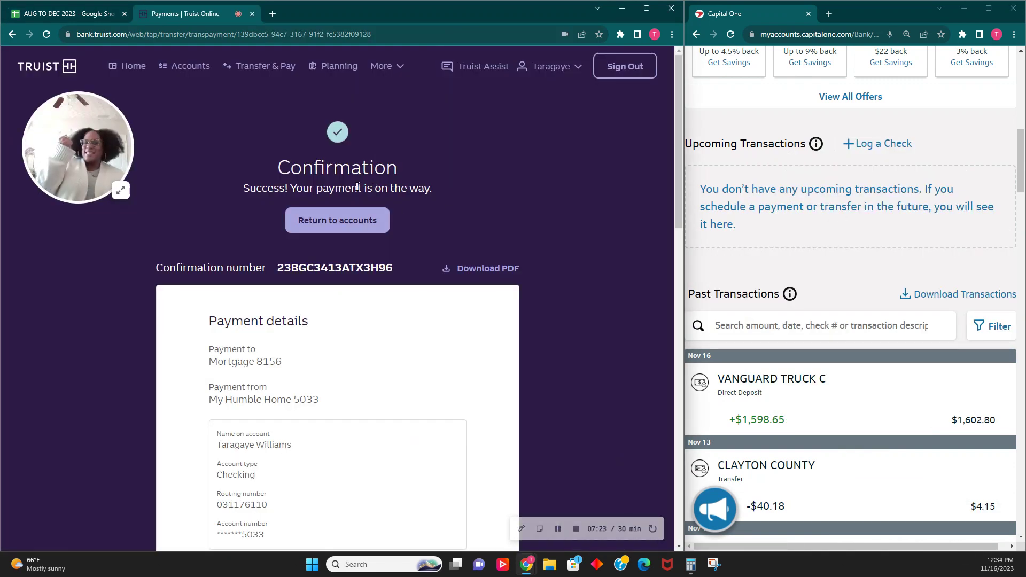
pyautogui.scroll(-2, 351, 181)
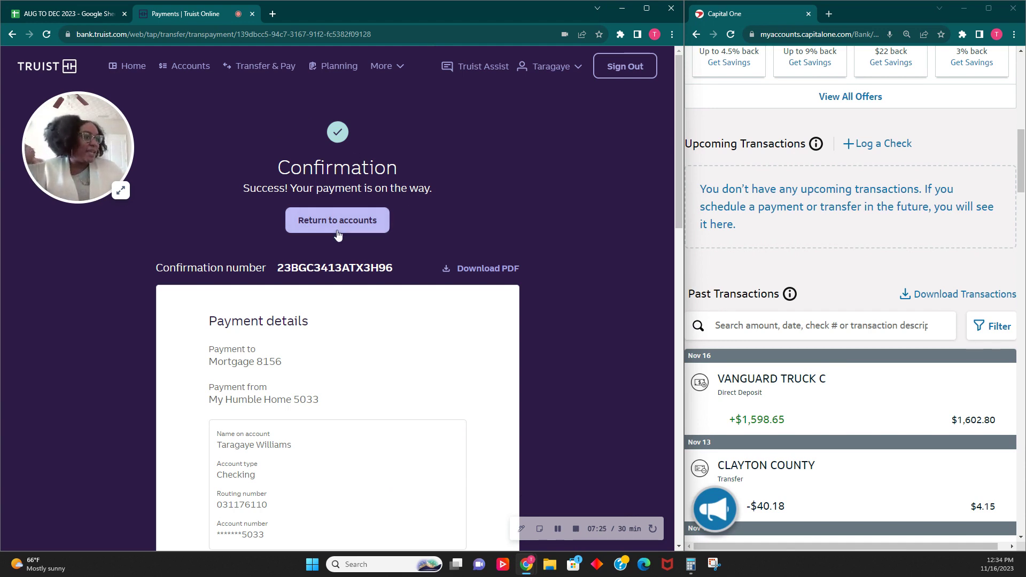
pyautogui.scroll(-4, 318, 333)
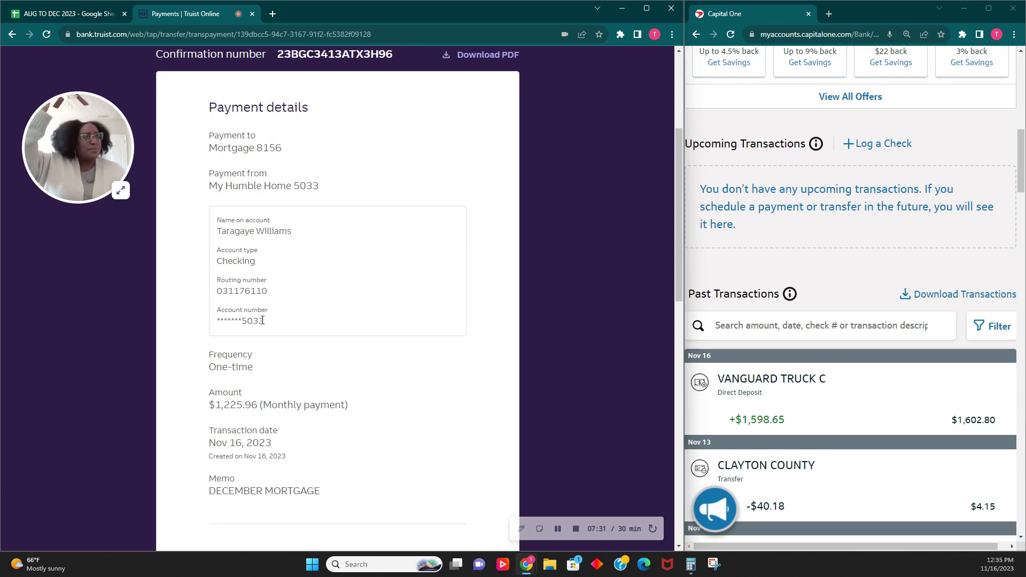
# Return to the budget spreadsheet and fill the 11/17 - 11/30 mortgage cell with light orange.
pyautogui.click(64, 16)
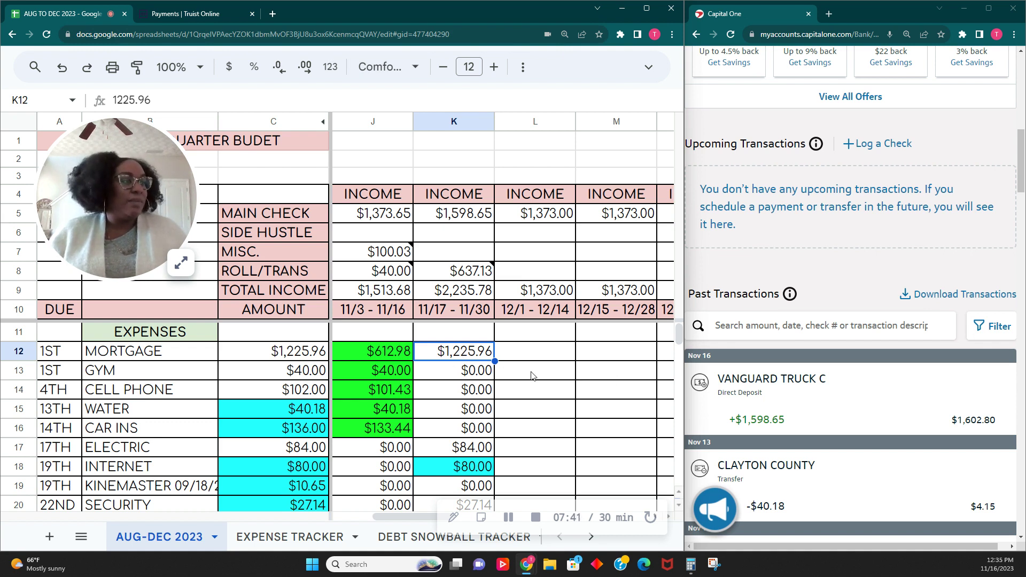
pyautogui.click(523, 67)
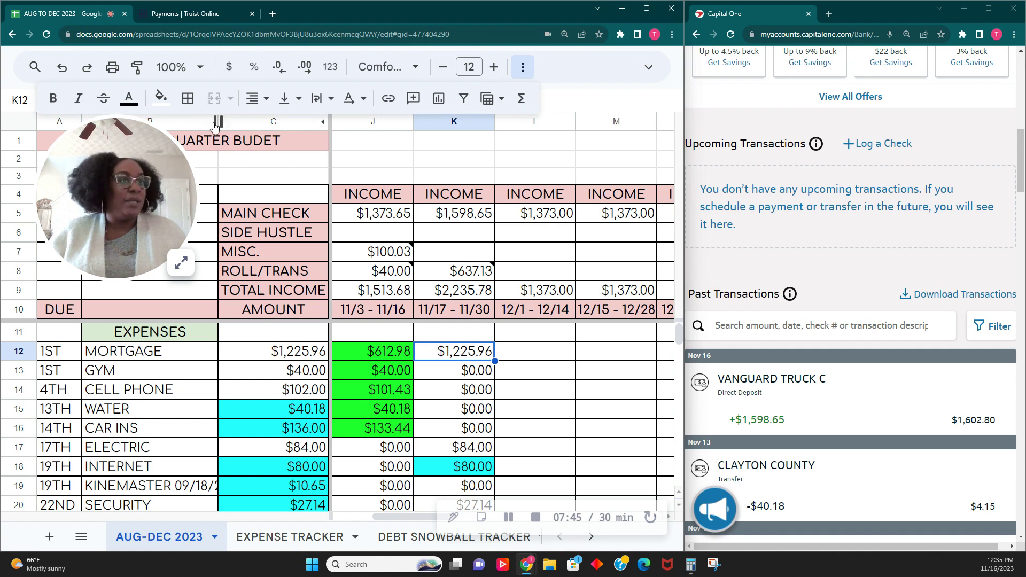
pyautogui.click(161, 97)
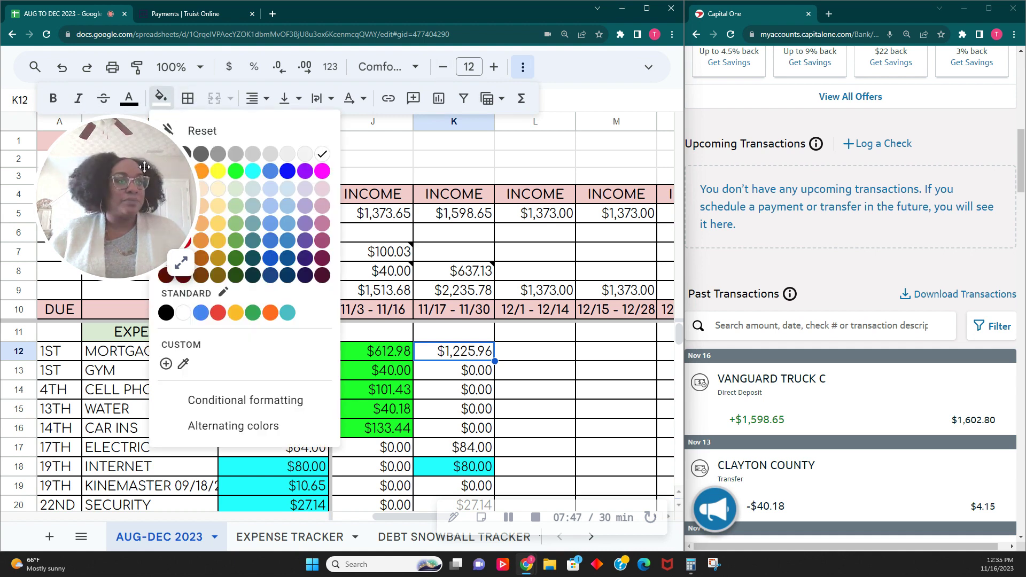
pyautogui.moveTo(162, 177)
pyautogui.mouseDown()
pyautogui.moveTo(396, 200)
pyautogui.moveTo(629, 165)
pyautogui.mouseUp()
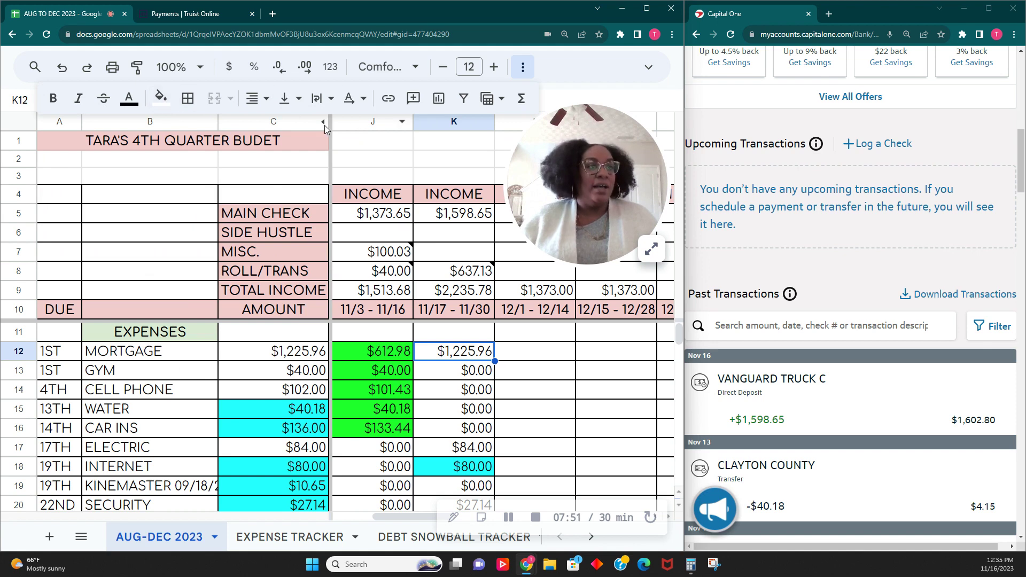
pyautogui.click(160, 98)
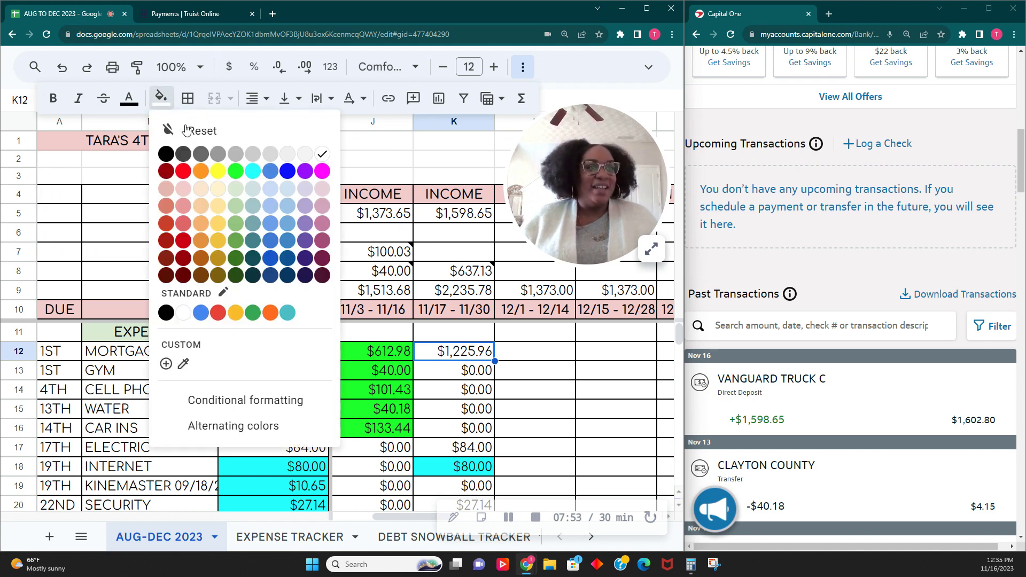
pyautogui.click(201, 191)
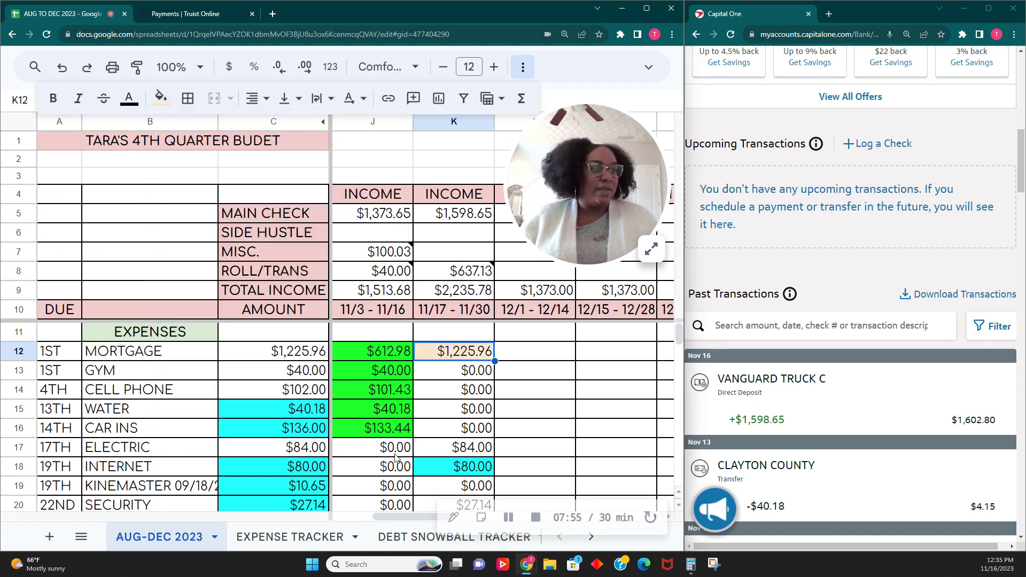
# Go through the 11/17 - 11/30 expense cells from gym down to electric to check what is due.
pyautogui.scroll(-1, 404, 406)
pyautogui.click(463, 358)
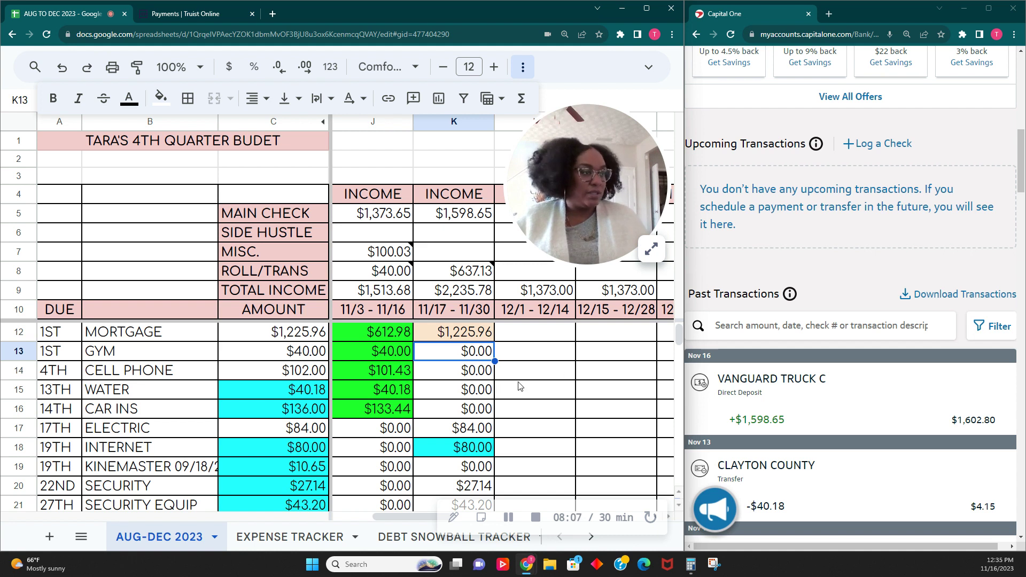
pyautogui.click(470, 378)
pyautogui.click(459, 394)
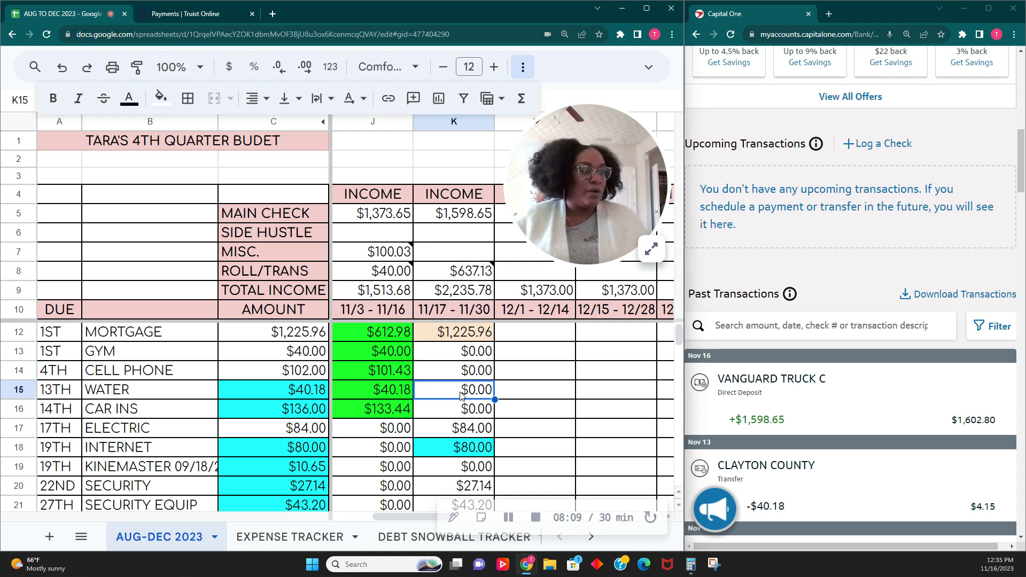
pyautogui.click(463, 412)
pyautogui.scroll(-1, 412, 422)
pyautogui.click(456, 417)
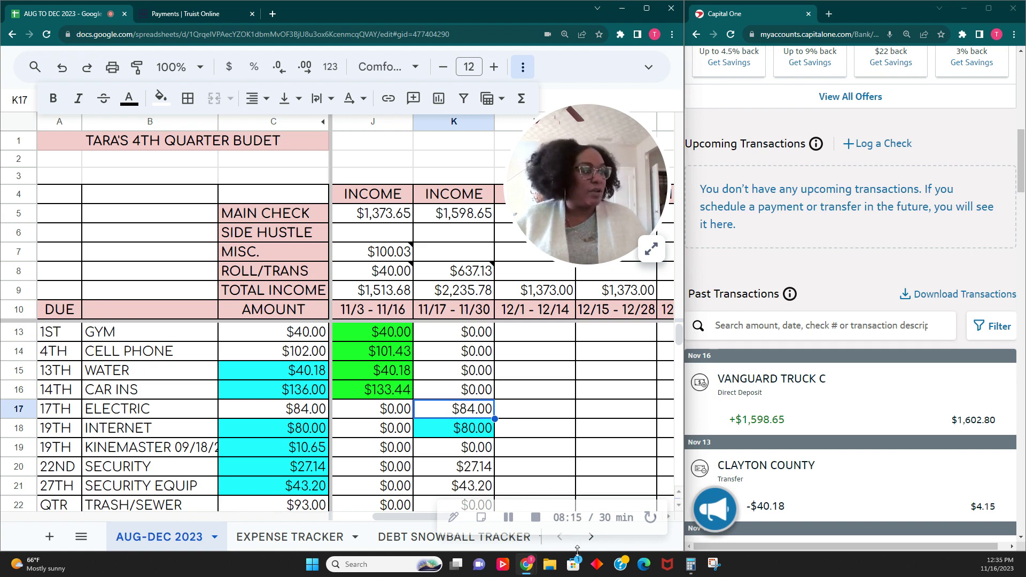
# Examine the electric payment receipt on the Georgia Power page against the budget's electric row.
pyautogui.click(509, 517)
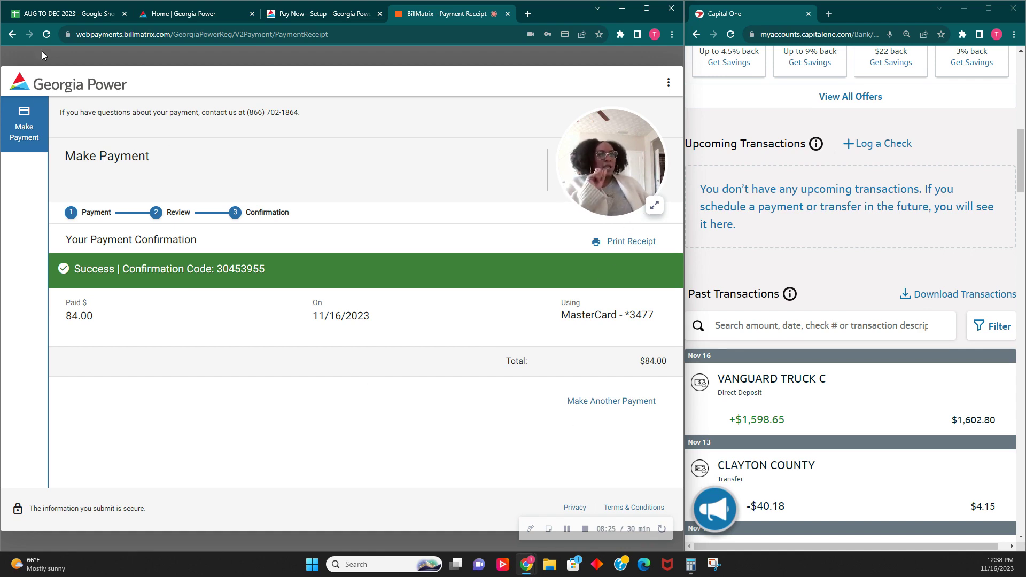
pyautogui.click(59, 14)
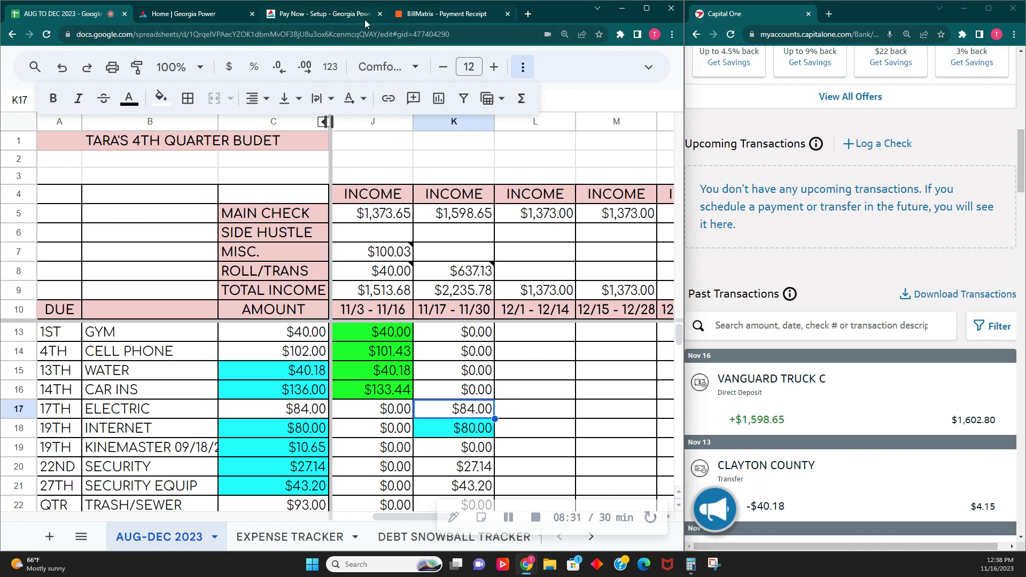
pyautogui.click(429, 15)
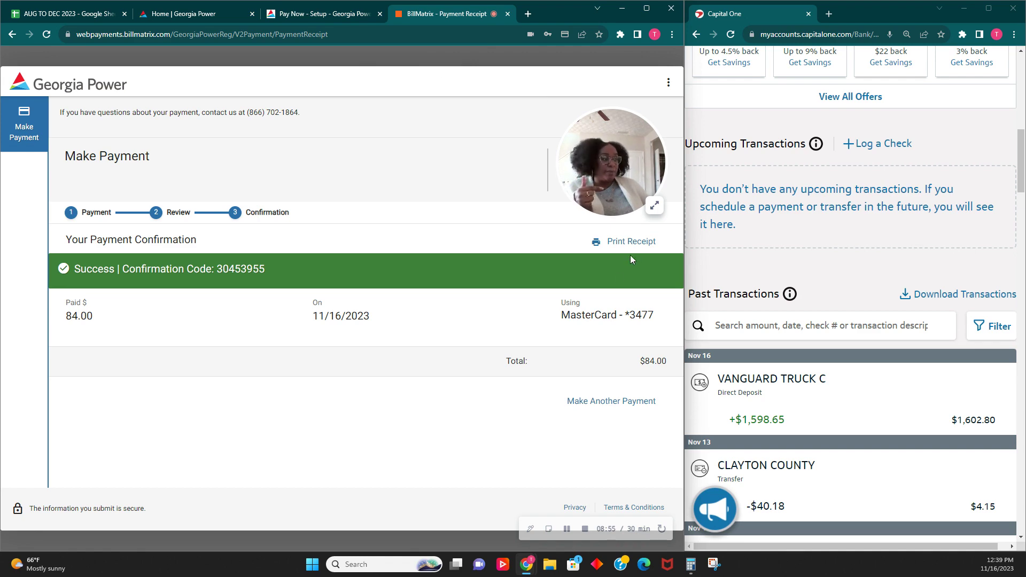
pyautogui.hotkey('ctrl', '1')
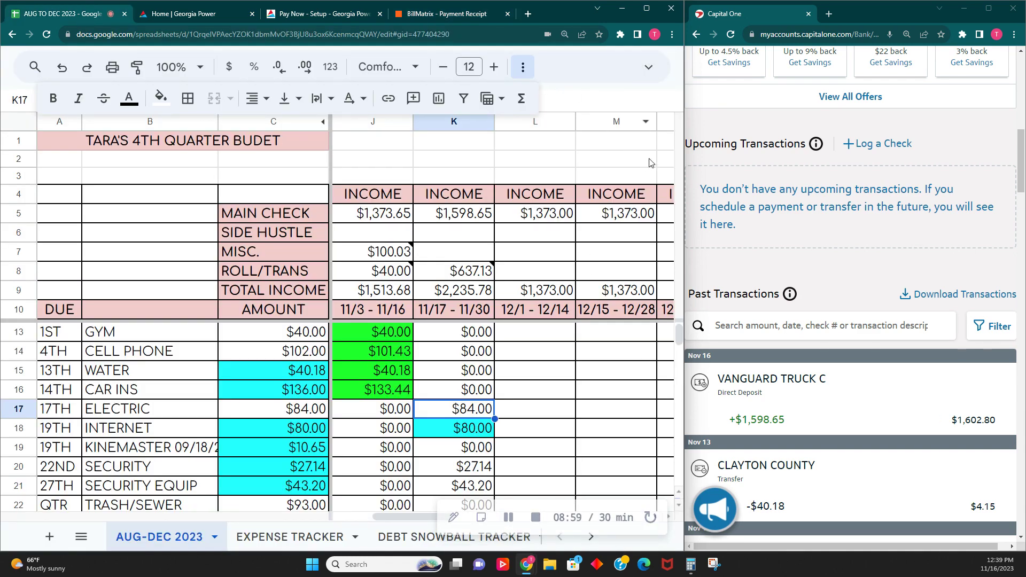
# Compare the electric row with the earlier pay periods and set the electric bill's due date to 14TH.
pyautogui.scroll(1, 539, 255)
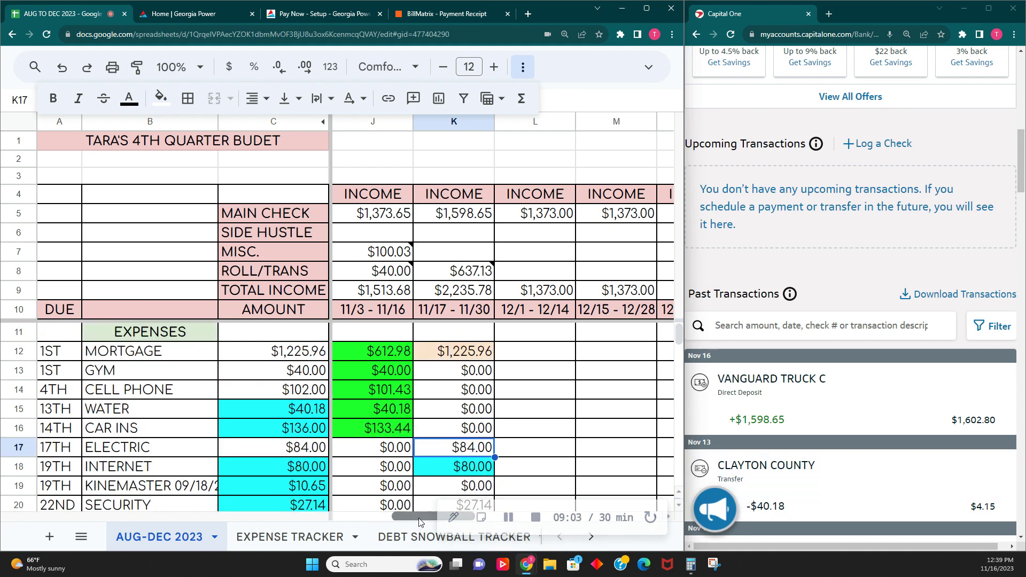
pyautogui.hscroll(3, 595, 528)
pyautogui.hscroll(-4, 595, 529)
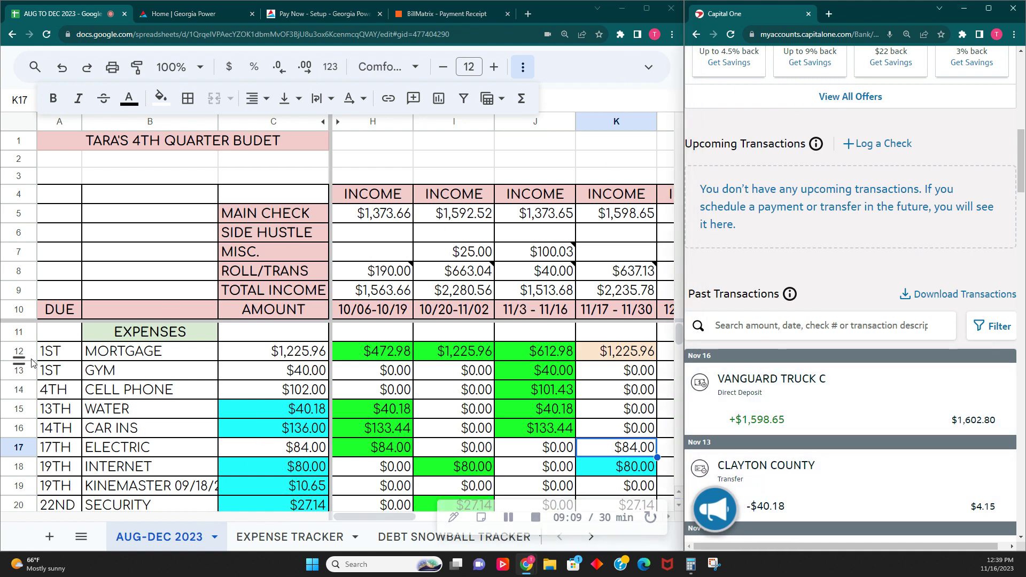
pyautogui.click(56, 455)
pyautogui.write('14')
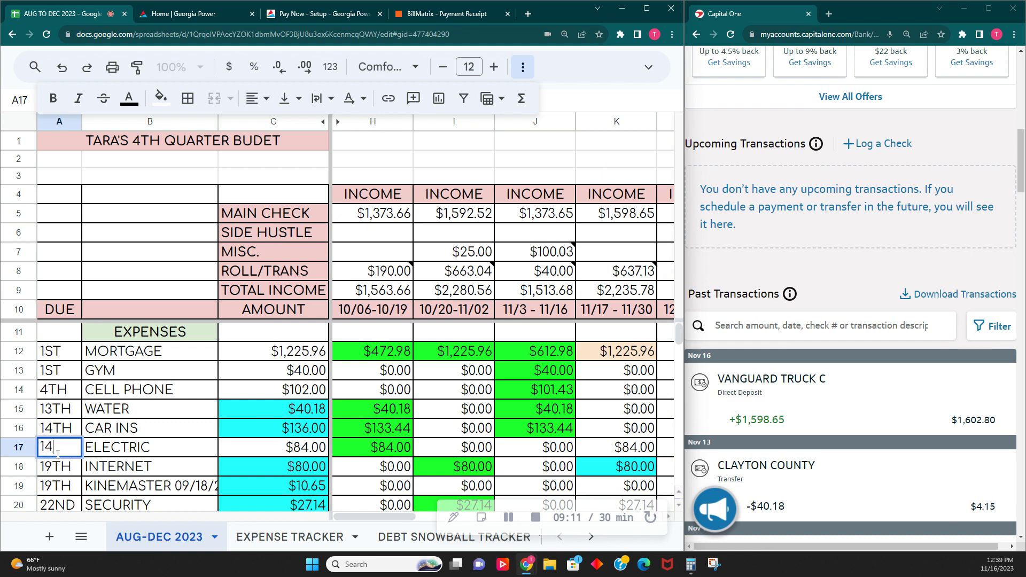
pyautogui.write('TH')
pyautogui.press('Tab')
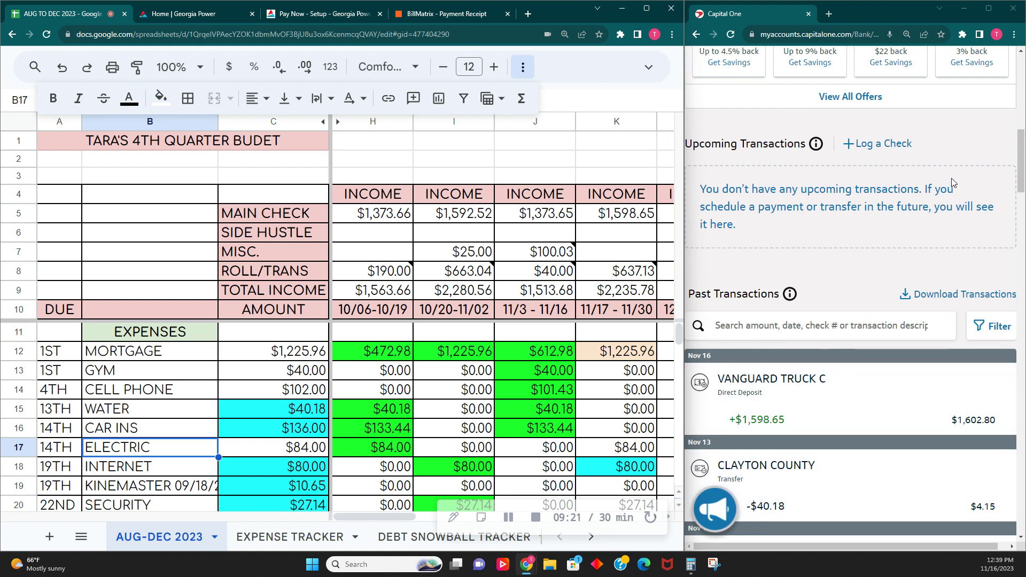
# Open the Transfer Money form for the Major Keys account on the Capital One page.
pyautogui.scroll(10, 934, 154)
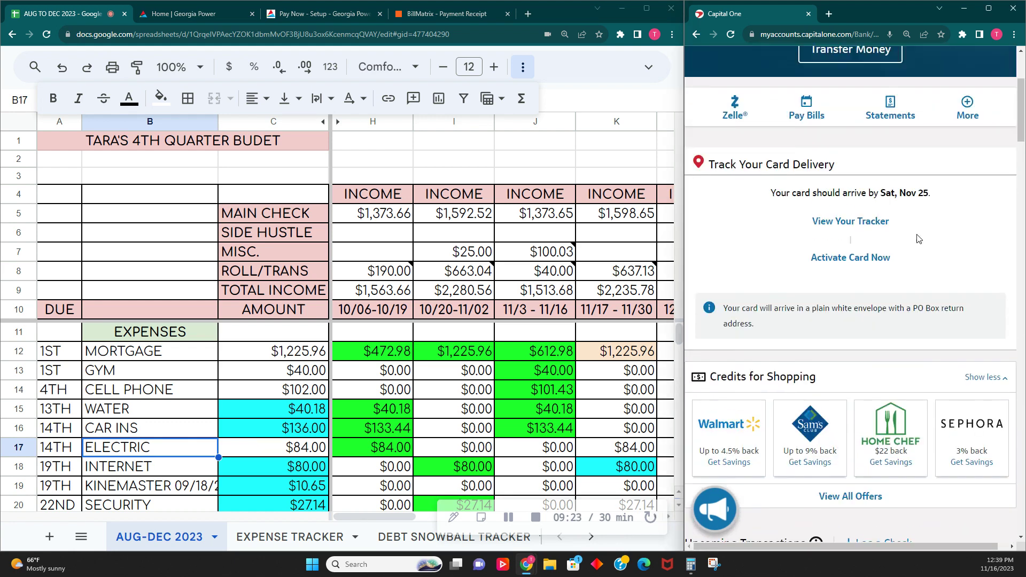
pyautogui.click(864, 65)
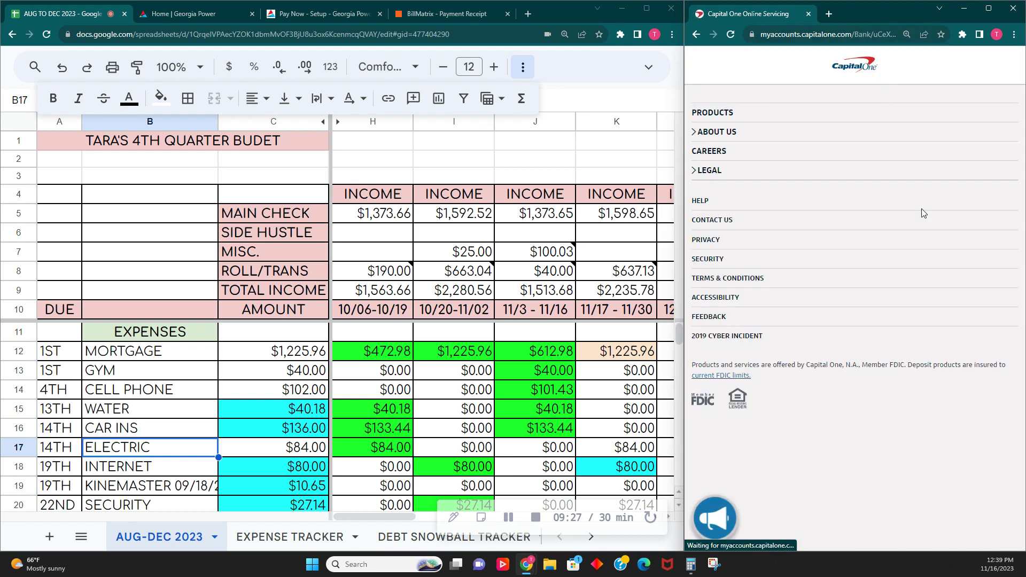
pyautogui.scroll(-7, 922, 208)
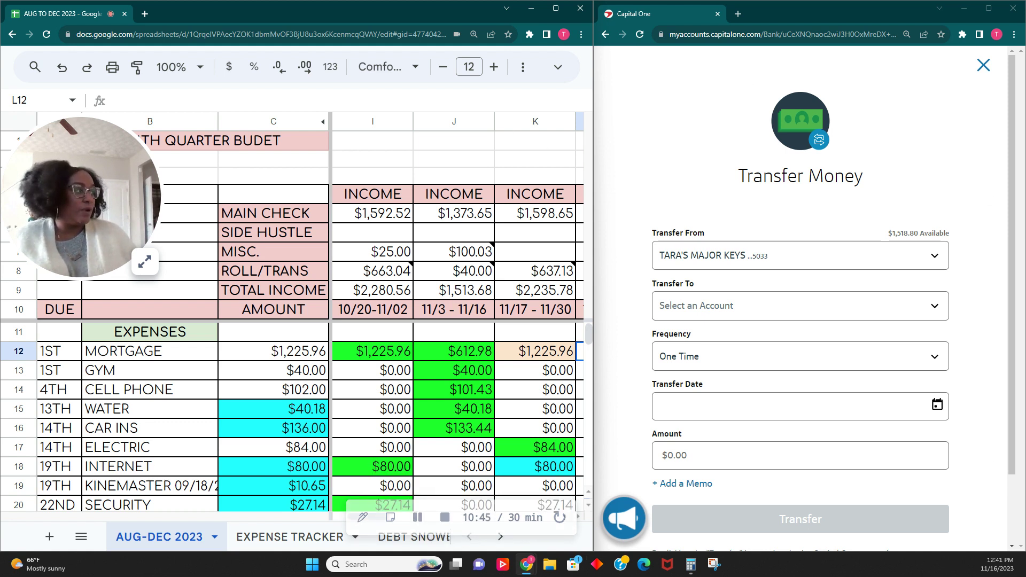
# Set the transfer to go from the HOLD YOUR HORSES account to the Major Keys account.
pyautogui.click(934, 257)
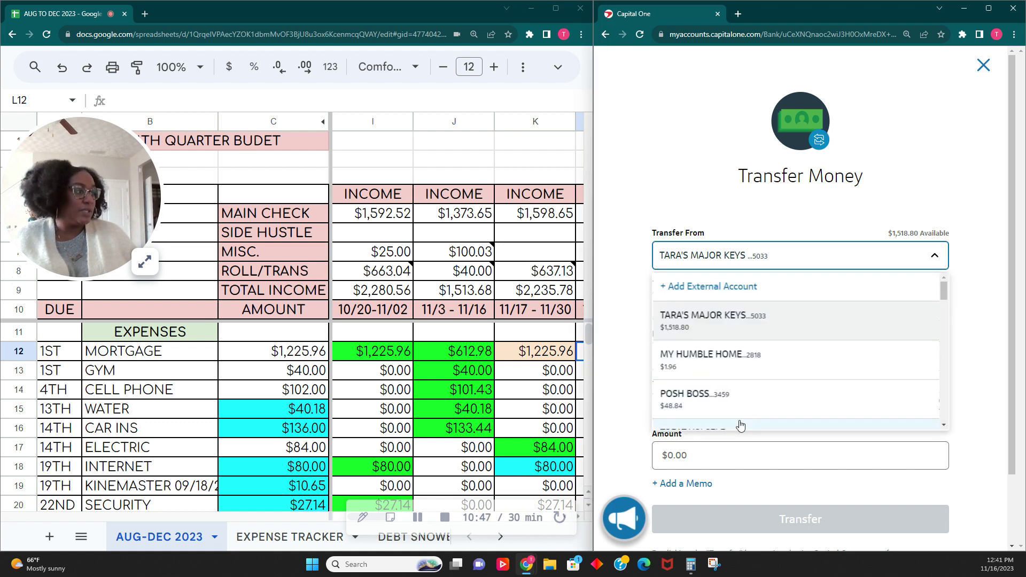
pyautogui.scroll(-2, 779, 402)
pyautogui.scroll(-3, 778, 403)
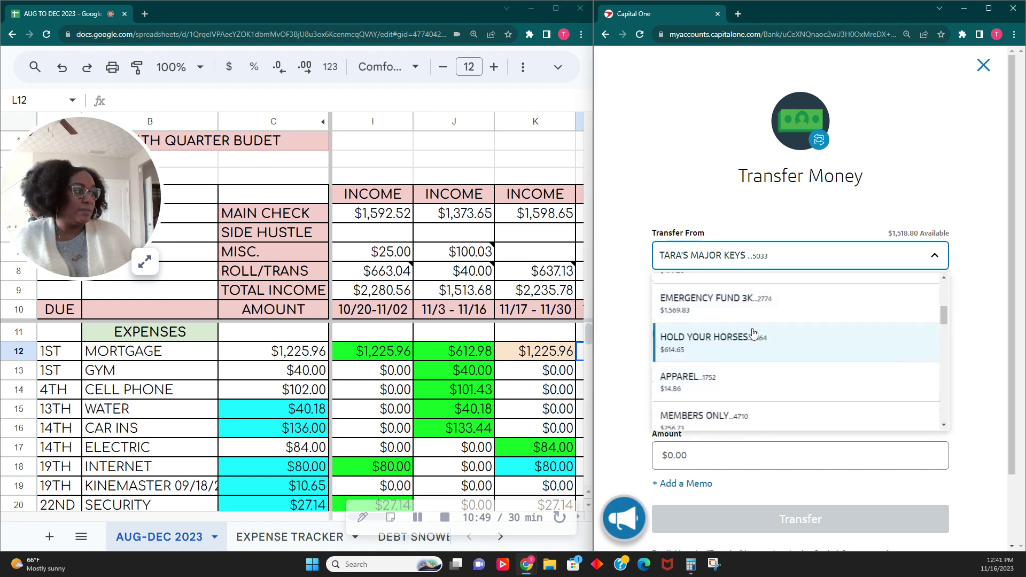
pyautogui.click(754, 333)
pyautogui.click(784, 305)
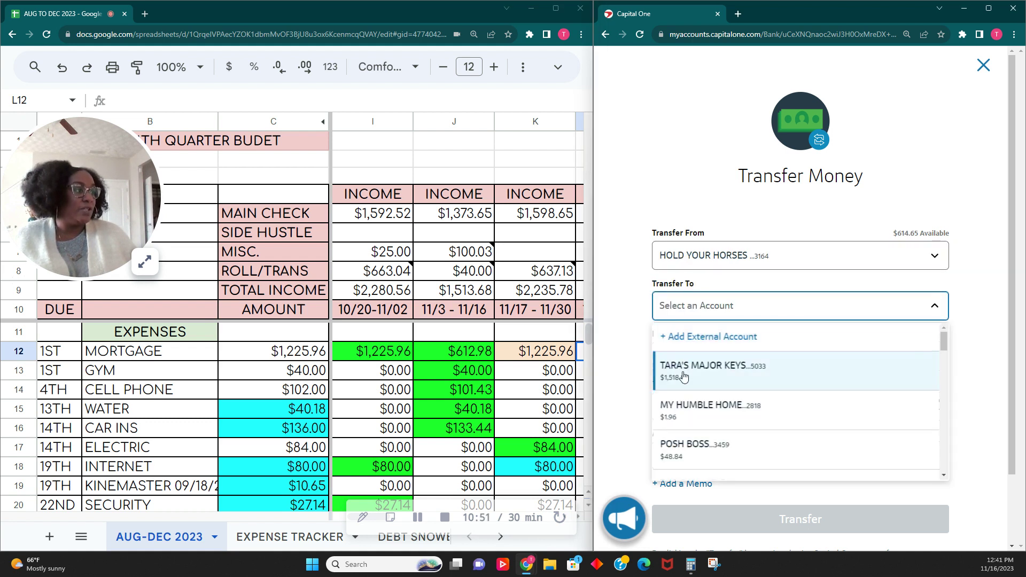
pyautogui.click(730, 364)
pyautogui.click(730, 364)
pyautogui.click(723, 387)
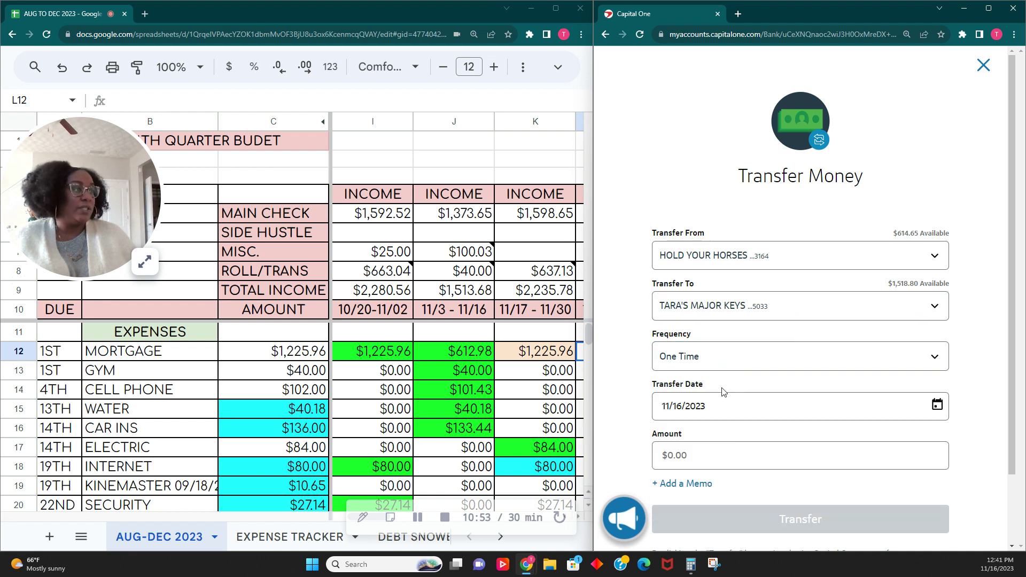
# Set the transfer amount to $612.98 with the memo DECEMBER MORTGAGE and submit the transfer.
pyautogui.click(719, 449)
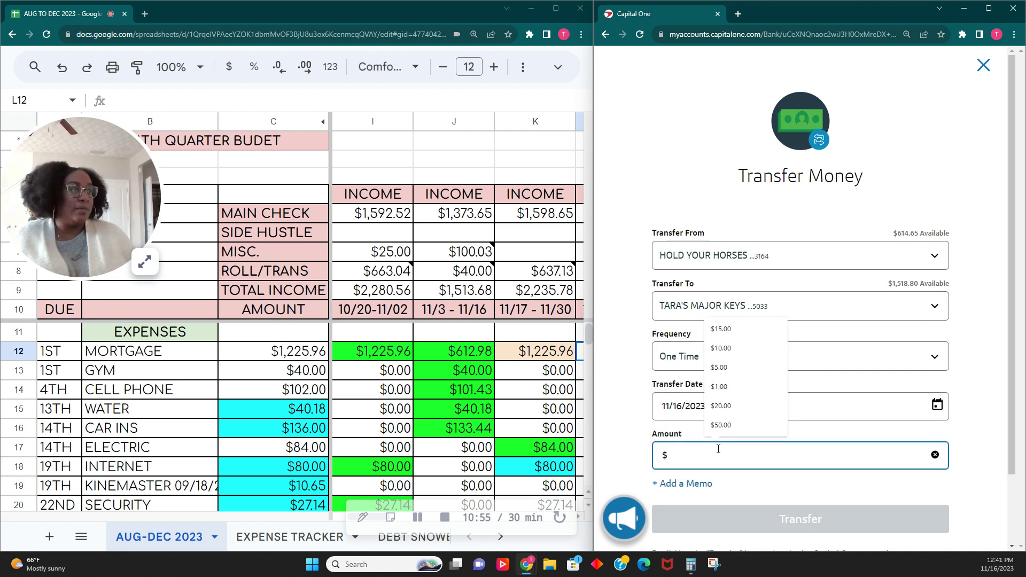
pyautogui.write('612.98')
pyautogui.click(686, 487)
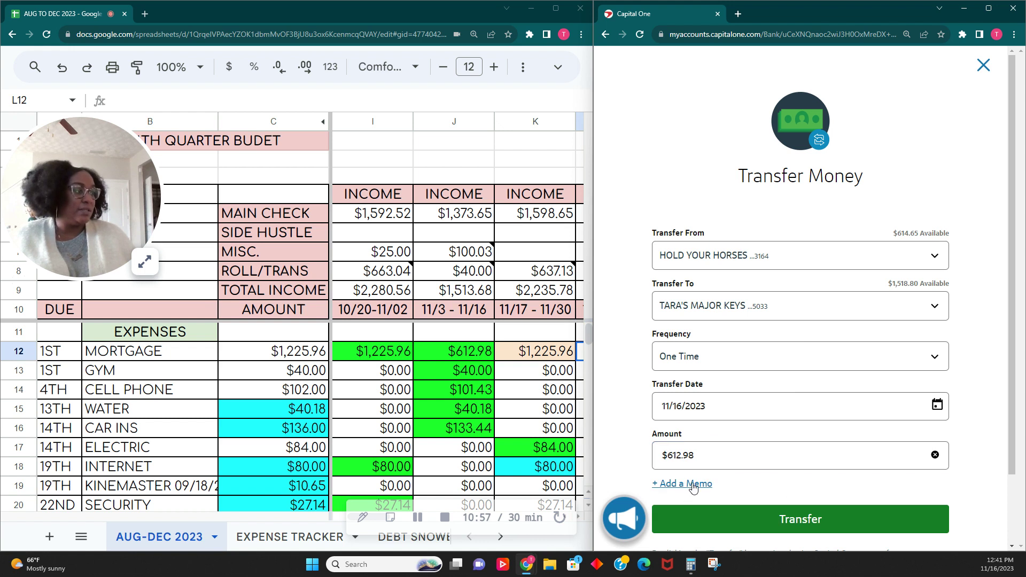
pyautogui.write('DECEMBER')
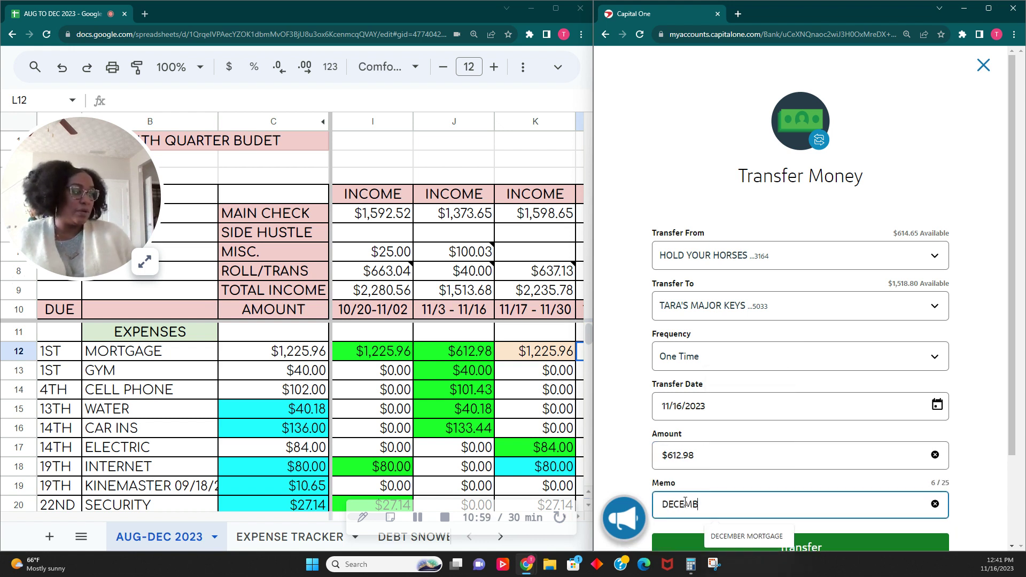
pyautogui.click(753, 537)
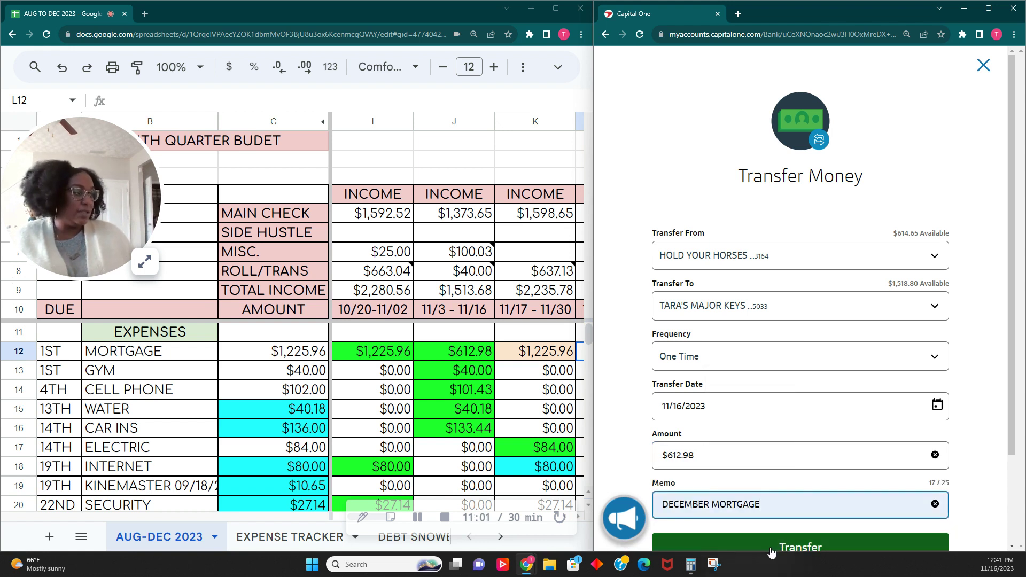
pyautogui.click(770, 547)
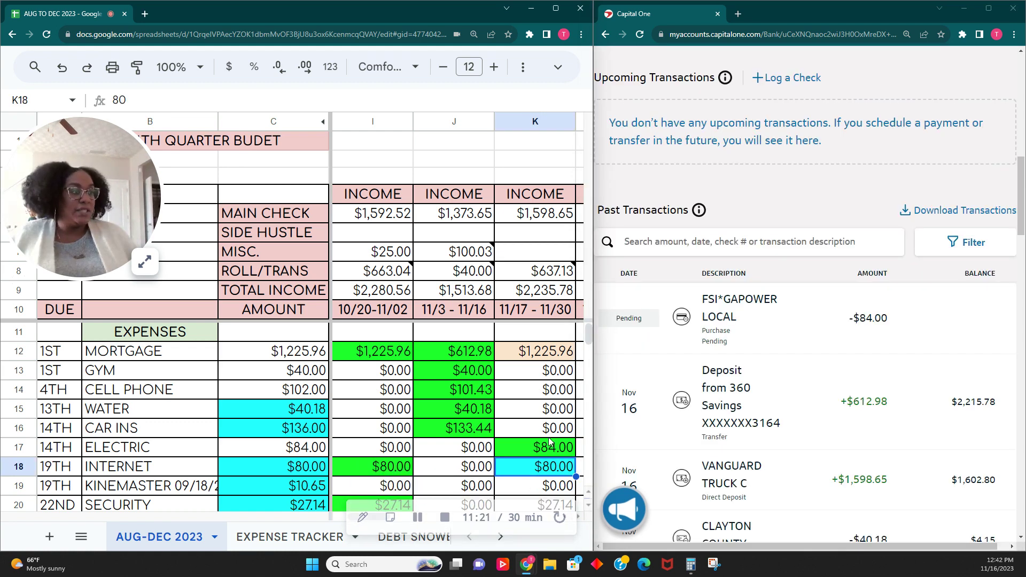
# Fill the SECURITY and SECURITY EQUIP amounts in the 11/17 - 11/30 column with cyan.
pyautogui.scroll(-1, 552, 442)
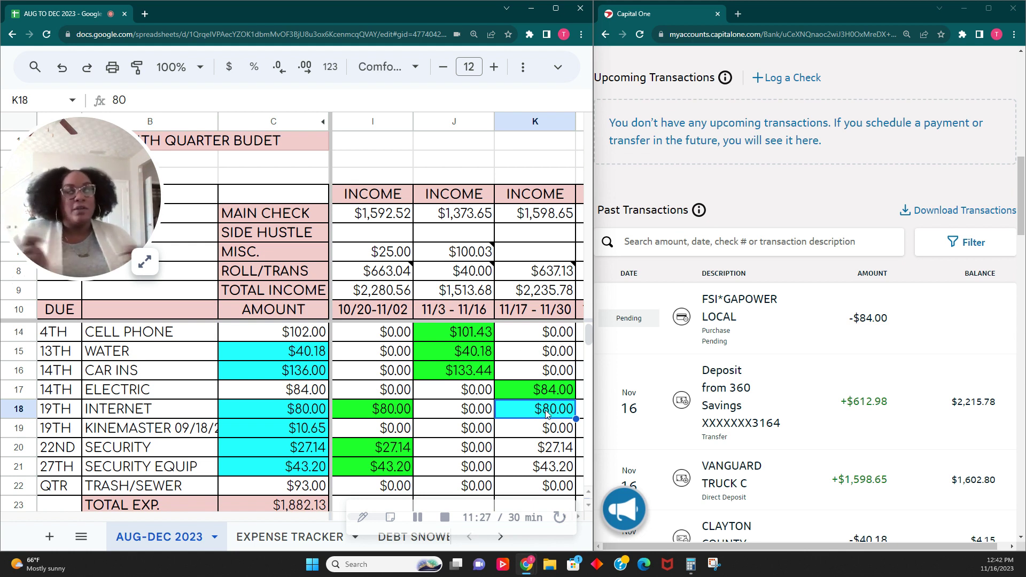
pyautogui.scroll(-1, 547, 414)
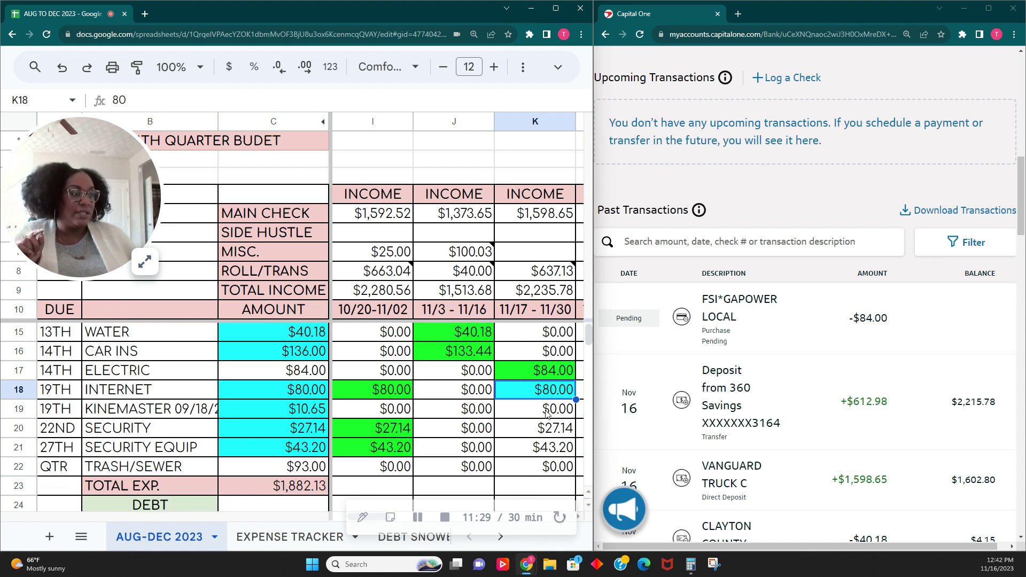
pyautogui.click(546, 414)
pyautogui.click(538, 433)
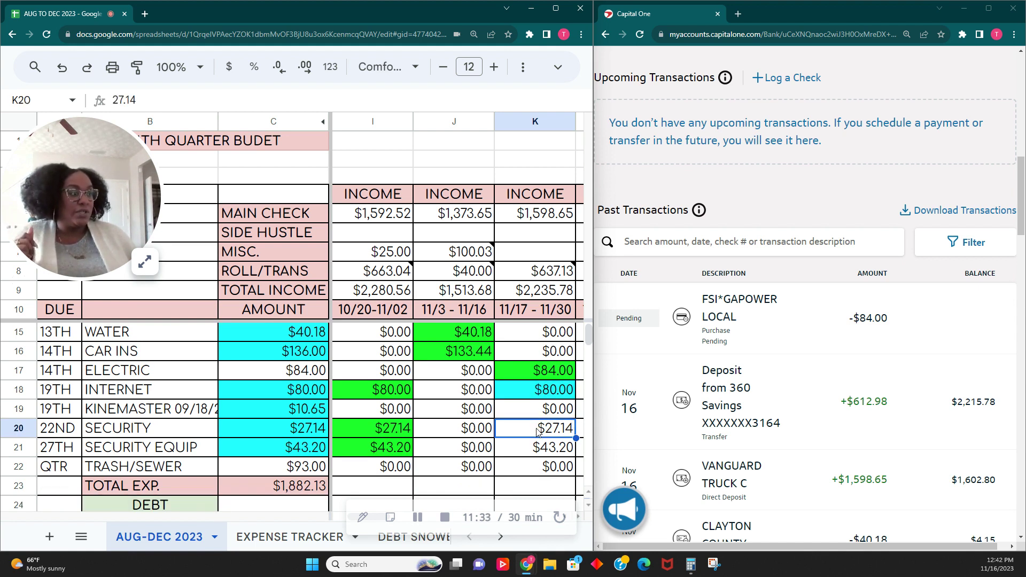
pyautogui.click(519, 66)
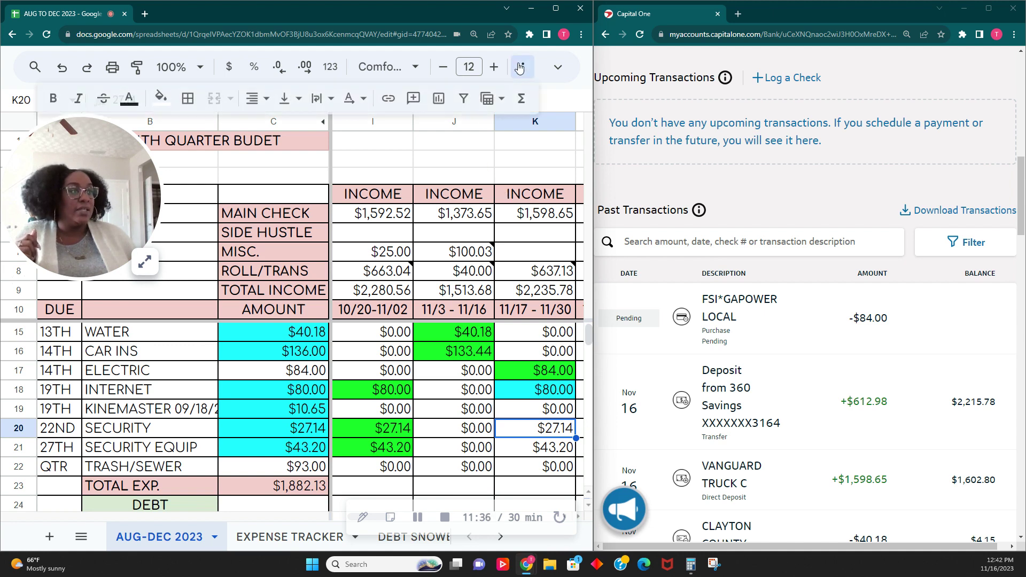
pyautogui.click(167, 102)
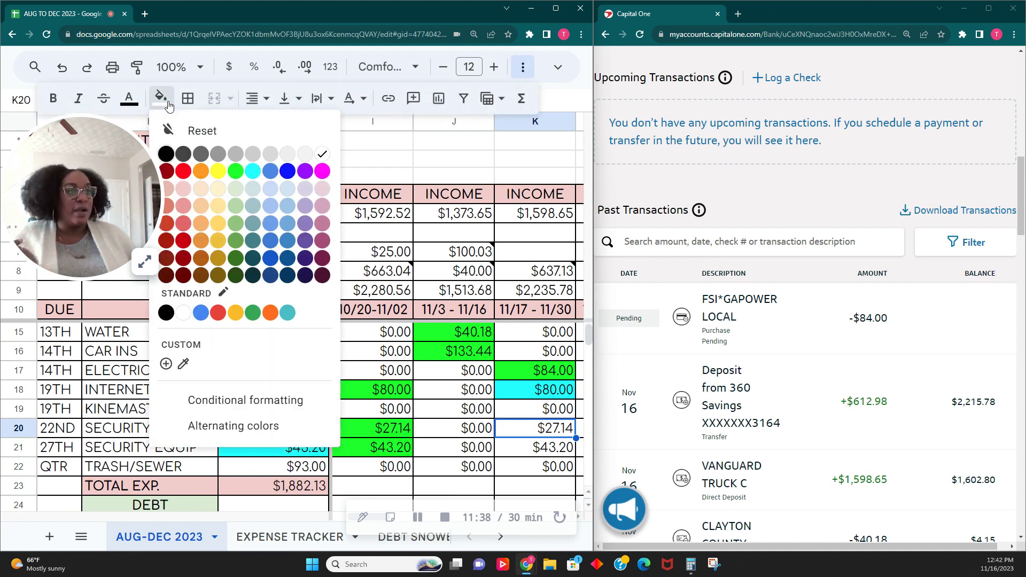
pyautogui.click(254, 171)
pyautogui.click(529, 447)
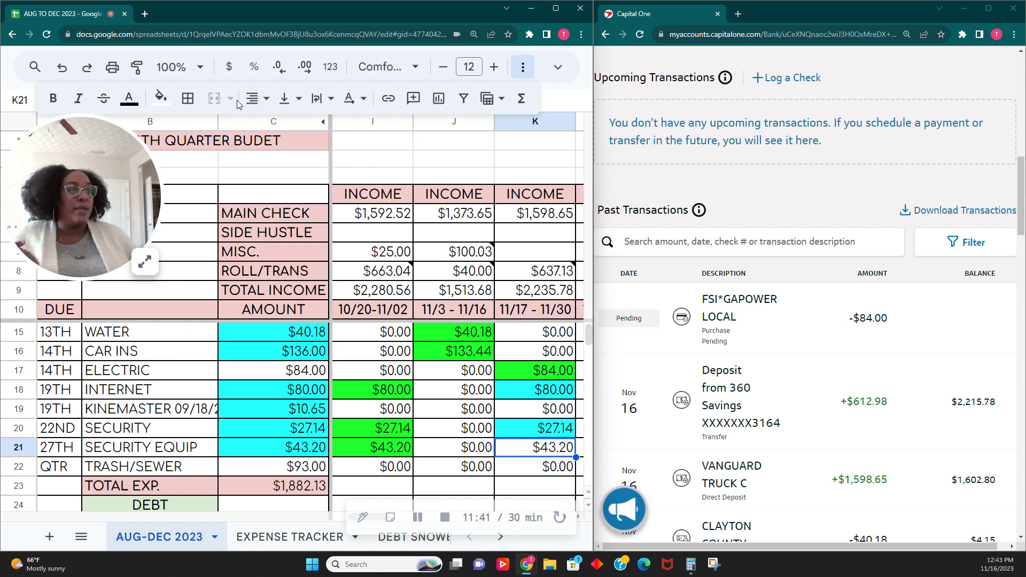
pyautogui.click(161, 98)
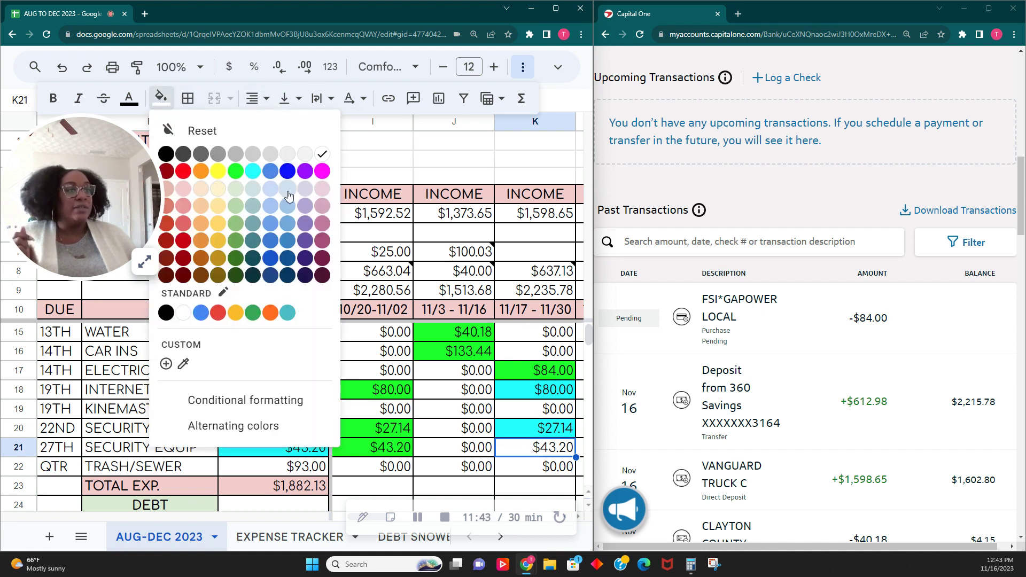
pyautogui.click(260, 177)
pyautogui.click(145, 262)
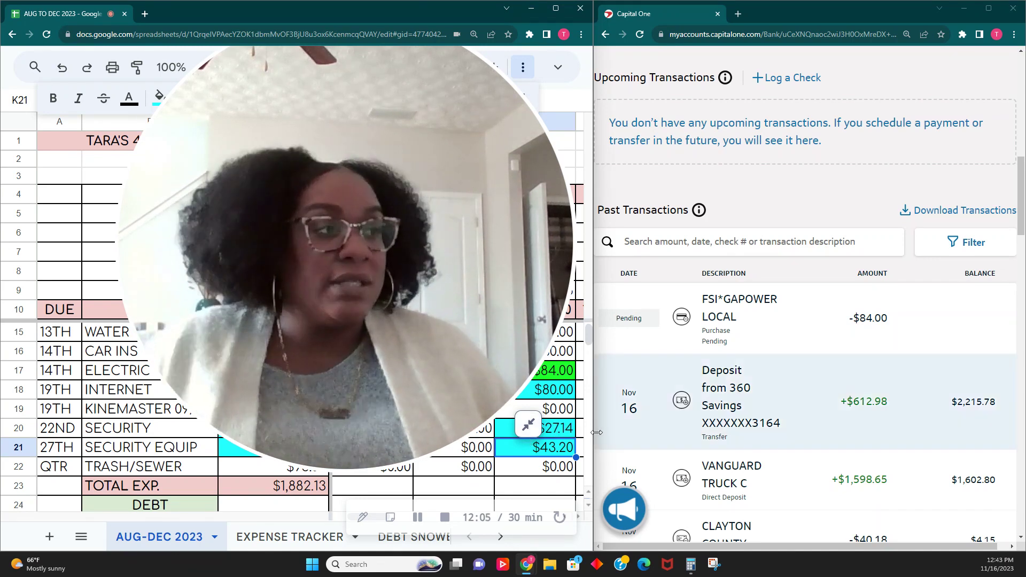
pyautogui.click(528, 425)
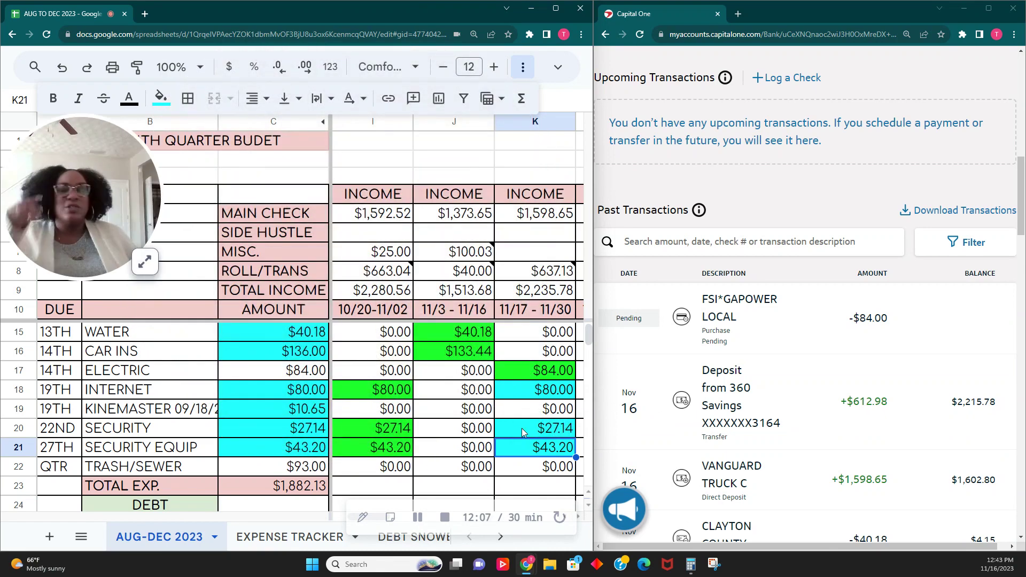
pyautogui.moveTo(105, 213); pyautogui.dragTo(161, 198)
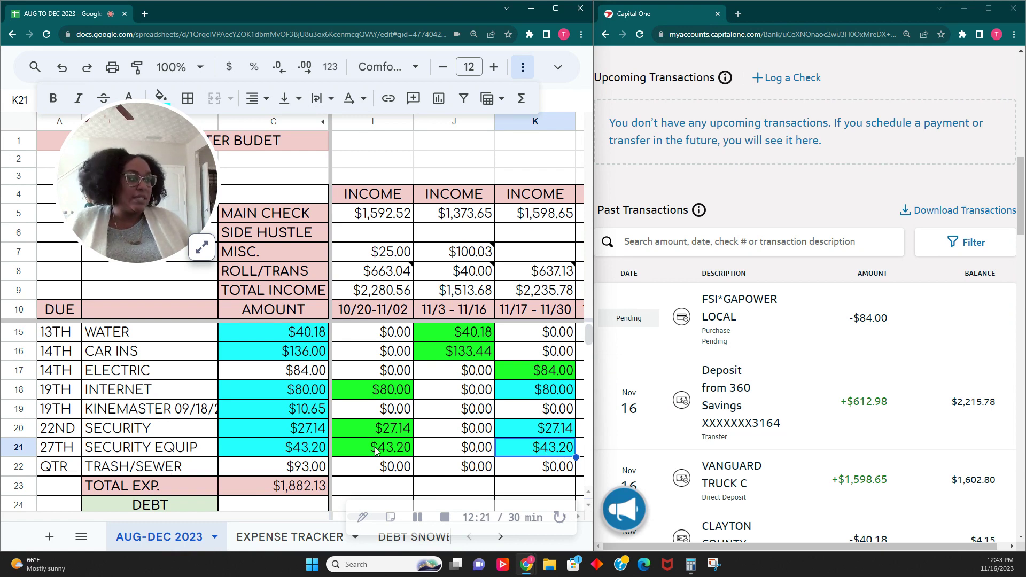
# Review the 11/17 - 11/30 amounts for TRASH/SEWER, HOME DEPOT, ULTA CC and SAVOR CC.
pyautogui.scroll(-2, 413, 420)
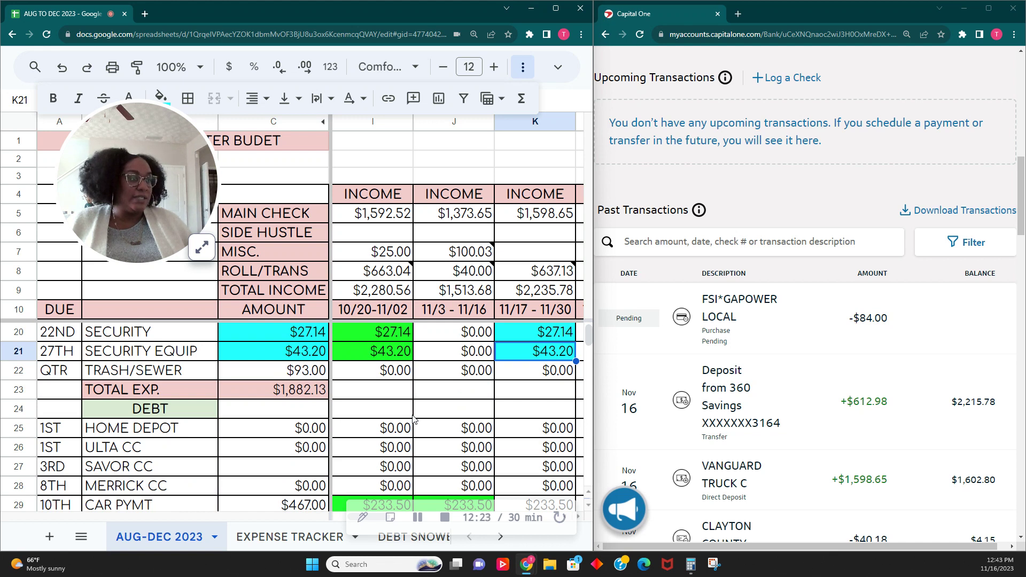
pyautogui.scroll(-1, 413, 419)
pyautogui.click(528, 358)
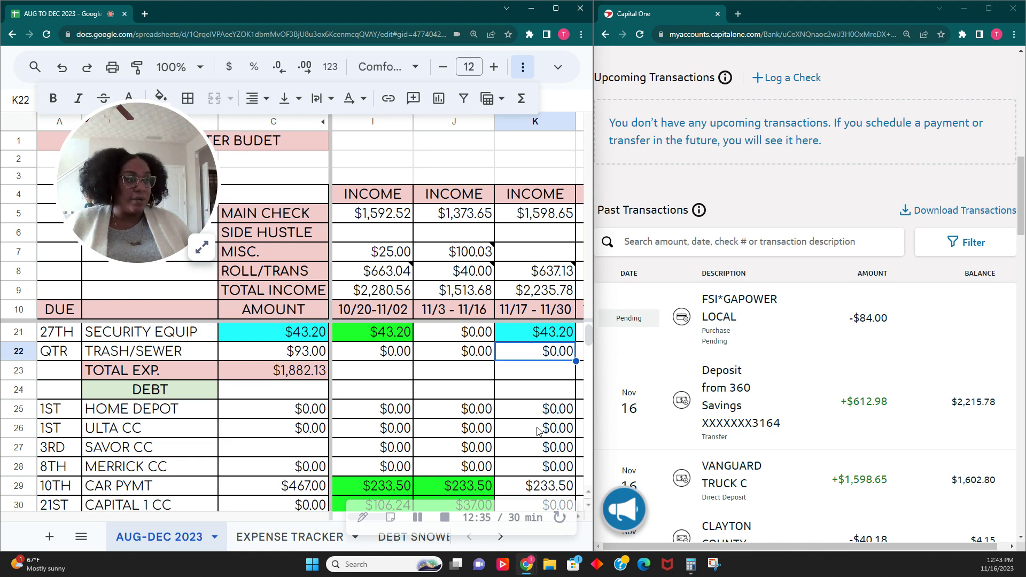
pyautogui.scroll(-1, 536, 418)
pyautogui.click(536, 396)
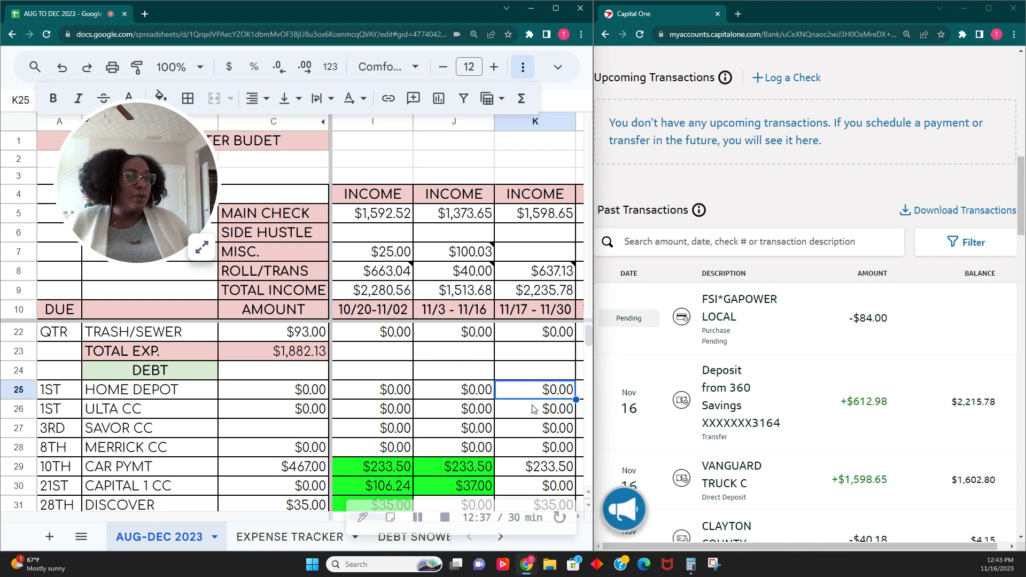
pyautogui.click(534, 413)
pyautogui.click(531, 434)
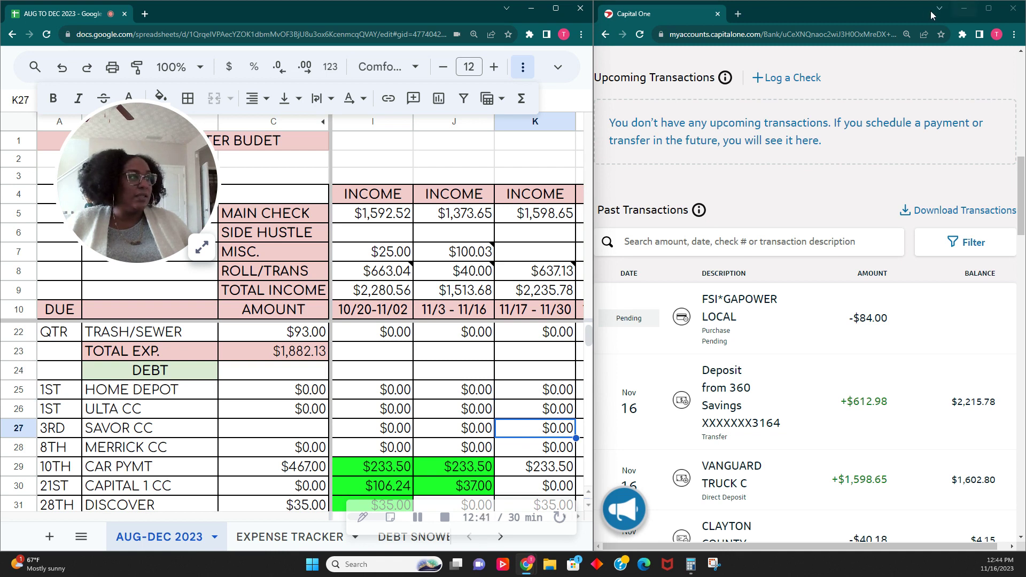
# Fill the MERRICK CC amount in the 11/17 - 11/30 column with red.
pyautogui.click(542, 453)
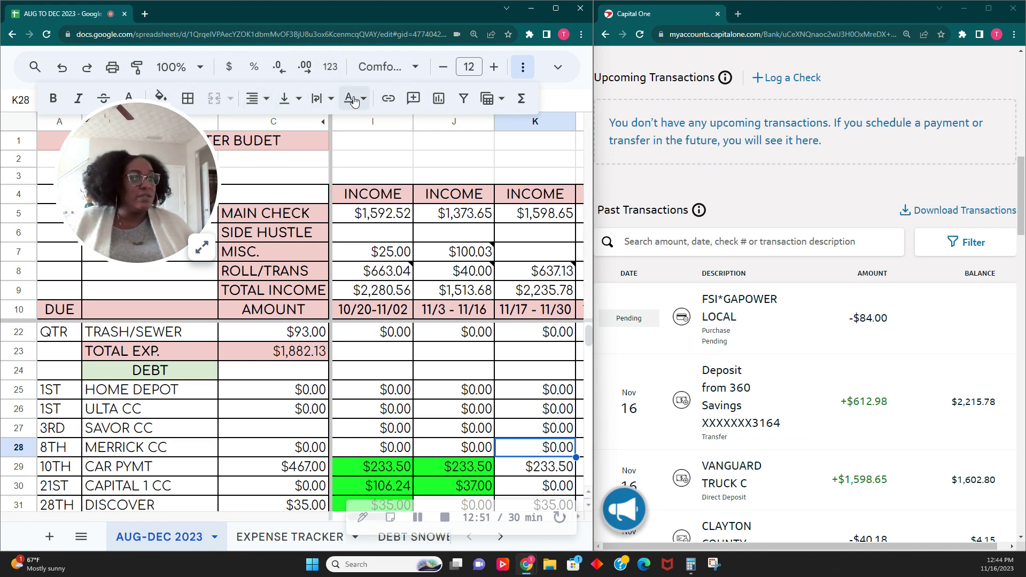
pyautogui.click(163, 98)
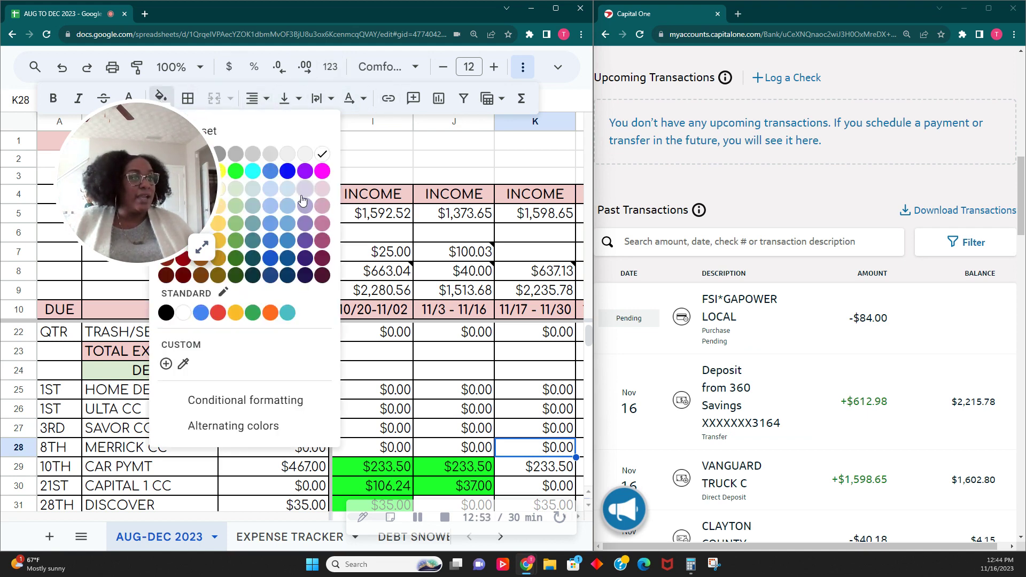
pyautogui.moveTo(155, 209); pyautogui.dragTo(71, 265)
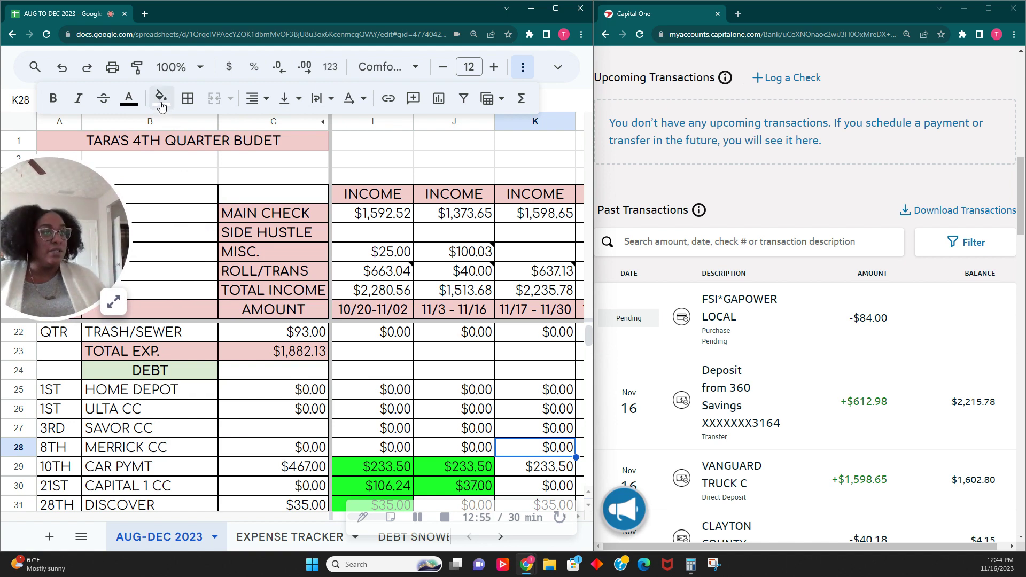
pyautogui.click(161, 98)
pyautogui.click(183, 172)
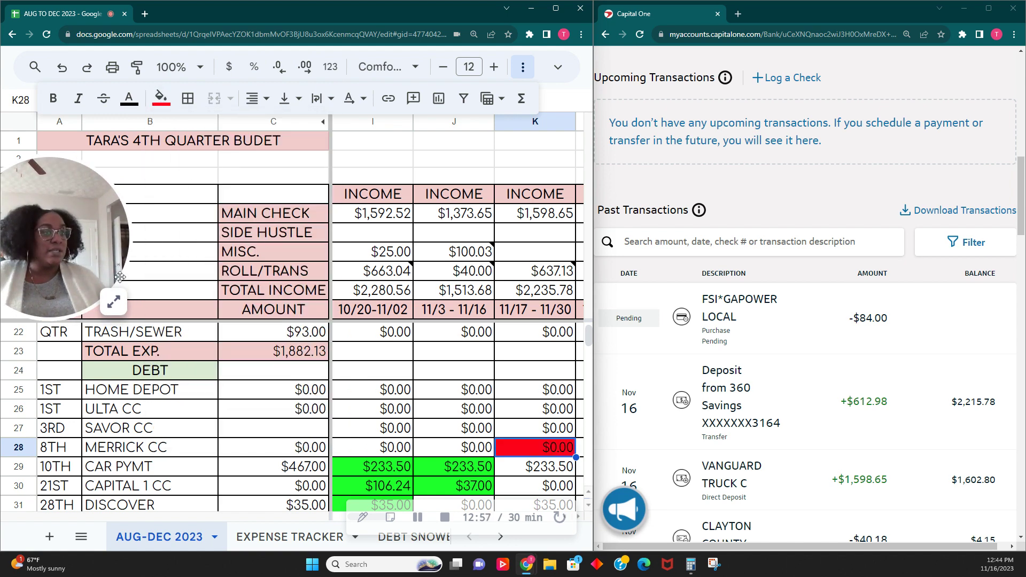
pyautogui.moveTo(62, 250); pyautogui.dragTo(89, 231)
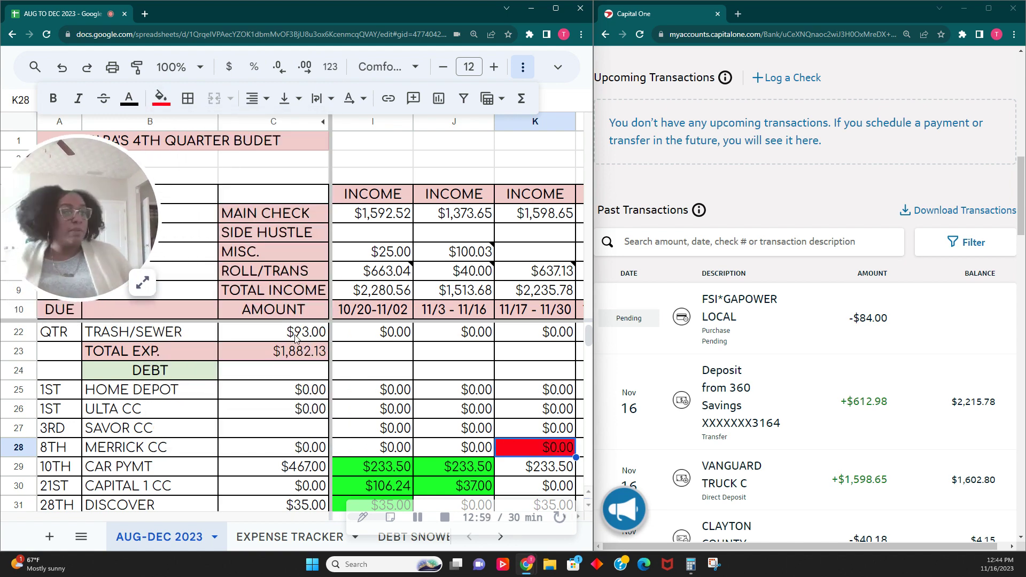
# Fill the CAR PYMT amount in the 11/17 - 11/30 column with light orange.
pyautogui.press('Down')
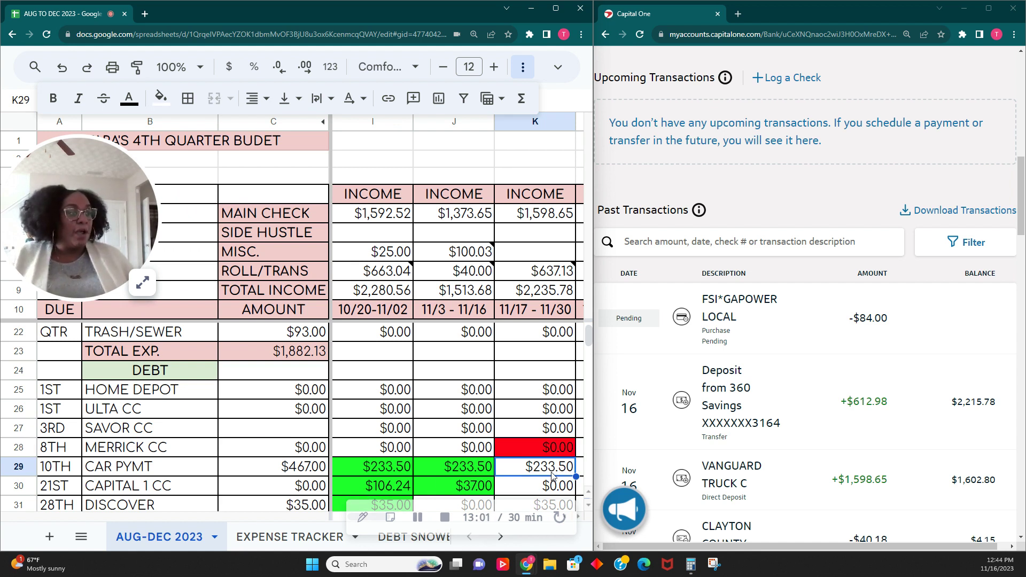
pyautogui.scroll(-1, 478, 470)
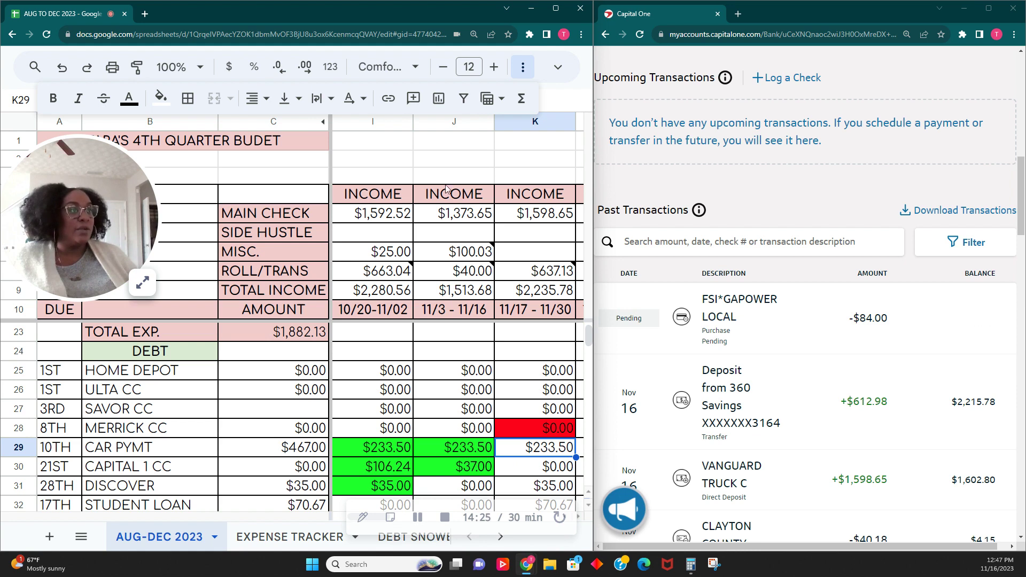
pyautogui.click(166, 99)
pyautogui.click(207, 193)
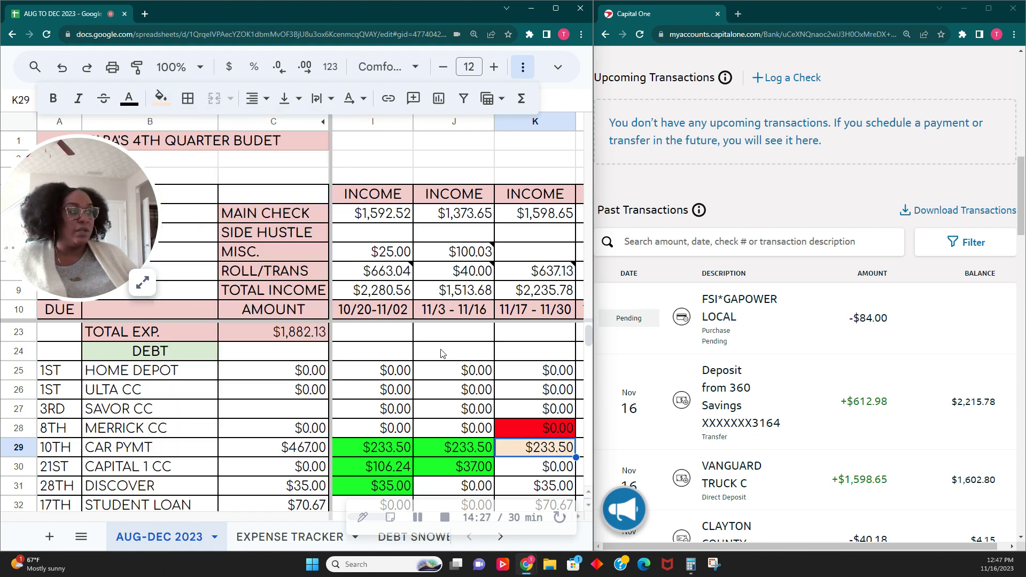
# Move past the CAPITAL 1 CC row and fill the DISCOVER amount in the 11/17 - 11/30 column with light orange.
pyautogui.scroll(-1, 558, 436)
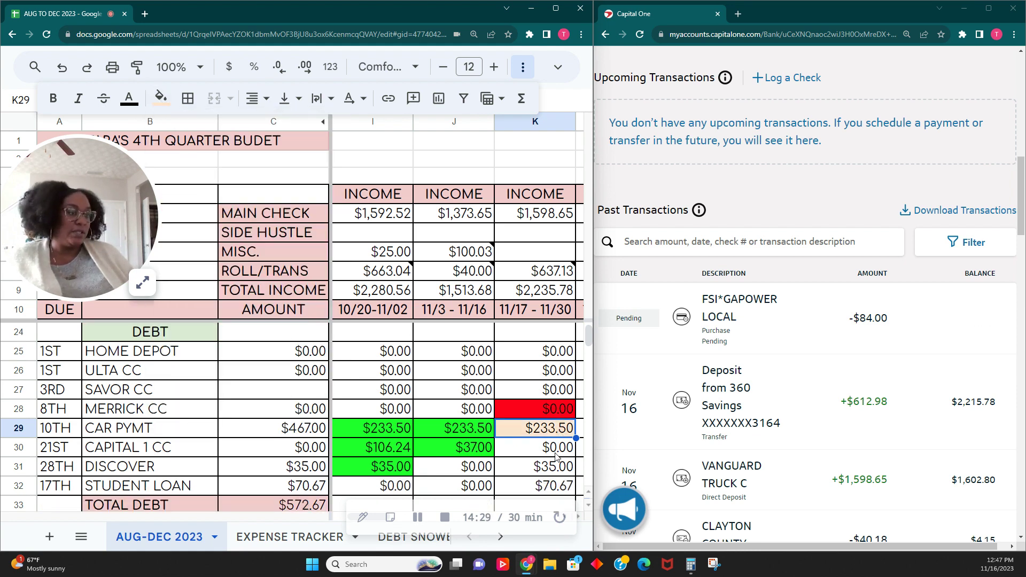
pyautogui.click(558, 452)
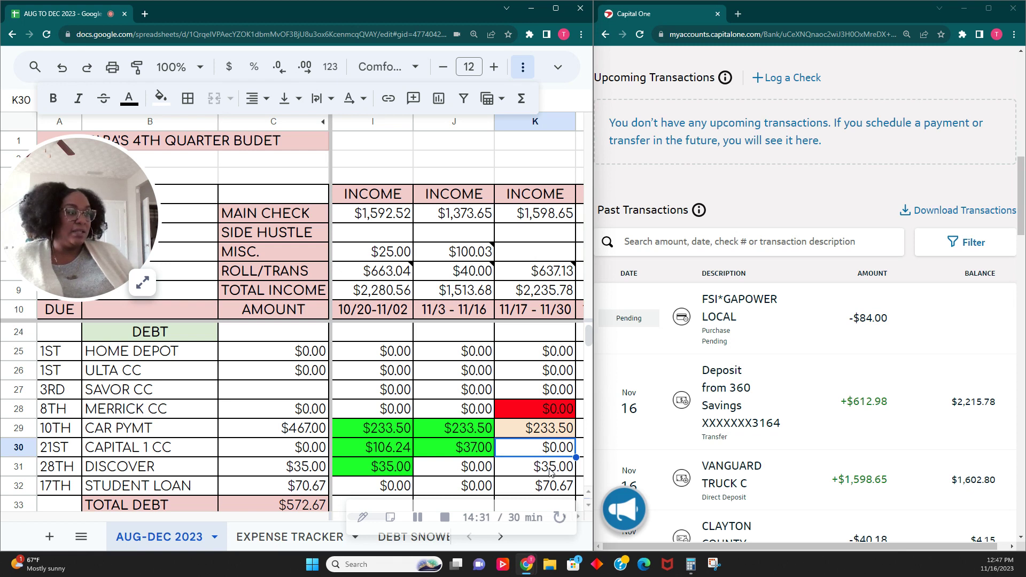
pyautogui.scroll(-1, 546, 454)
pyautogui.click(547, 455)
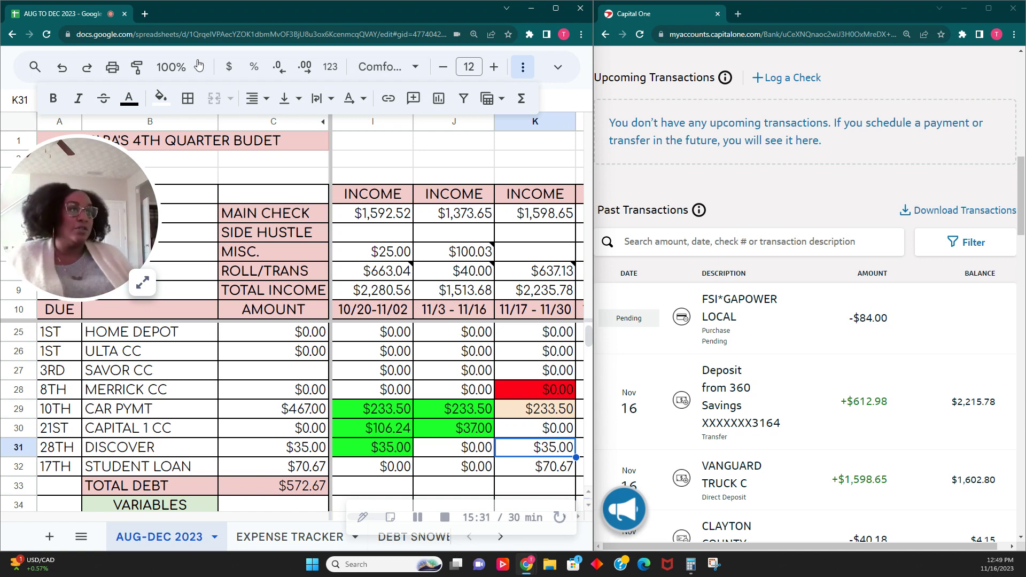
pyautogui.click(161, 102)
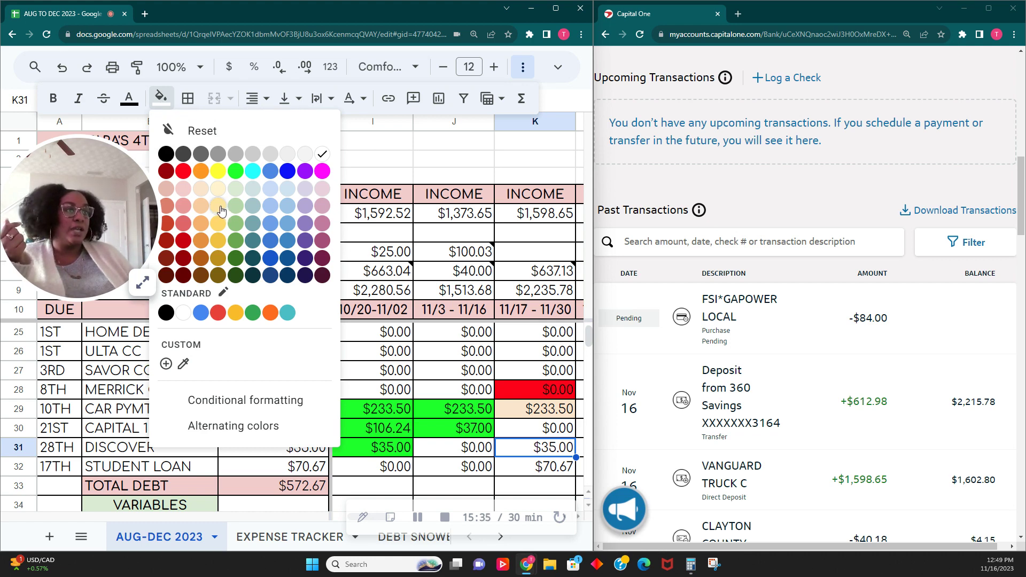
pyautogui.click(202, 191)
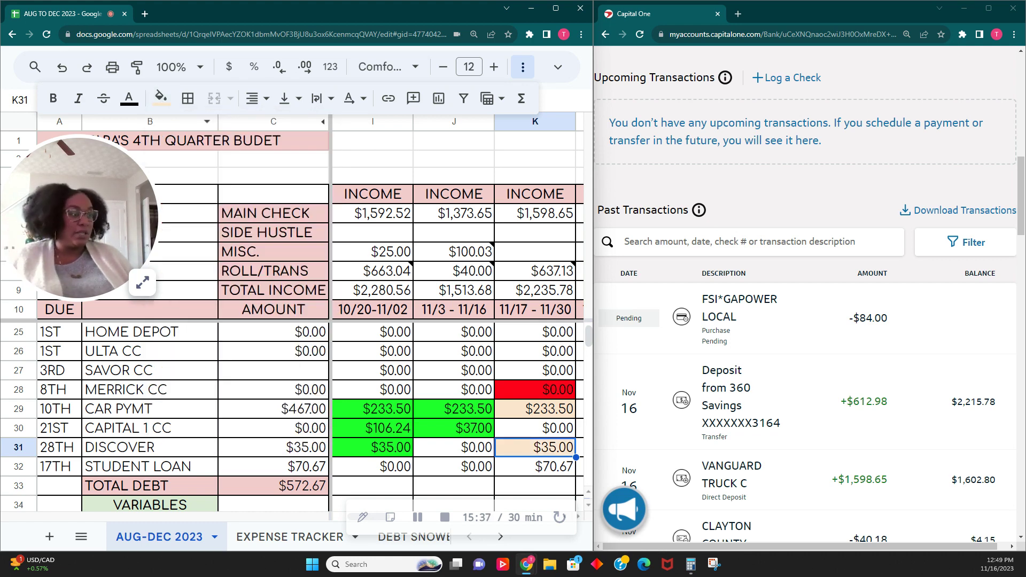
# Select the STUDENT LOAN amount in the 11/17 - 11/30 column and check the loan's Auto Pay confirmation in the Aidvantage account.
pyautogui.click(536, 473)
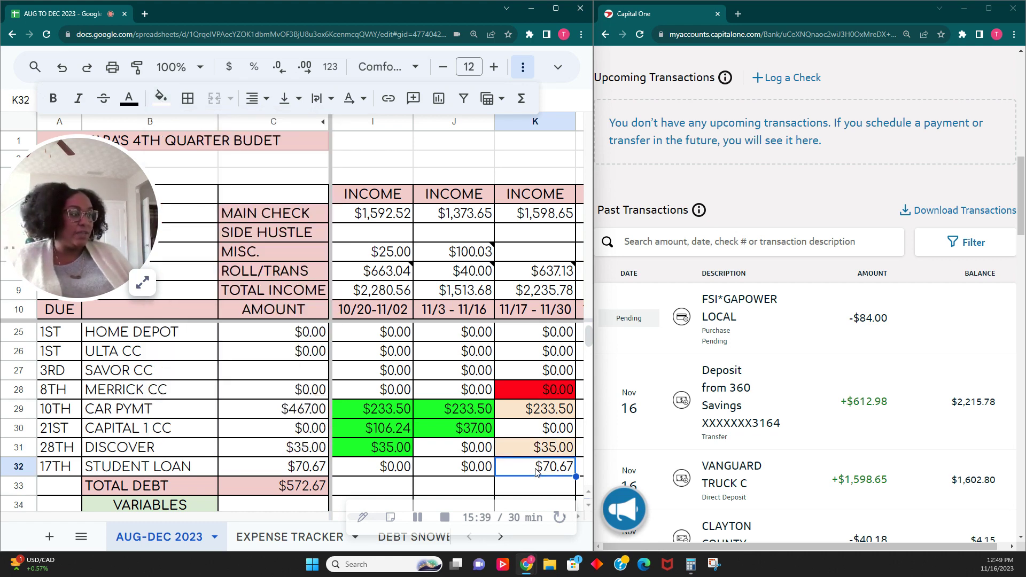
pyautogui.scroll(-2, 459, 396)
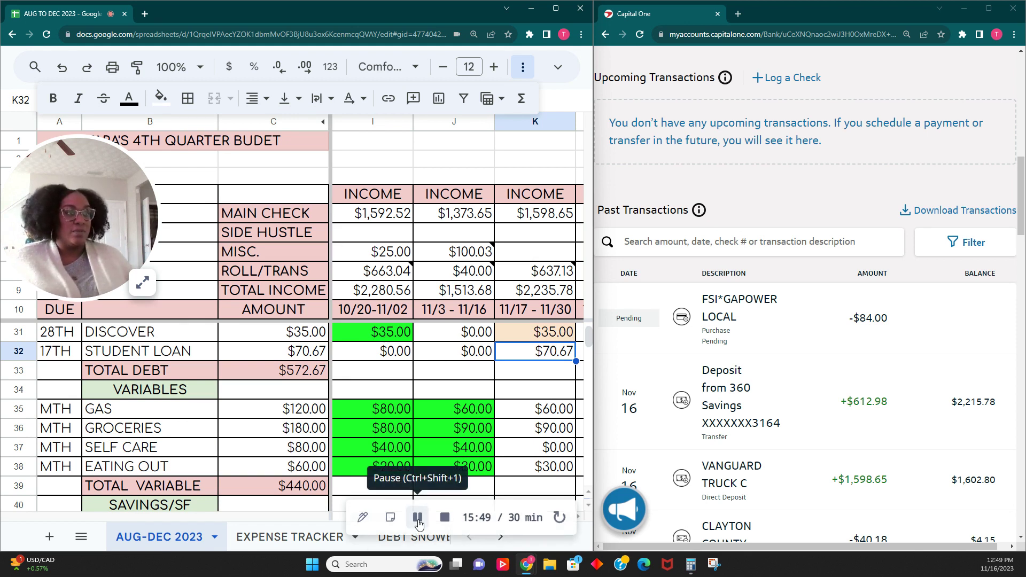
pyautogui.click(418, 519)
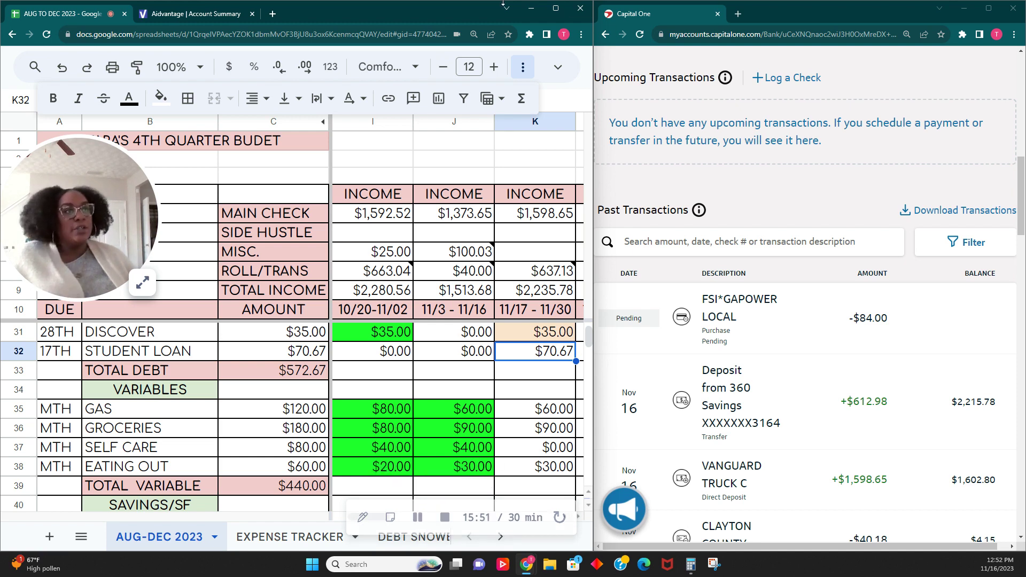
pyautogui.click(249, 5)
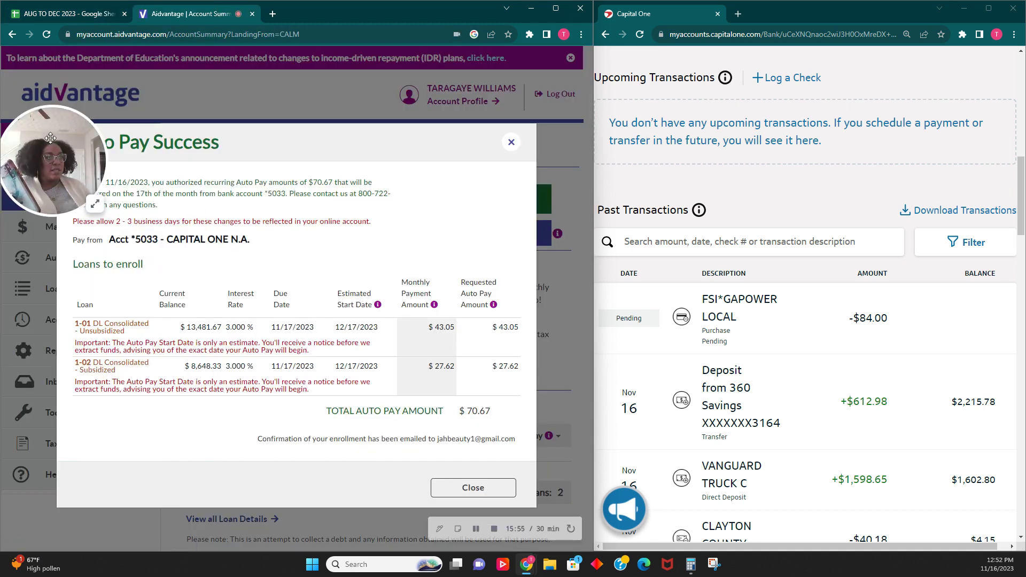
pyautogui.moveTo(51, 139); pyautogui.dragTo(140, 224)
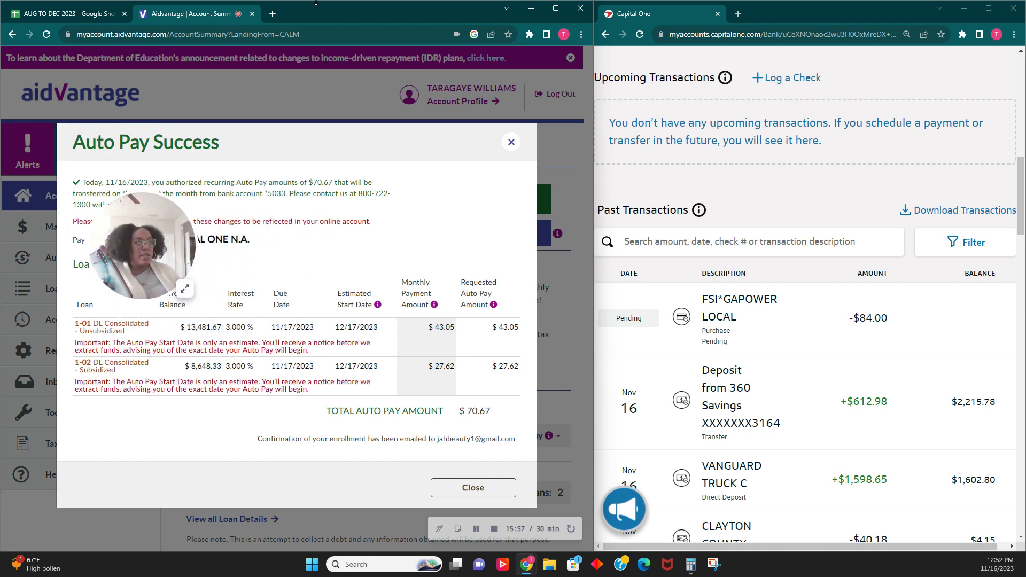
pyautogui.click(63, 15)
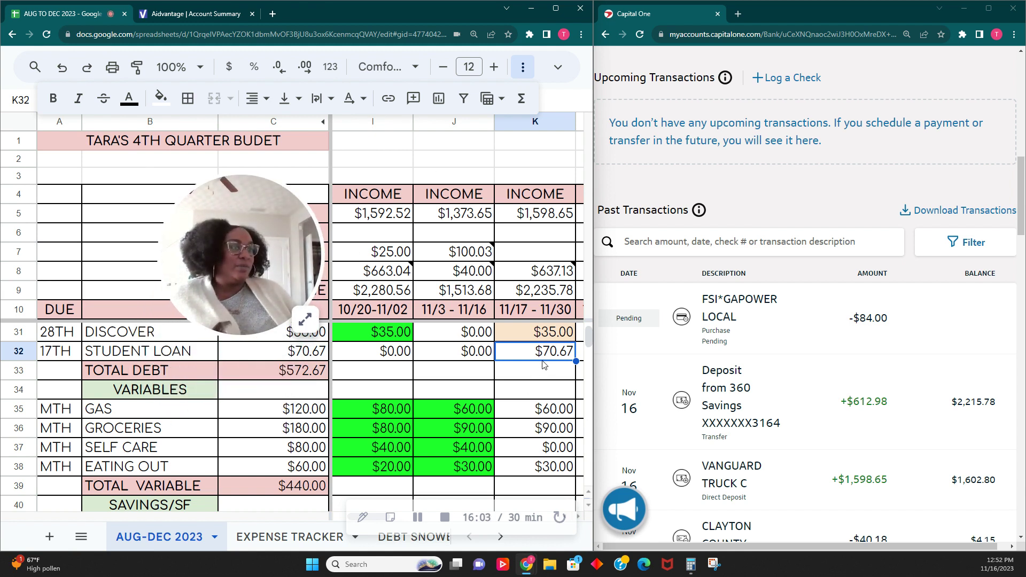
# Fill the STUDENT LOAN amount in the 11/17 - 11/30 column with light orange.
pyautogui.moveTo(224, 290); pyautogui.dragTo(137, 242)
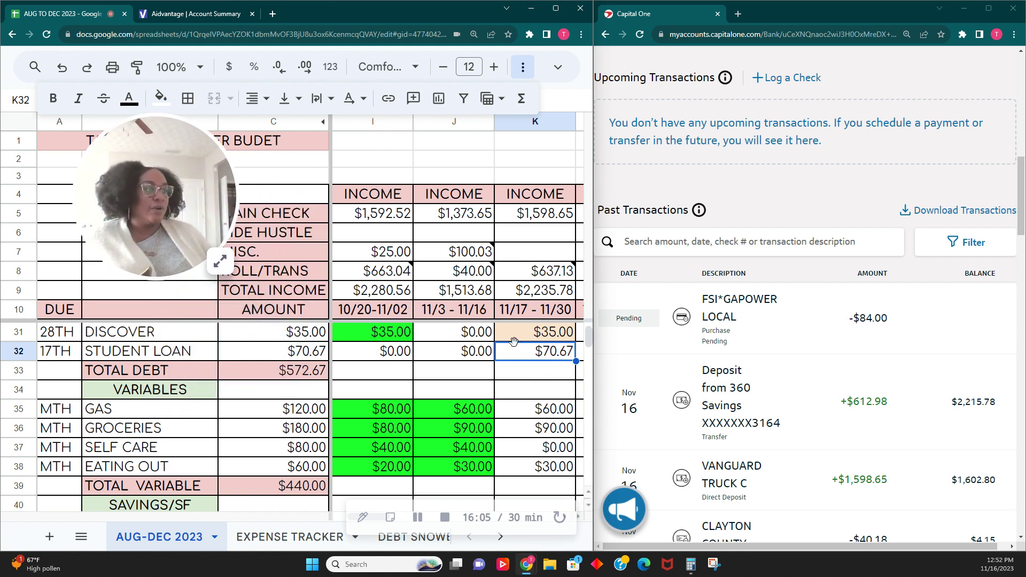
pyautogui.click(161, 98)
pyautogui.moveTo(174, 160); pyautogui.dragTo(134, 184)
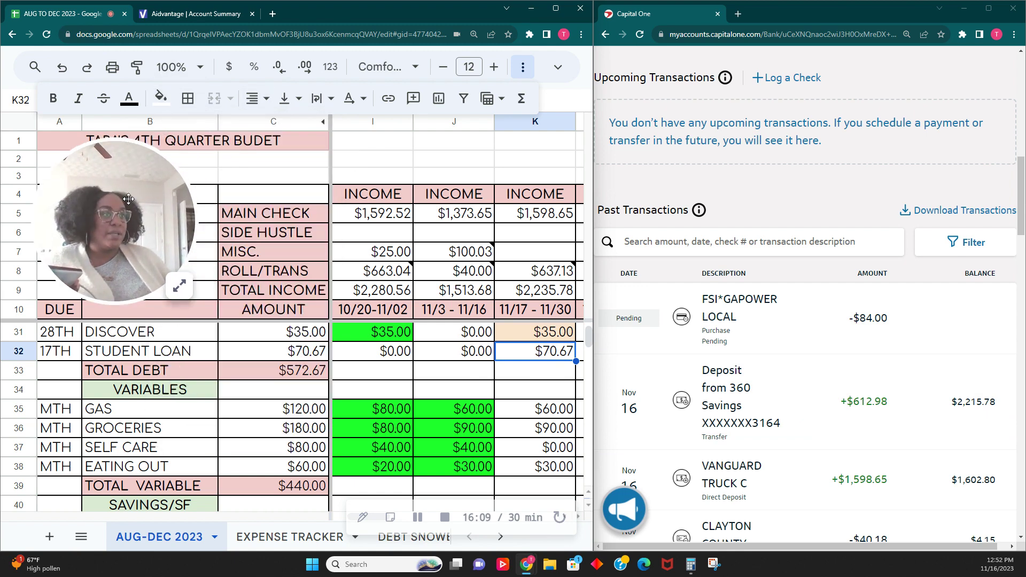
pyautogui.click(160, 98)
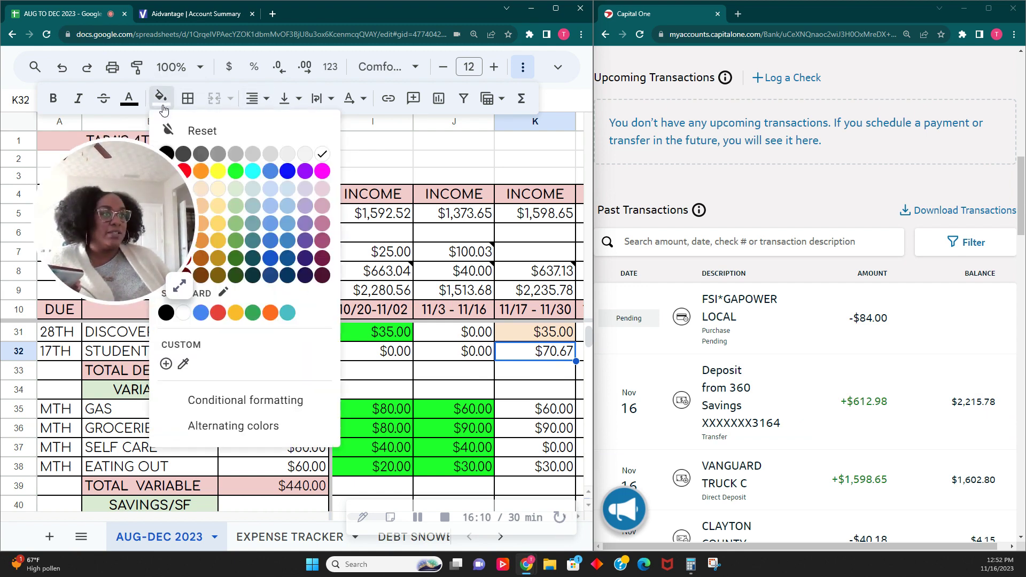
pyautogui.click(200, 188)
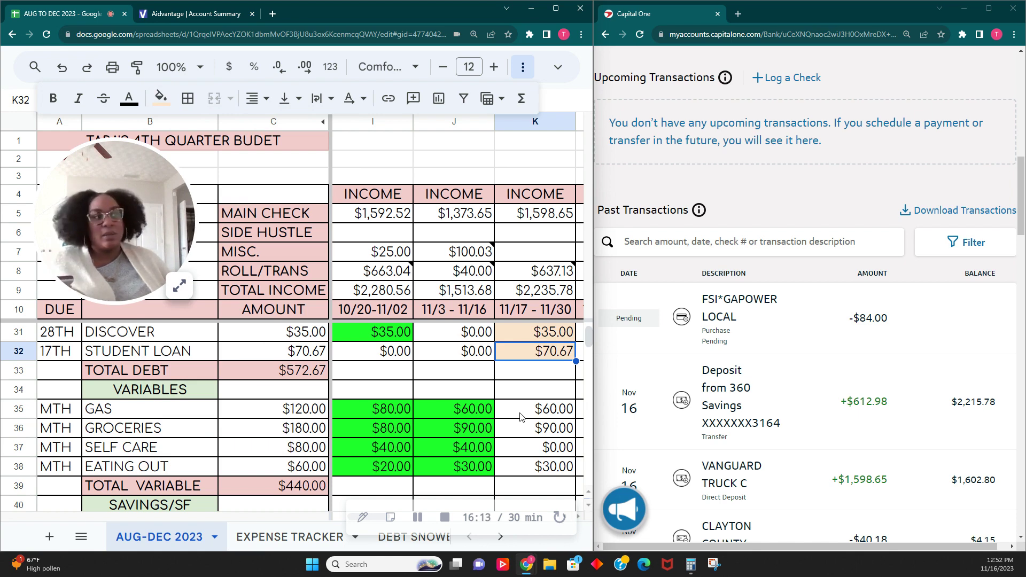
# Remove the 20 from the ROLL/TRANS formula in the 11/17 - 11/30 column, leaving =4.15+612.98.
pyautogui.scroll(-1, 523, 415)
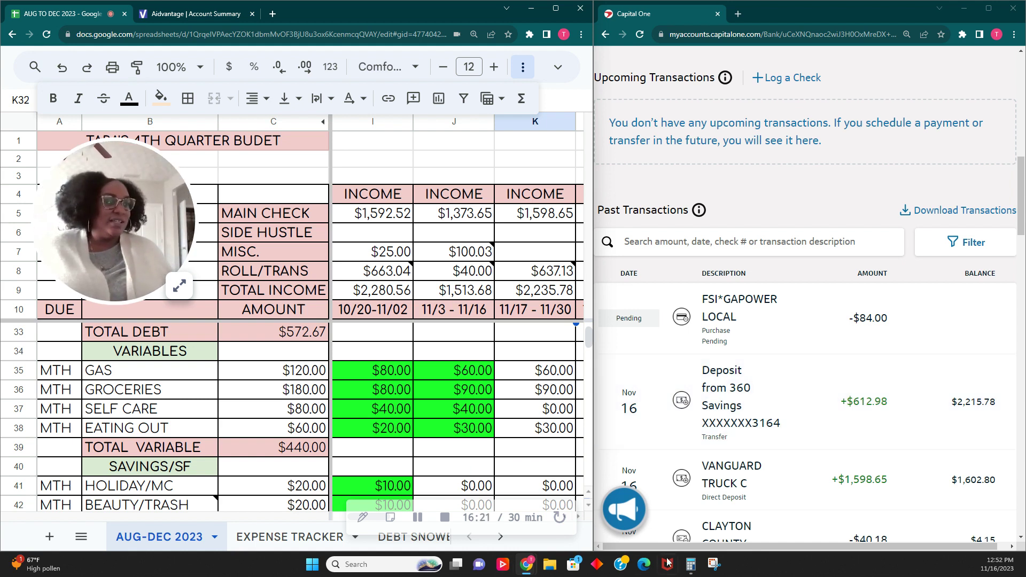
pyautogui.click(554, 415)
pyautogui.scroll(5, 552, 415)
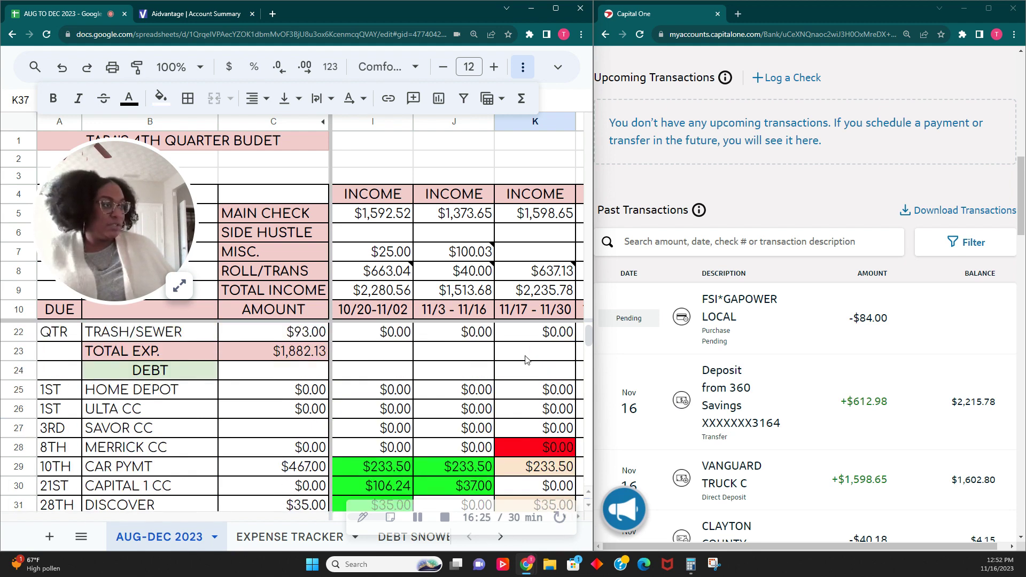
pyautogui.click(535, 278)
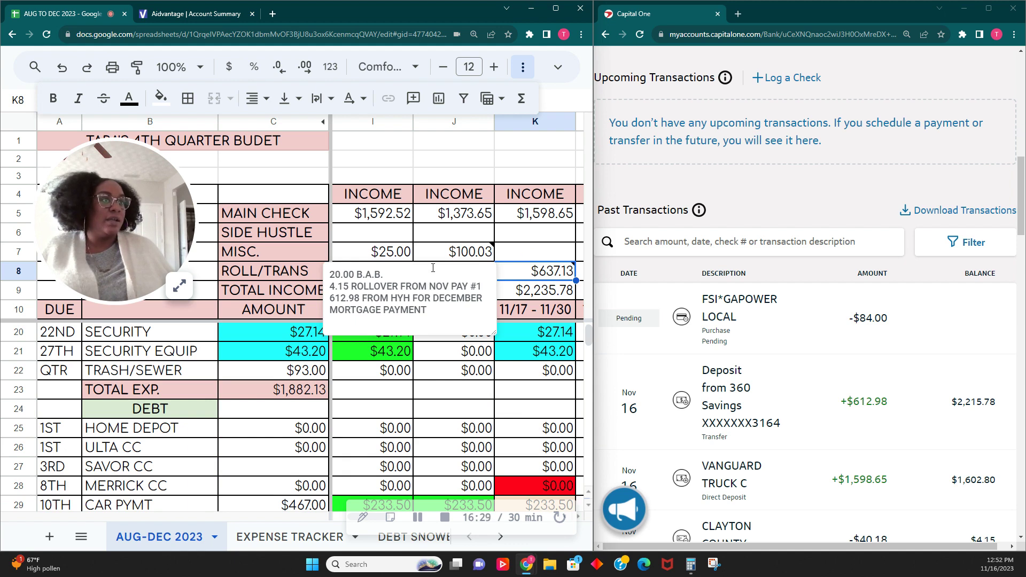
pyautogui.doubleClick(532, 275)
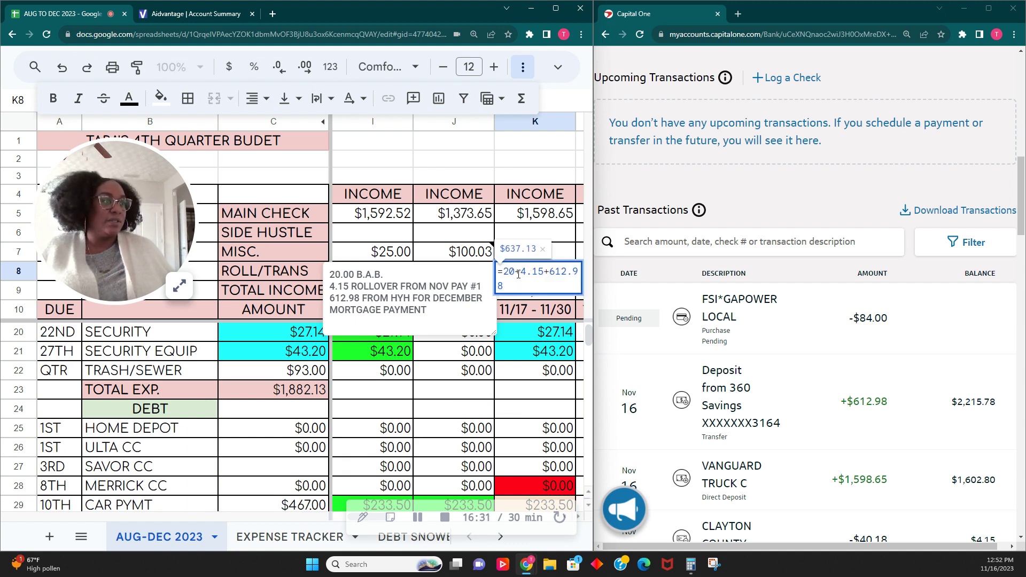
pyautogui.click(516, 272)
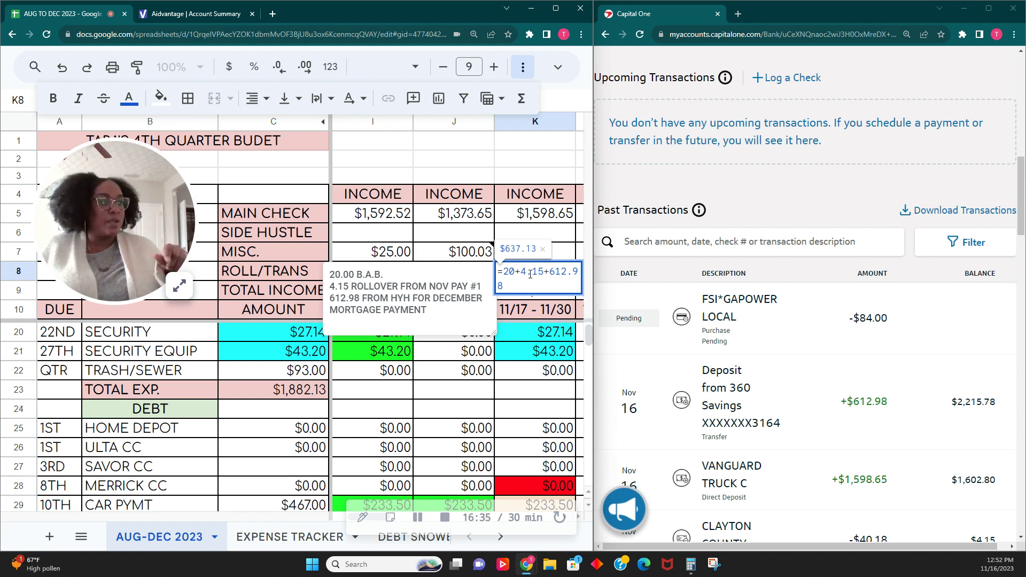
pyautogui.press('BackSpace')
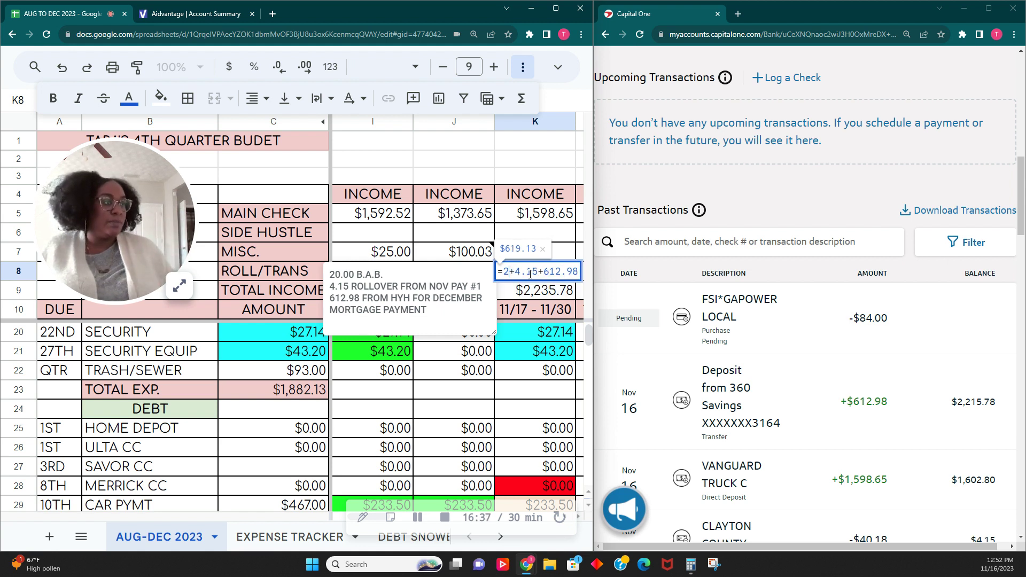
pyautogui.press('BackSpace')
pyautogui.press('BackSpace')
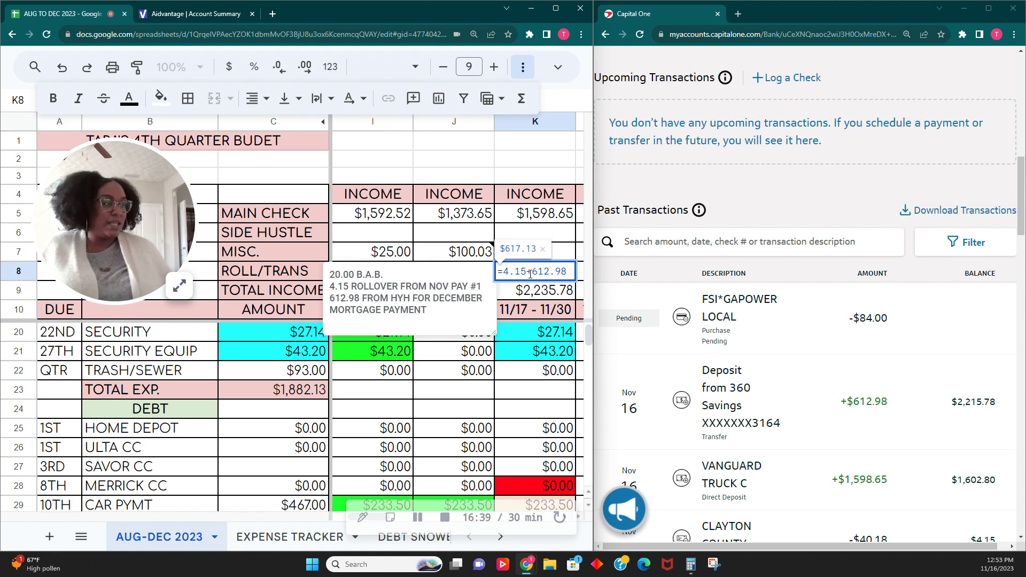
pyautogui.press('Tab')
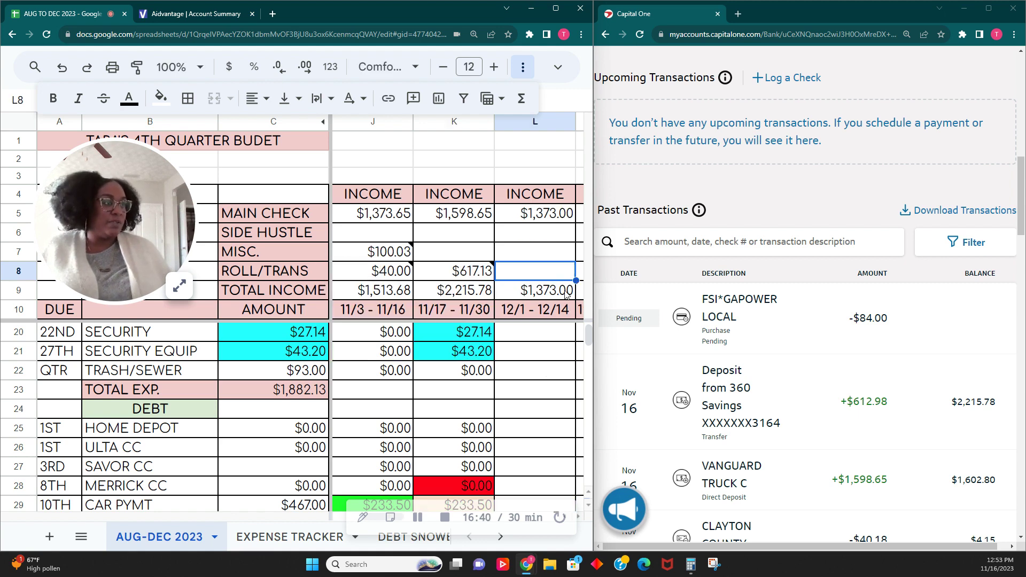
# Delete the "20.00 B.A.B." line from the 11/17 - 11/30 ROLL/TRANS note and add dollar signs before 4.15 and 612.98.
pyautogui.click(471, 278)
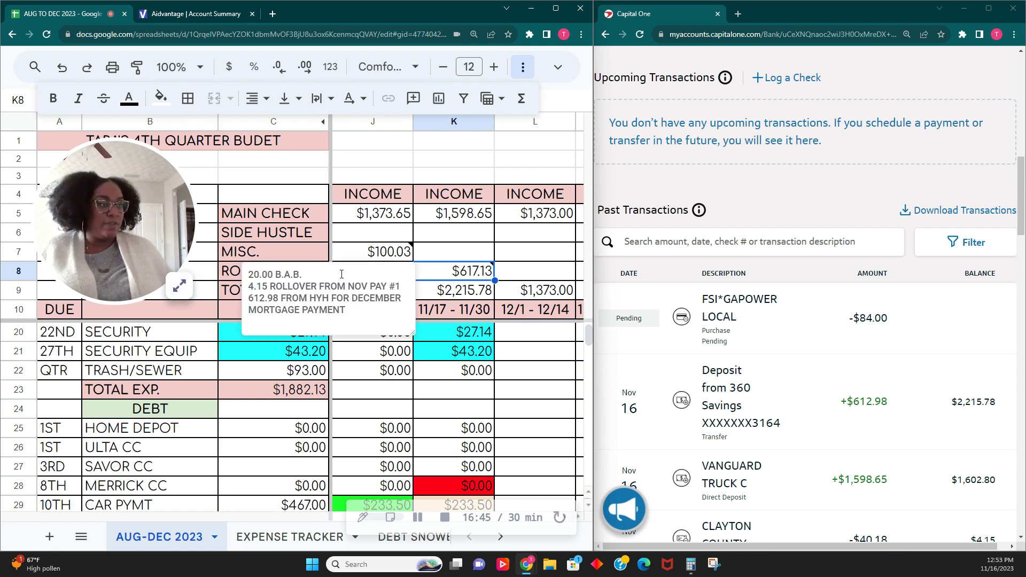
pyautogui.moveTo(295, 274); pyautogui.dragTo(244, 277)
pyautogui.press('BackSpace')
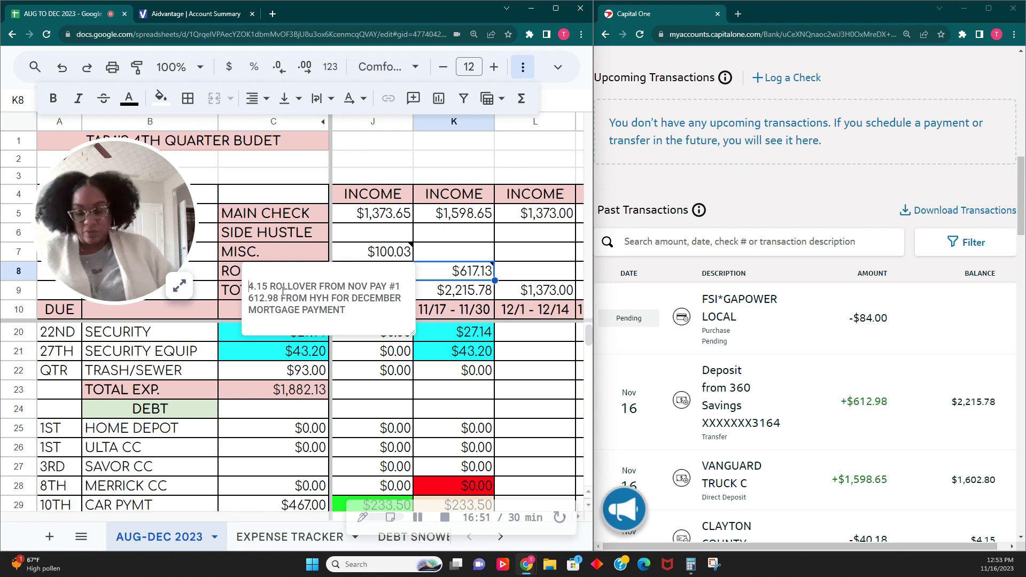
pyautogui.write('$')
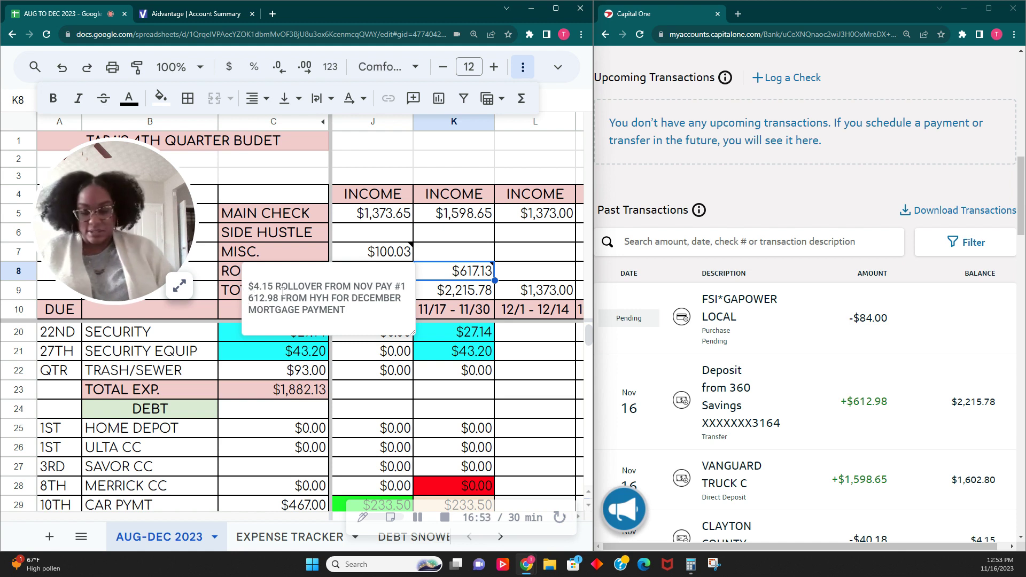
pyautogui.write('$')
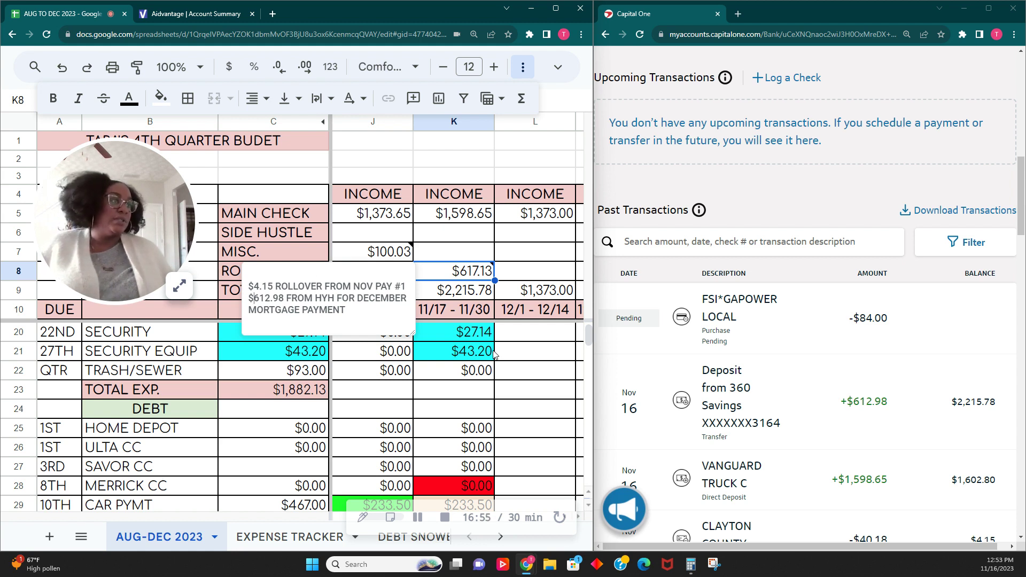
pyautogui.click(521, 338)
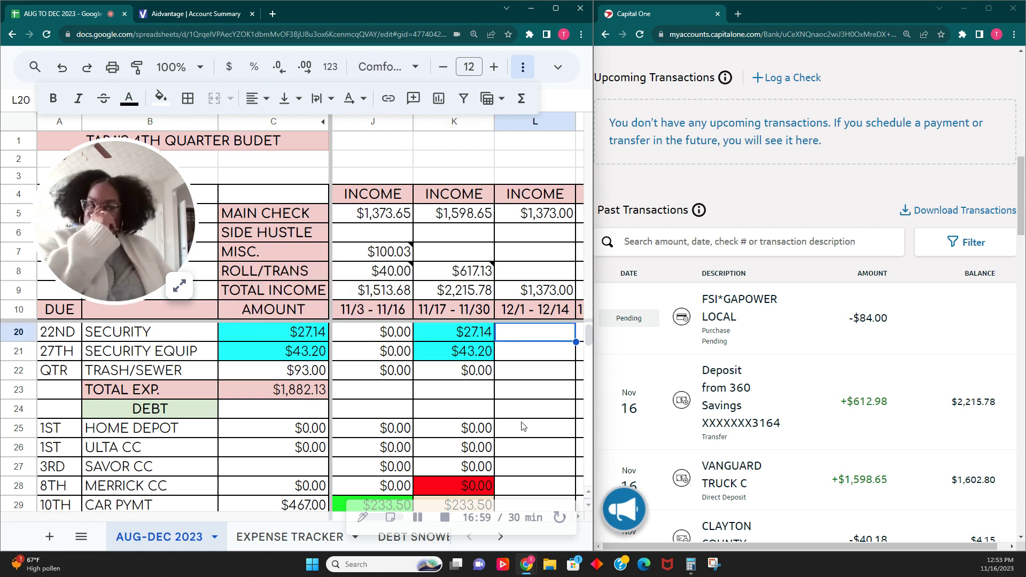
# Set the SELF CARE amount in the 11/17 - 11/30 column to 40.00.
pyautogui.scroll(-1, 527, 427)
pyautogui.scroll(-7, 527, 426)
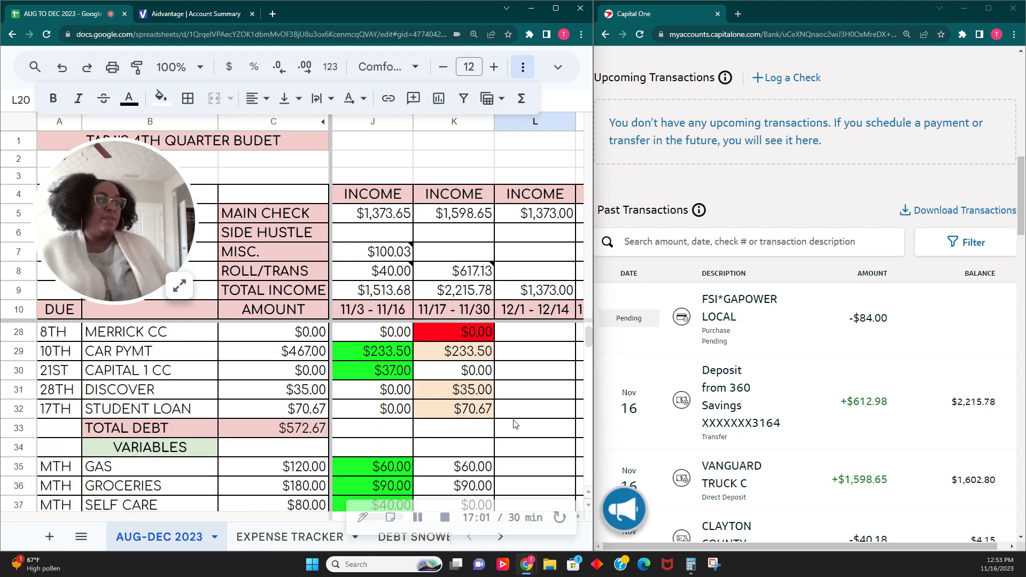
pyautogui.scroll(-1, 483, 448)
pyautogui.scroll(-3, 483, 448)
pyautogui.click(483, 431)
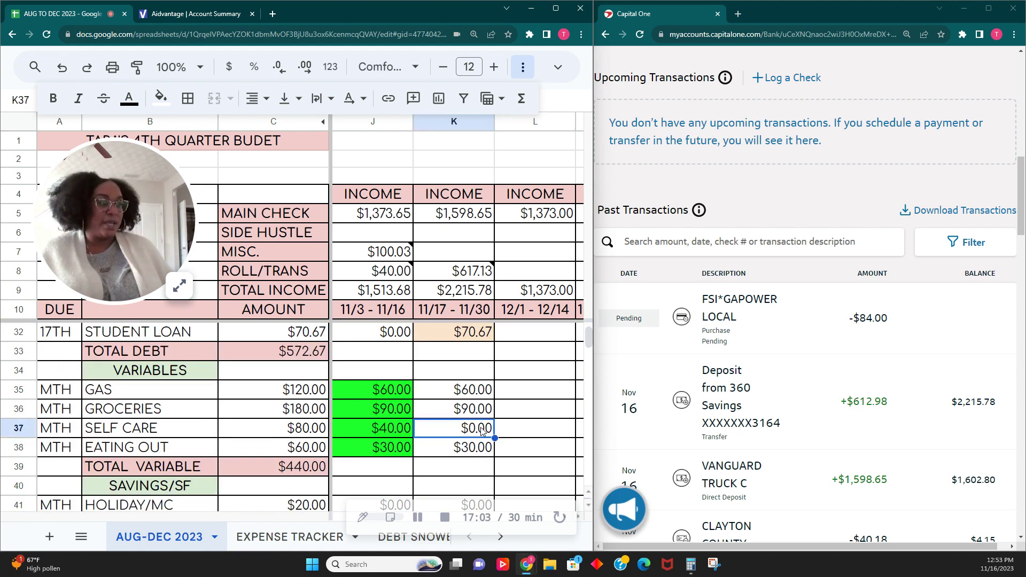
pyautogui.write('40.00')
pyautogui.press('Tab')
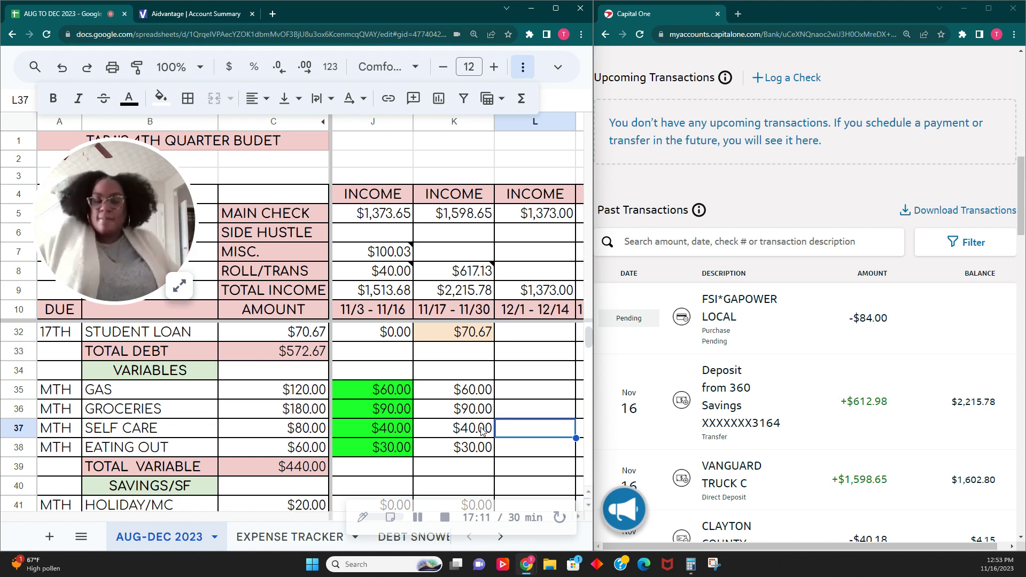
# Fill the GAS, GROCERIES, SELF CARE and EATING OUT amounts in the 11/17 - 11/30 column with light green 1.
pyautogui.scroll(-2, 483, 431)
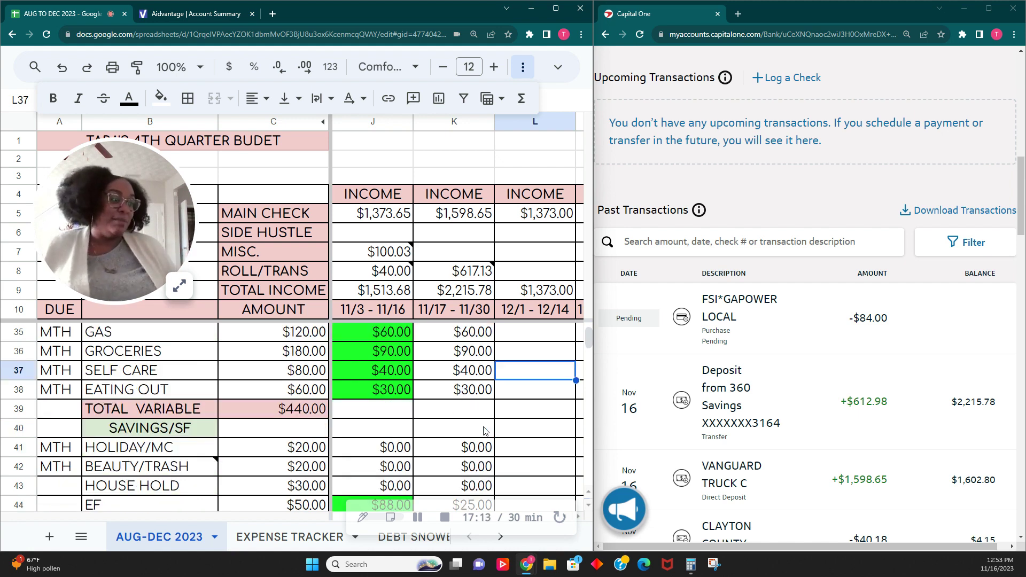
pyautogui.scroll(1, 484, 431)
pyautogui.moveTo(472, 360); pyautogui.dragTo(475, 416)
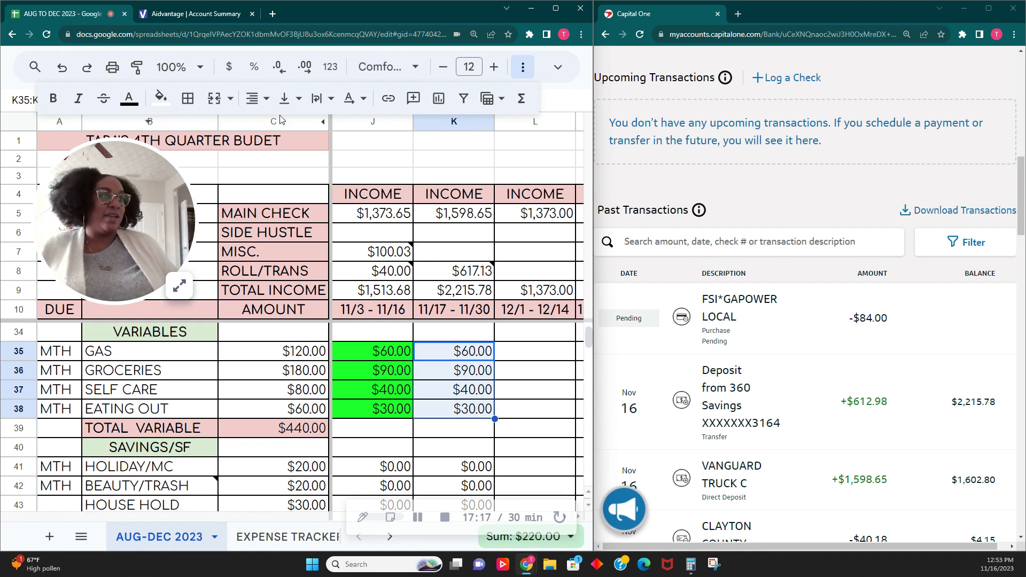
pyautogui.click(267, 105)
pyautogui.click(161, 98)
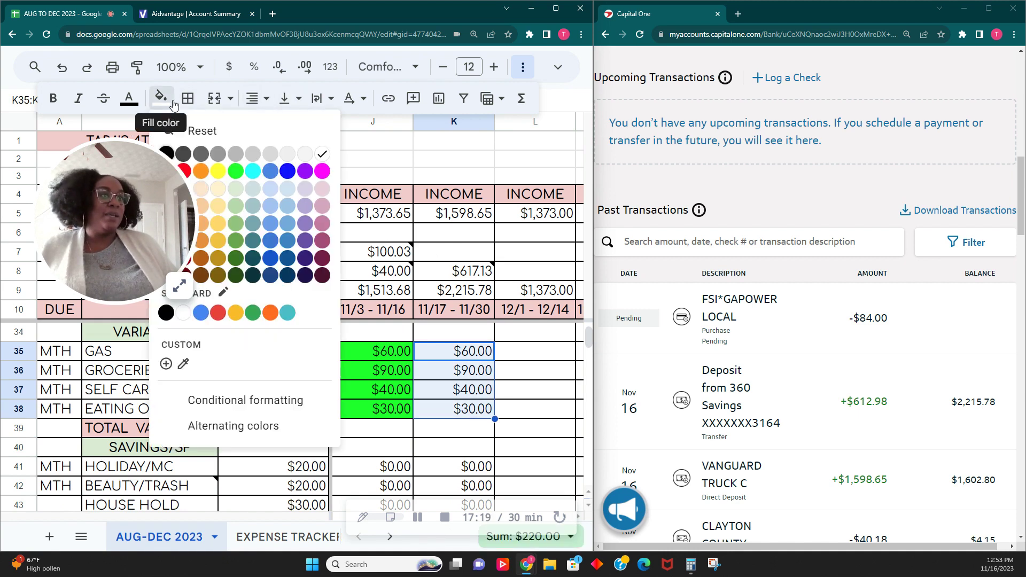
pyautogui.click(237, 225)
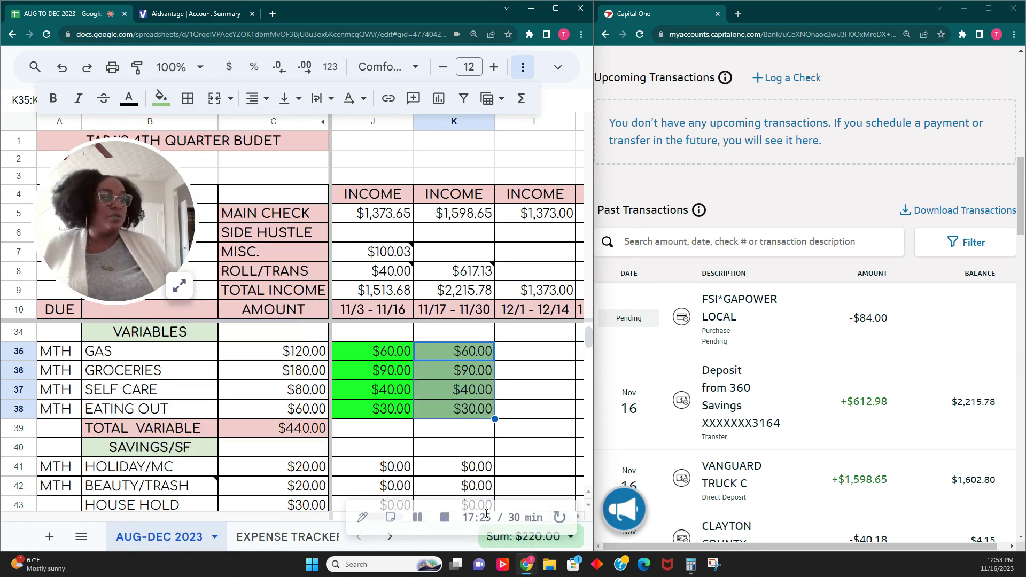
# Review the 11/17 - 11/30 variable amounts, the EF and NAVY FED/MHH savings, and the totals and balance at the sheet's end.
pyautogui.click(471, 372)
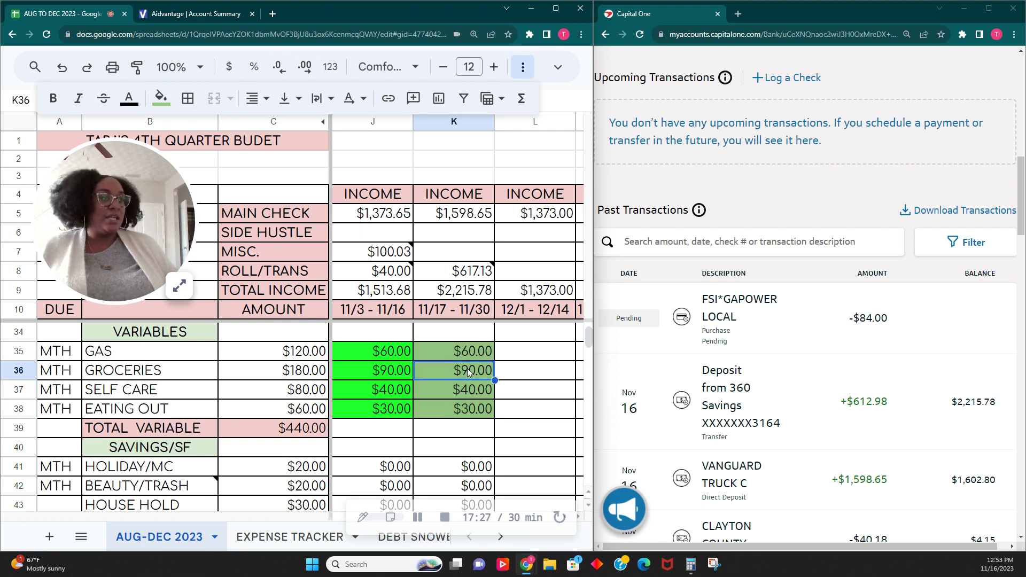
pyautogui.click(464, 395)
pyautogui.click(464, 410)
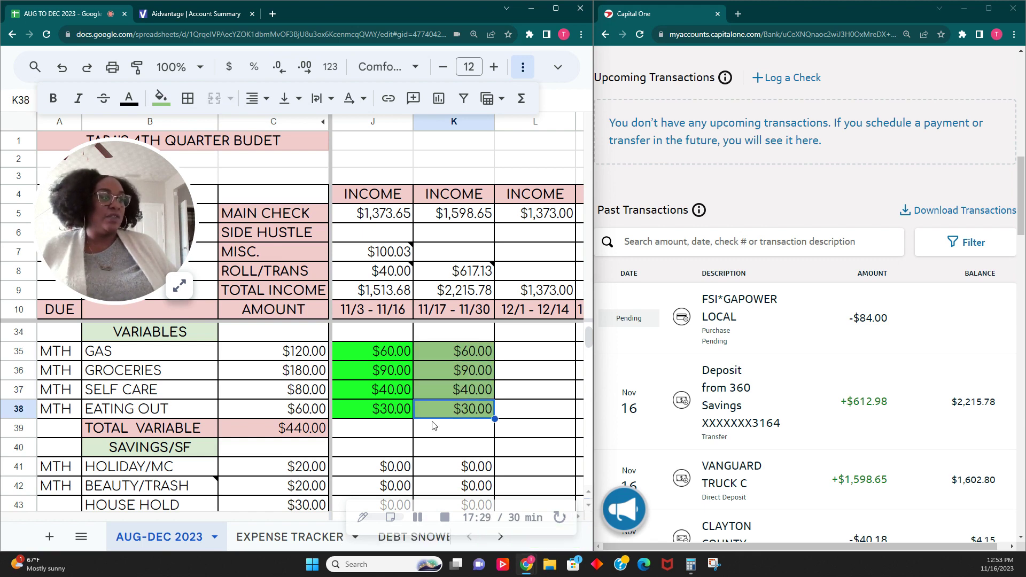
pyautogui.scroll(-1, 439, 424)
pyautogui.scroll(-3, 439, 424)
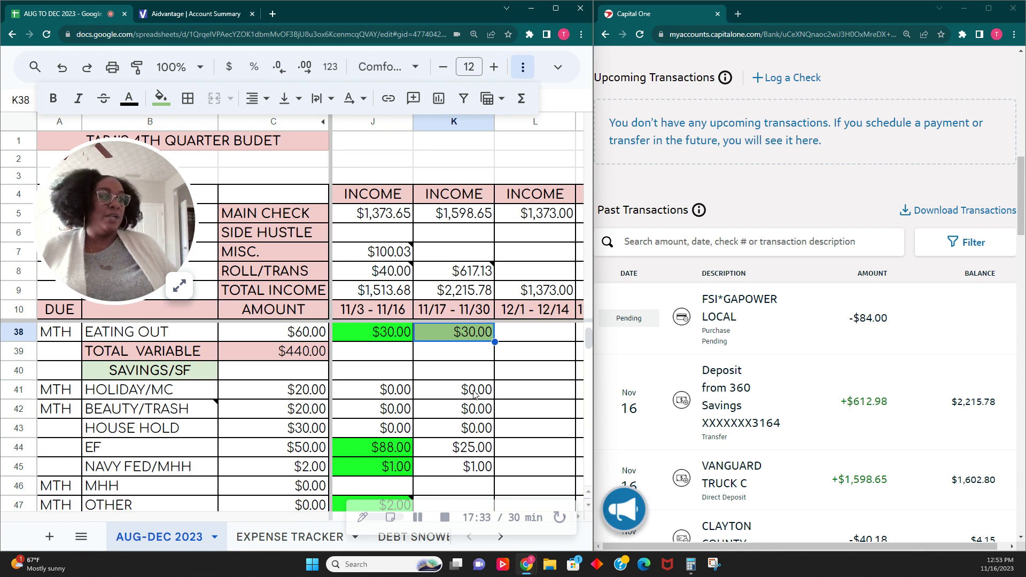
pyautogui.click(478, 452)
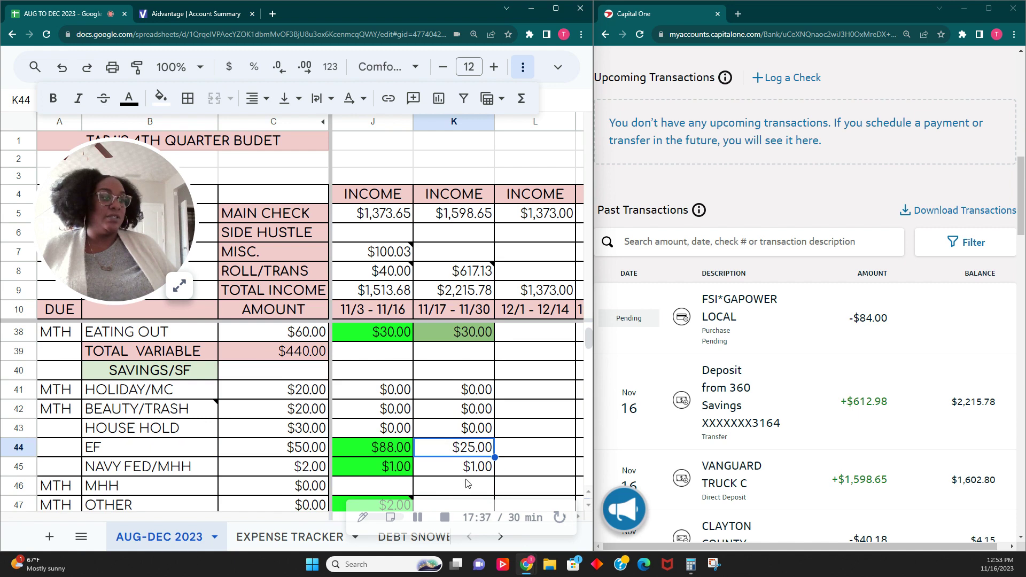
pyautogui.click(473, 472)
pyautogui.scroll(-3, 472, 475)
pyautogui.scroll(-2, 473, 473)
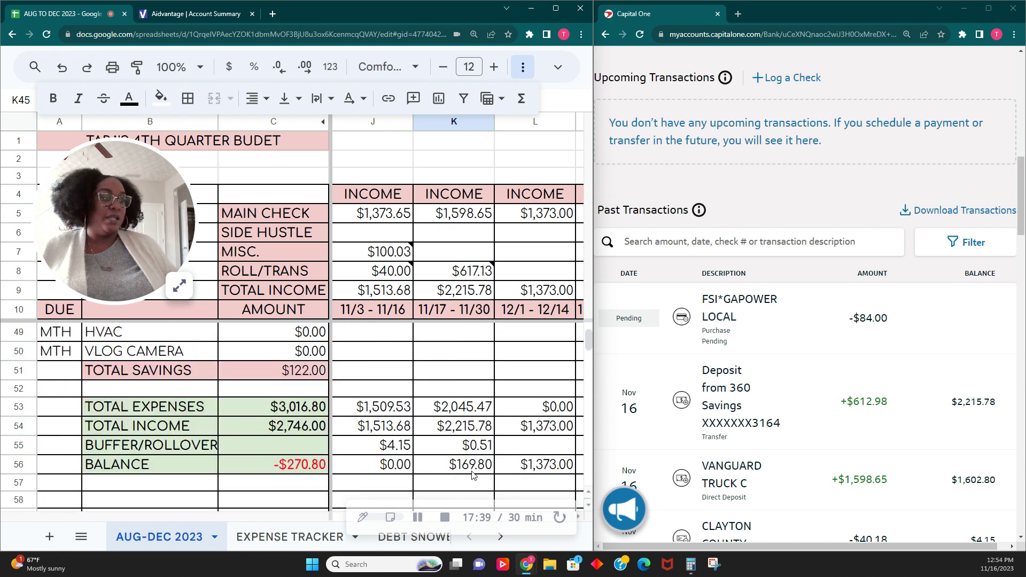
# Set the BUFFER/ROLLOVER amount in the 11/17 - 11/30 column to 0.
pyautogui.scroll(1, 473, 471)
pyautogui.click(473, 467)
pyautogui.write('0')
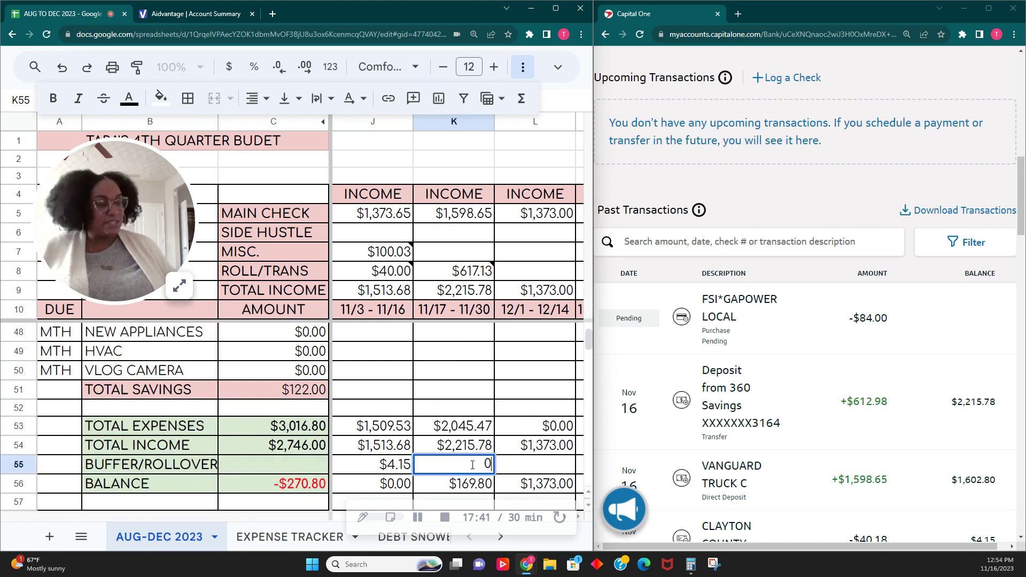
pyautogui.press('Tab')
# Choose the Major Keys account as the Capital One transfer's source and EMERGENCY FUND 3K as its destination.
pyautogui.scroll(4, 470, 465)
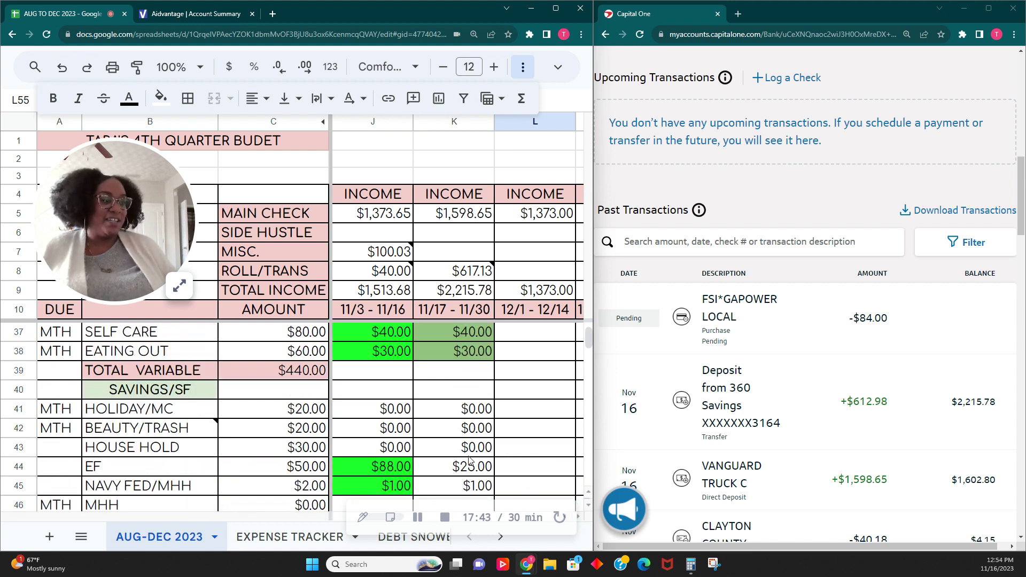
pyautogui.scroll(1, 469, 461)
pyautogui.scroll(-1, 468, 484)
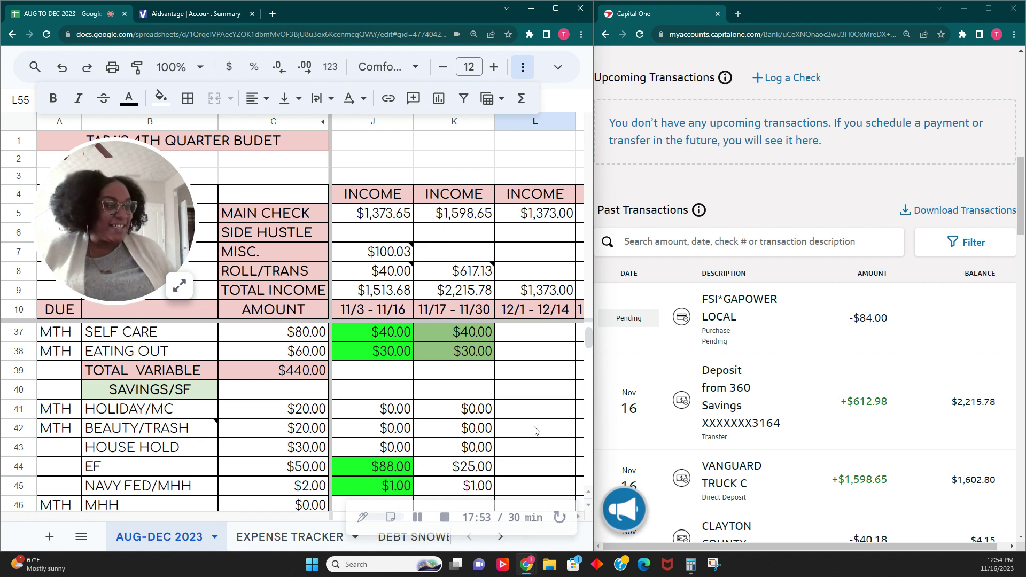
pyautogui.scroll(-1, 493, 454)
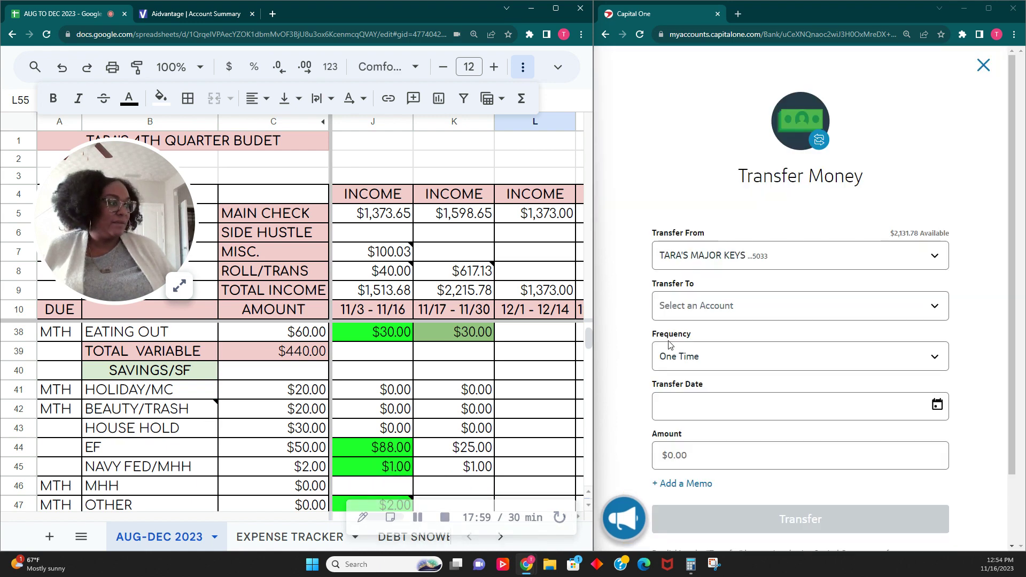
pyautogui.click(894, 256)
pyautogui.click(836, 269)
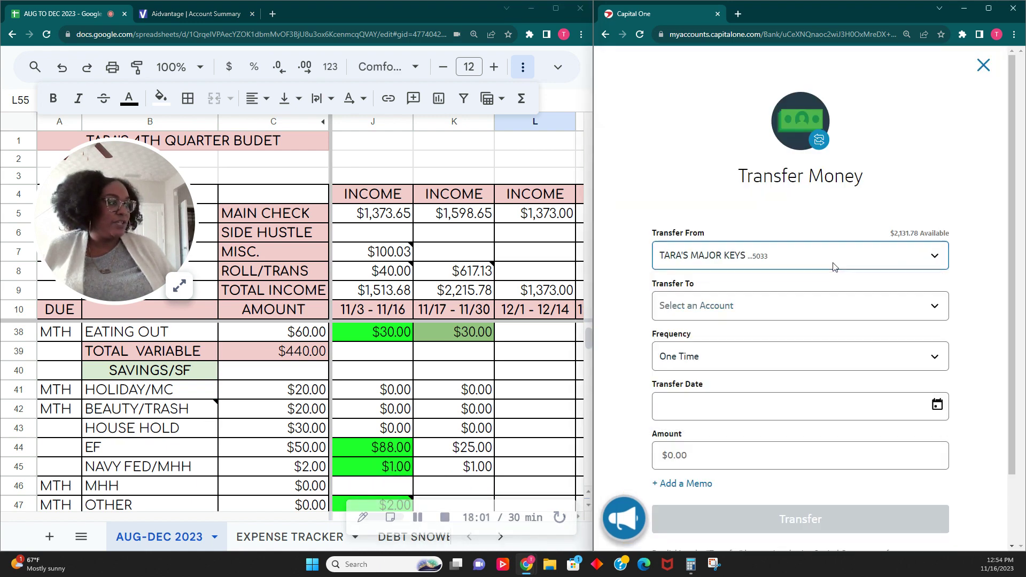
pyautogui.click(781, 311)
pyautogui.scroll(-2, 764, 390)
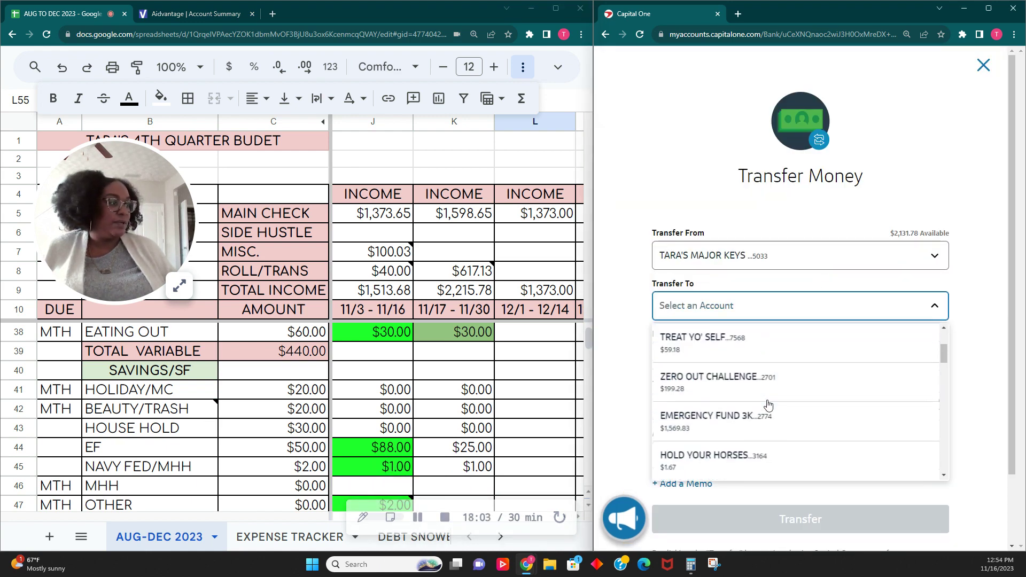
pyautogui.click(763, 409)
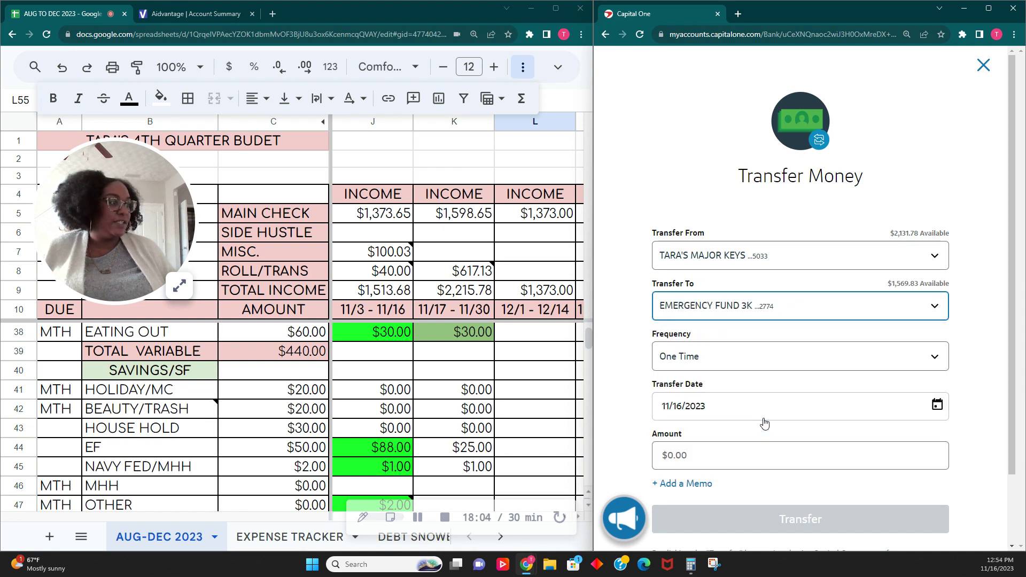
# Set the transfer amount to $25.00, add the memo EF and submit the transfer.
pyautogui.click(731, 453)
pyautogui.write('25.00')
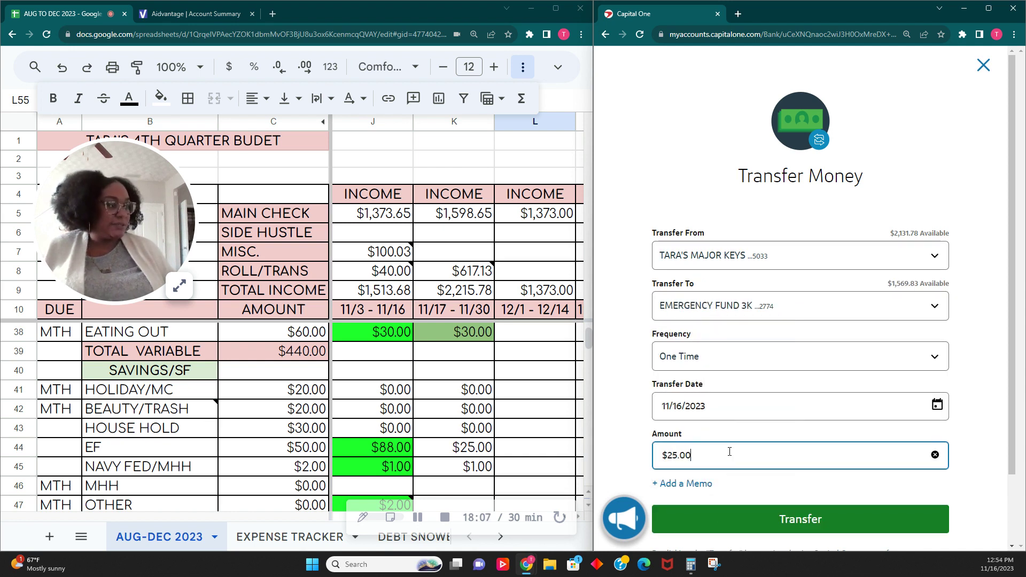
pyautogui.click(681, 483)
pyautogui.click(688, 504)
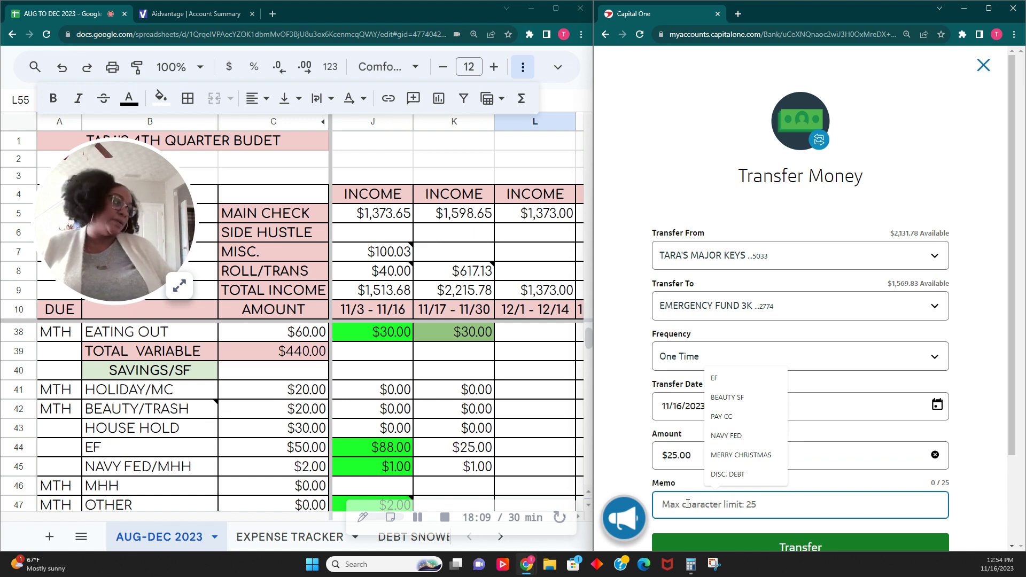
pyautogui.click(717, 378)
pyautogui.scroll(-2, 832, 472)
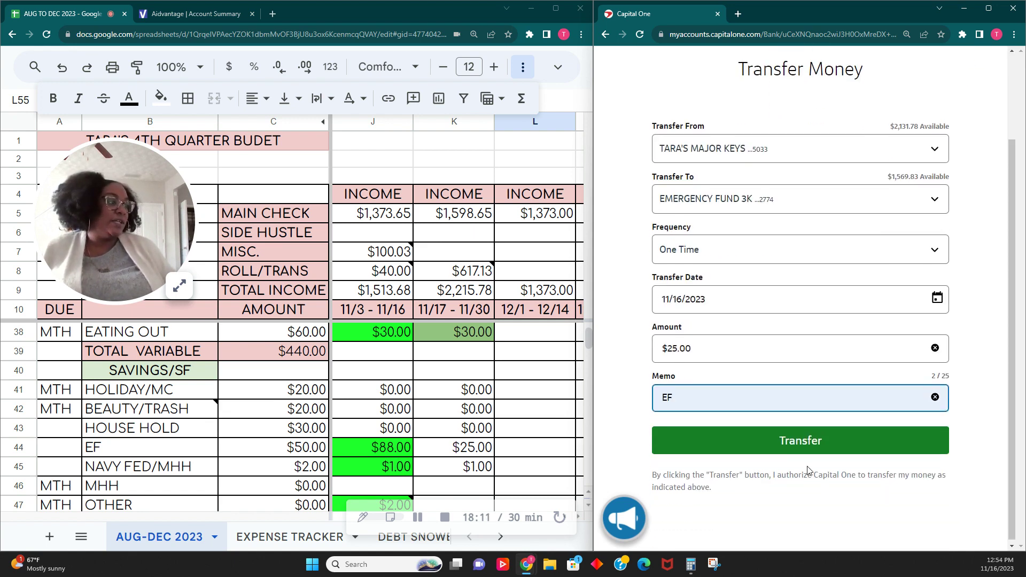
pyautogui.click(791, 452)
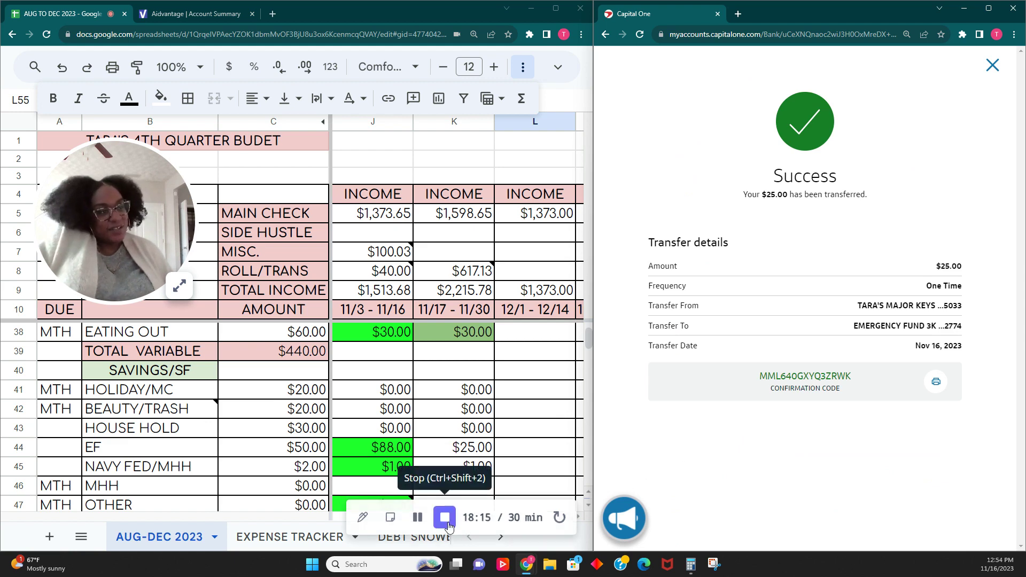
# Fill the EF amount in the 11/17 - 11/30 column with bright green.
pyautogui.scroll(-1, 460, 454)
pyautogui.click(466, 395)
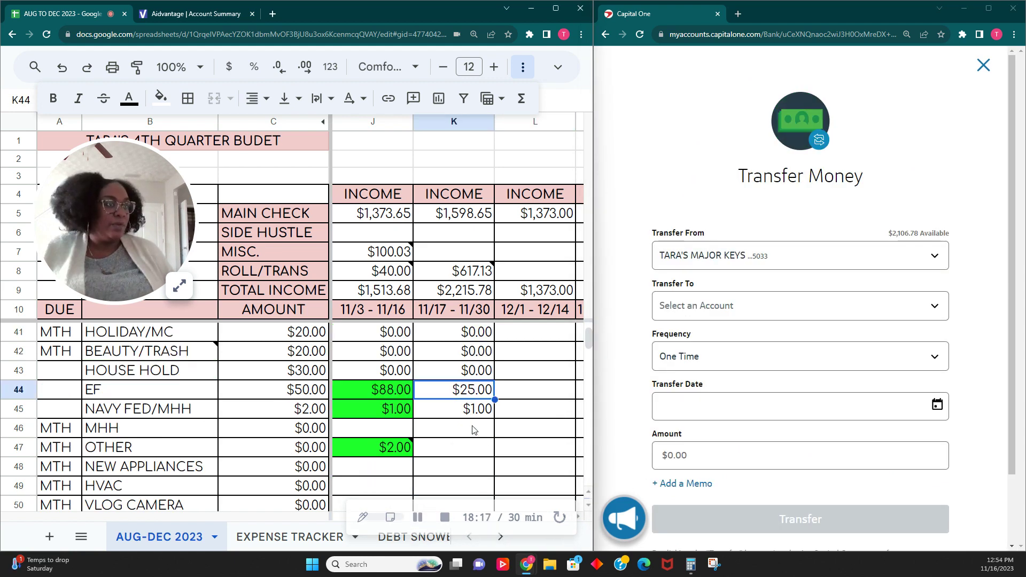
pyautogui.click(161, 100)
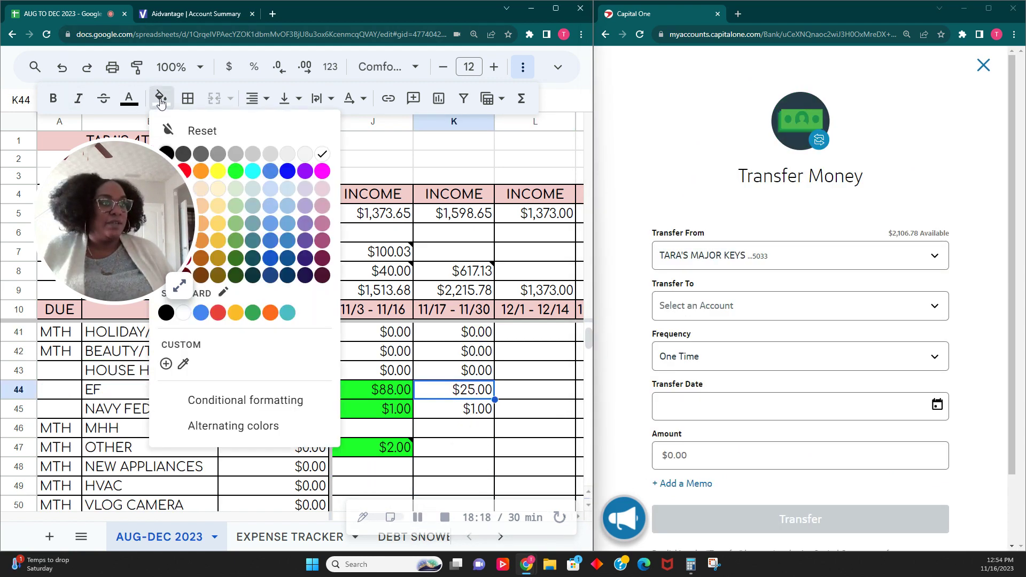
pyautogui.click(235, 171)
# Fill the NAVY FED/MHH amount in the 11/17 - 11/30 column with light orange 3.
pyautogui.click(442, 418)
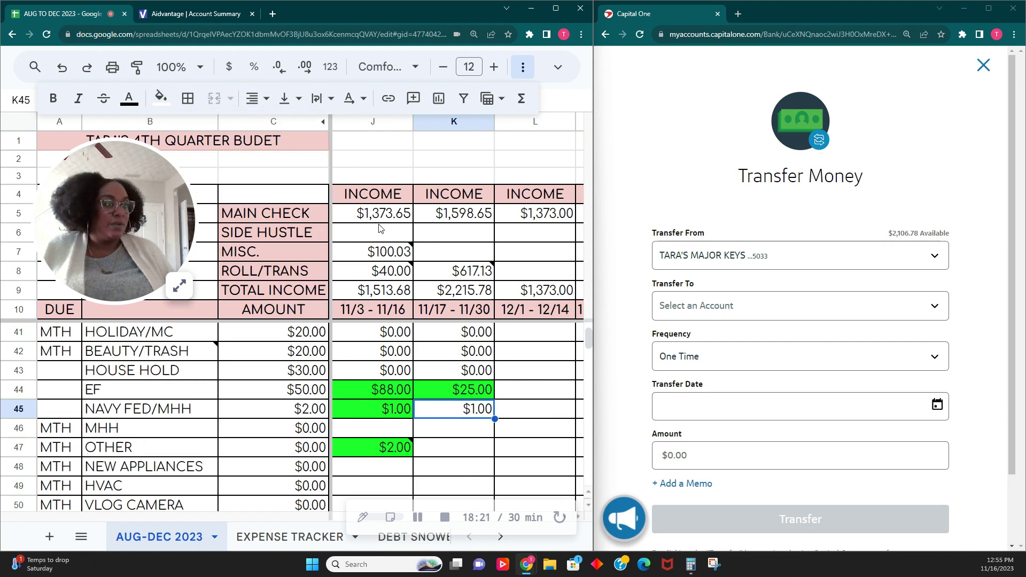
pyautogui.click(161, 99)
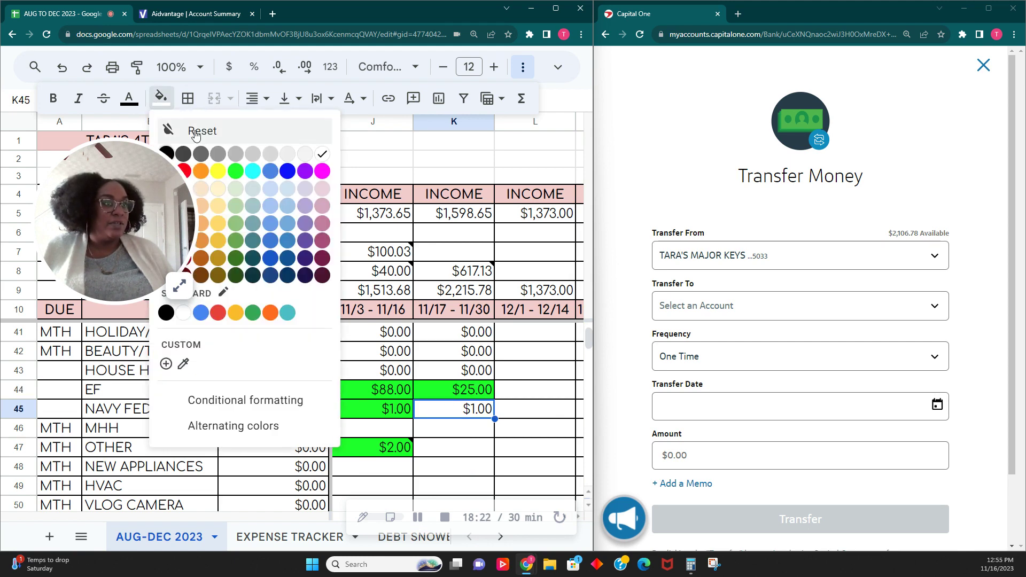
pyautogui.click(201, 190)
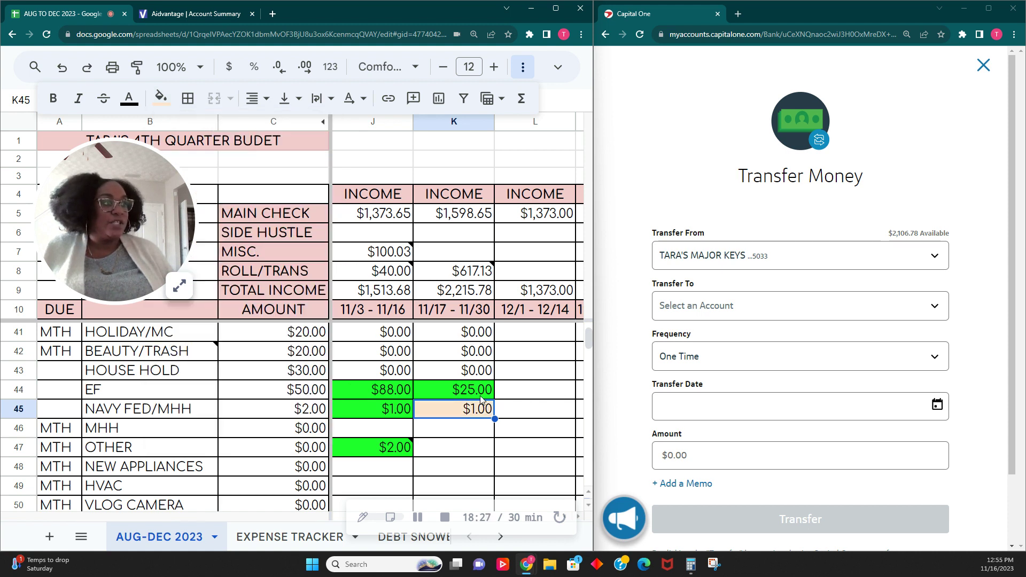
# Submit a one-time $1.00 transfer to the NAVY FEDERAL CREDIT UNION account with the memo NAVY FED.
pyautogui.click(932, 305)
pyautogui.scroll(-3, 855, 411)
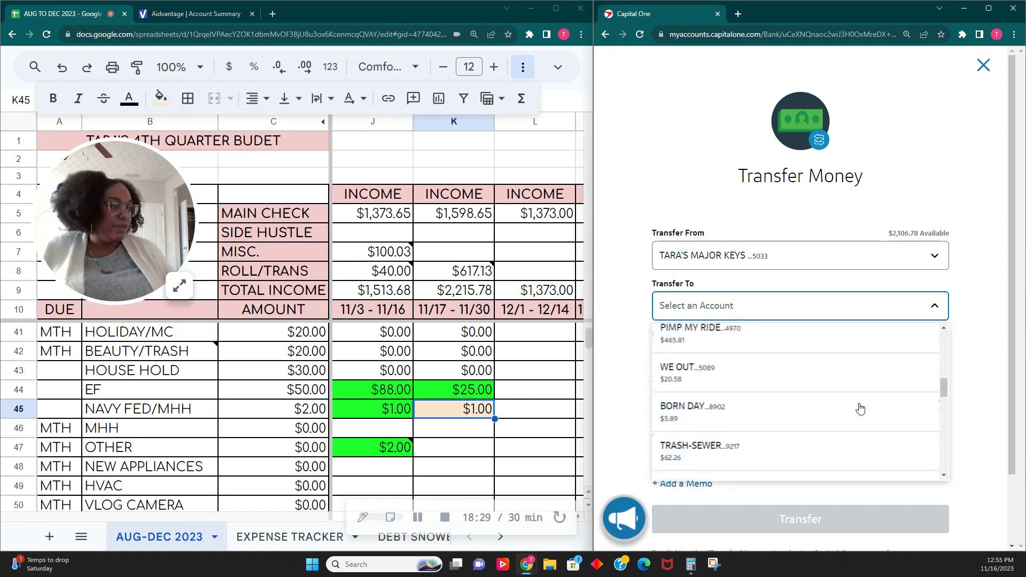
pyautogui.scroll(-6, 860, 409)
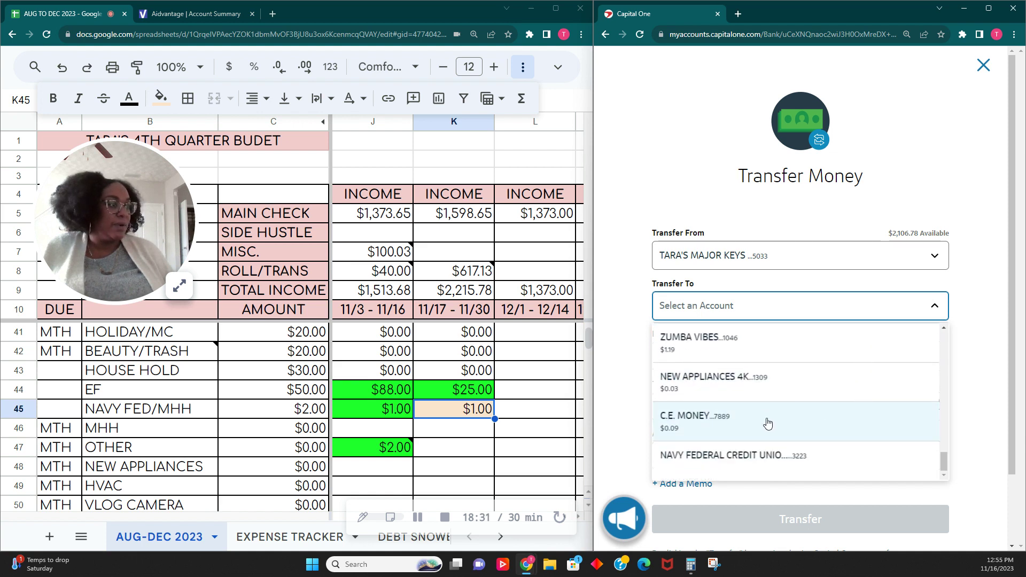
pyautogui.click(768, 457)
pyautogui.click(740, 455)
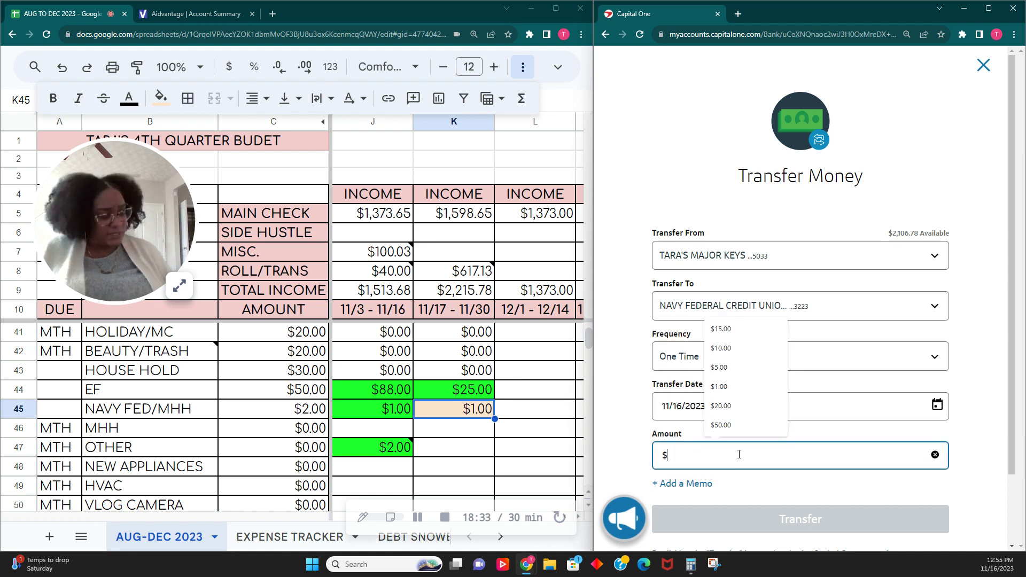
pyautogui.write('1.00')
pyautogui.click(689, 484)
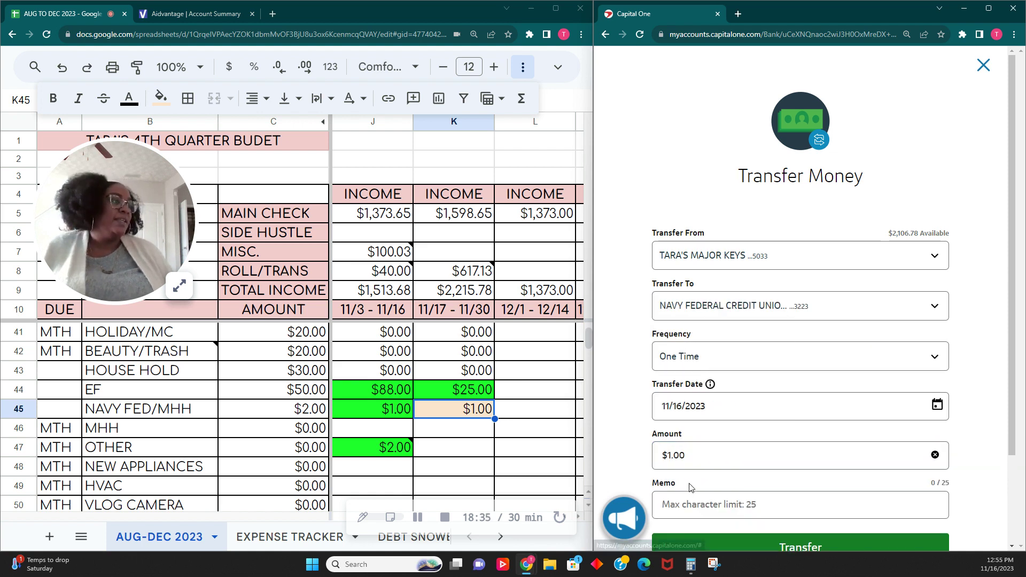
pyautogui.click(732, 505)
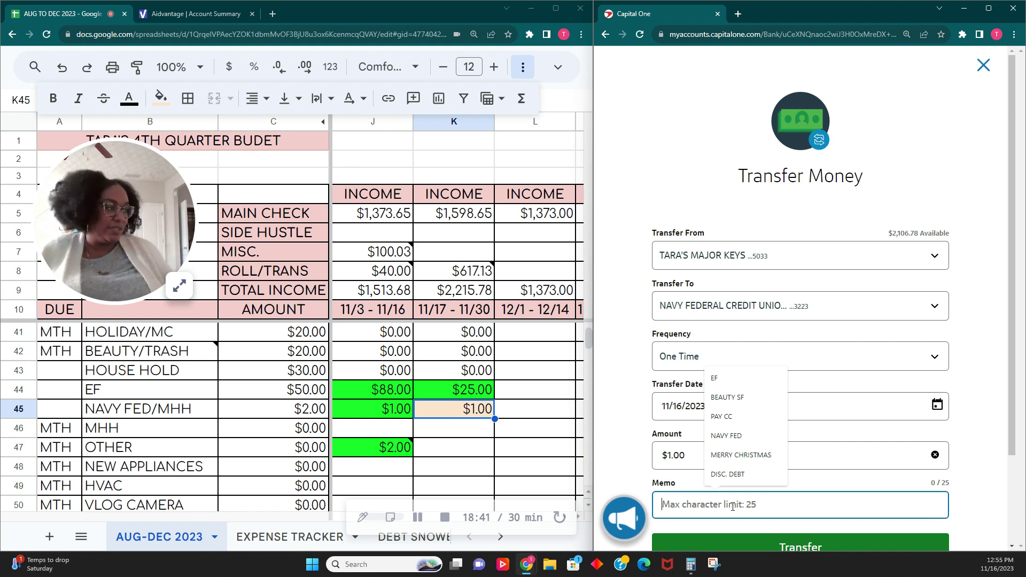
pyautogui.click(726, 436)
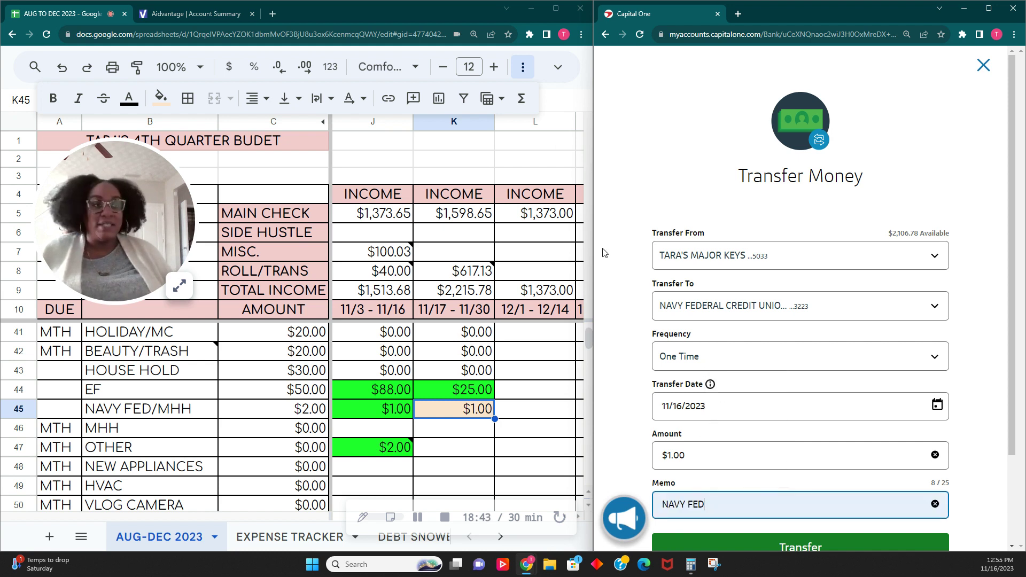
pyautogui.click(852, 541)
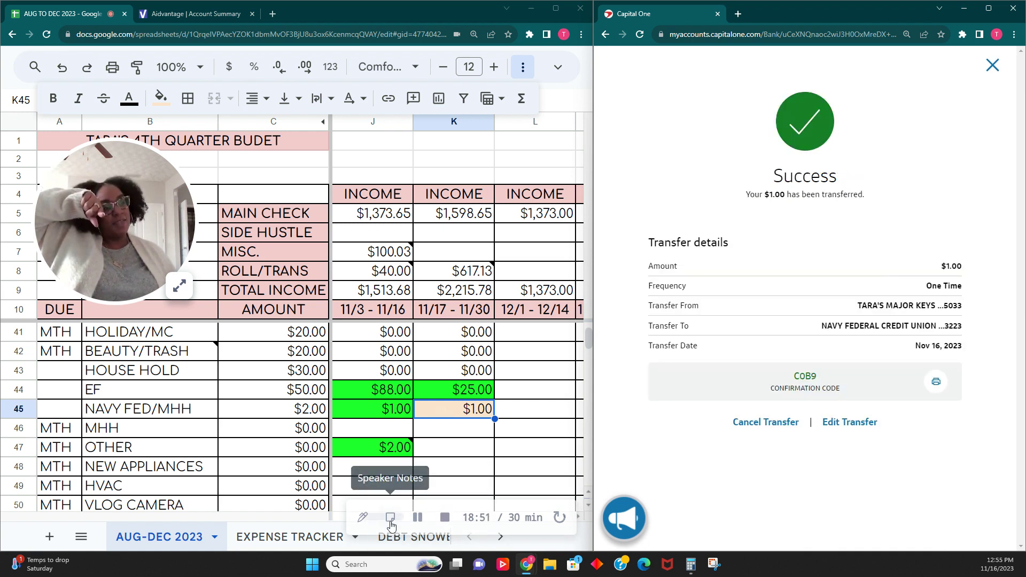
pyautogui.click(417, 518)
pyautogui.click(417, 518)
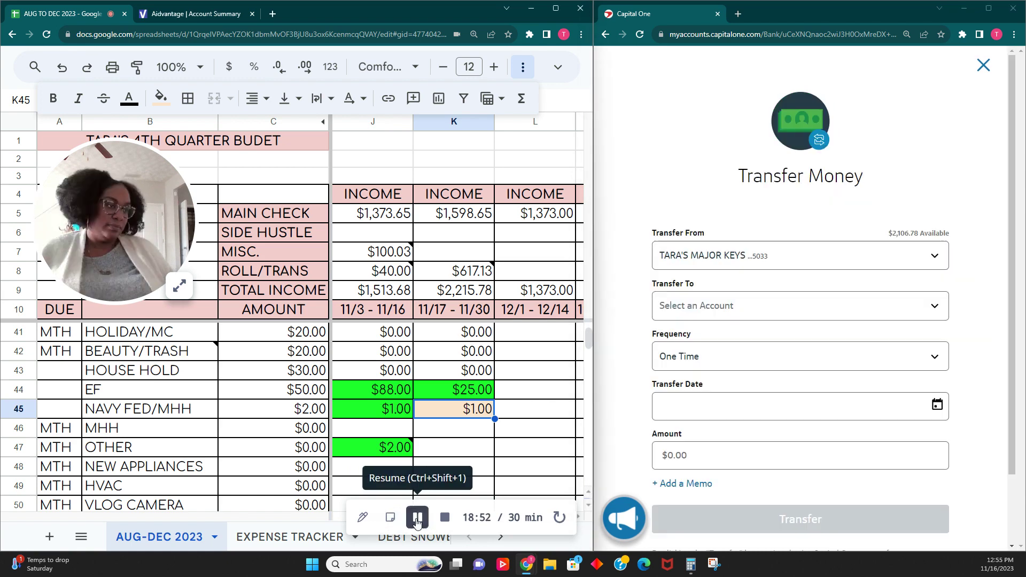
# Check the 11/17 - 11/30 balance and set the GROCERIES amount in that column to the formula =90+60.
pyautogui.scroll(-2, 457, 459)
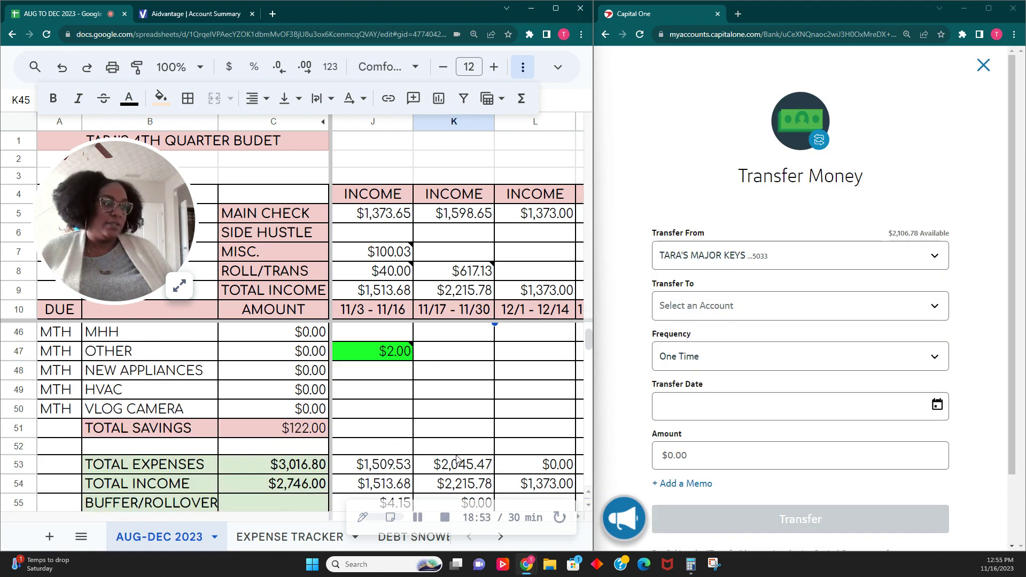
pyautogui.scroll(-1, 457, 459)
pyautogui.click(477, 471)
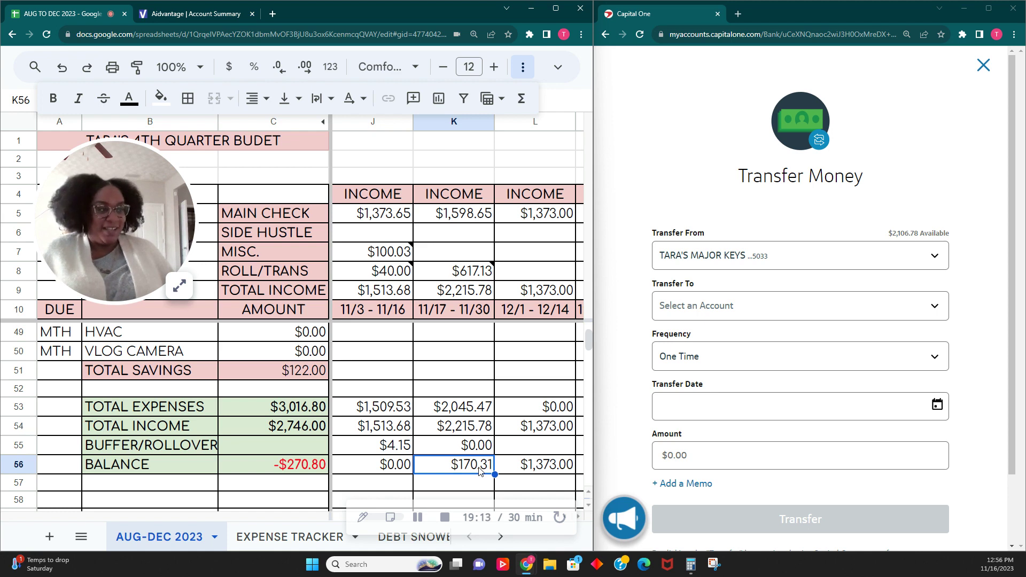
pyautogui.scroll(4, 479, 471)
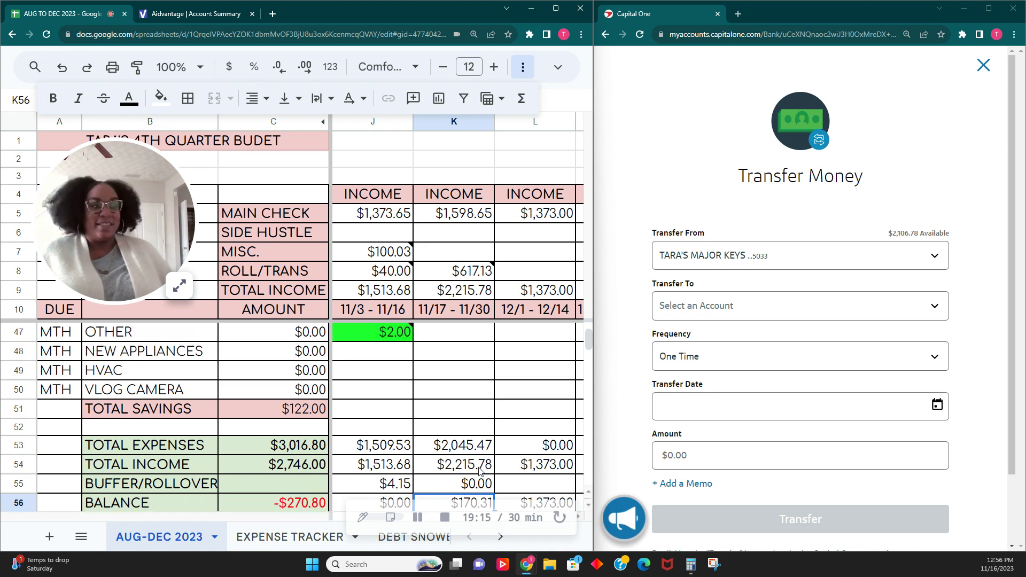
pyautogui.scroll(6, 480, 471)
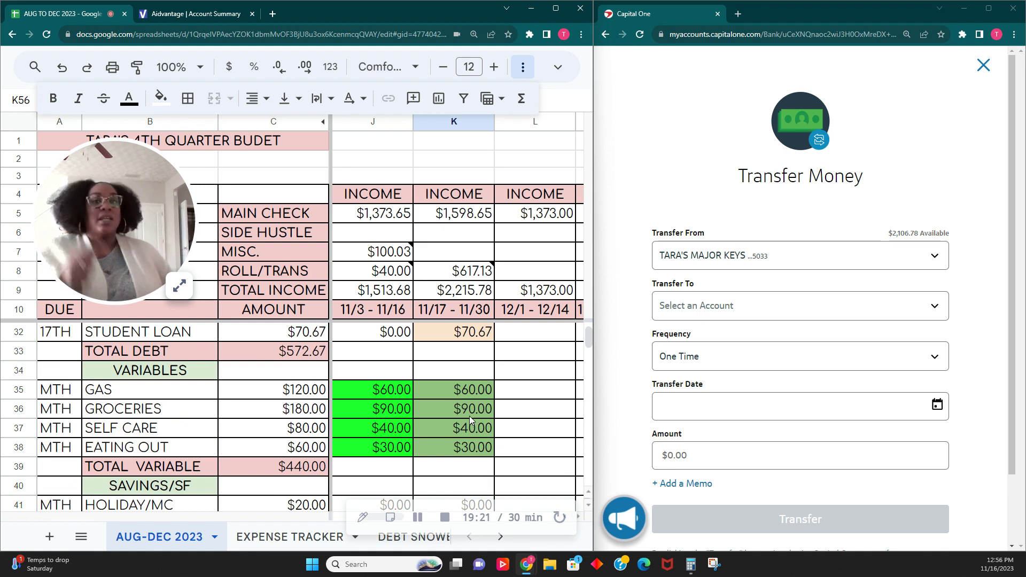
pyautogui.click(470, 416)
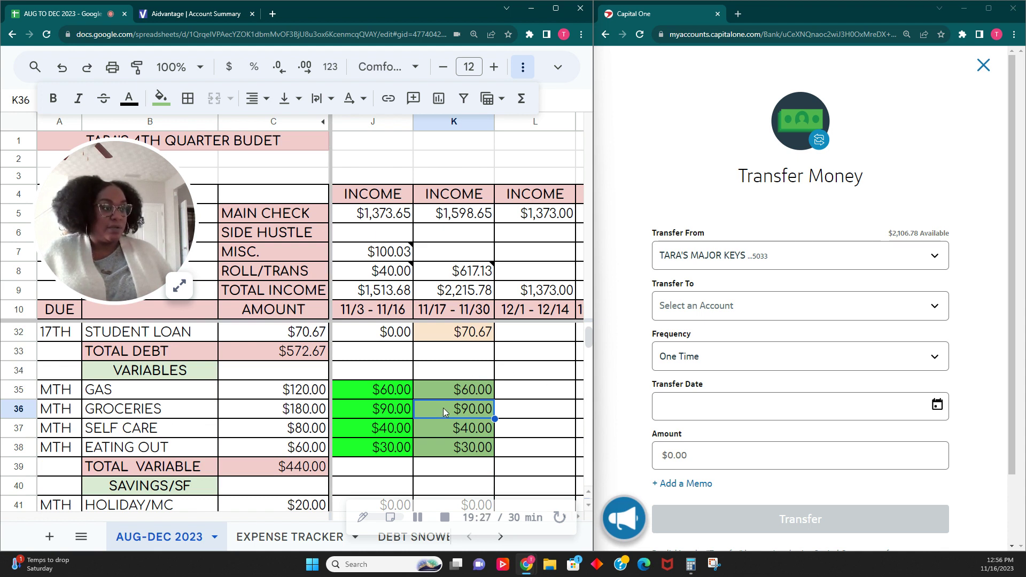
pyautogui.doubleClick(444, 410)
pyautogui.click(472, 410)
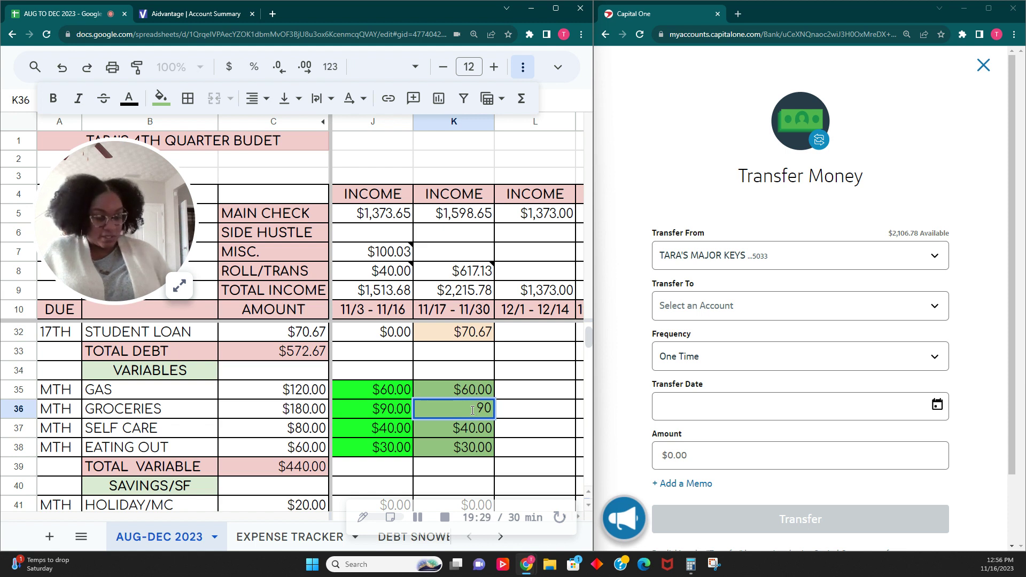
pyautogui.write('=')
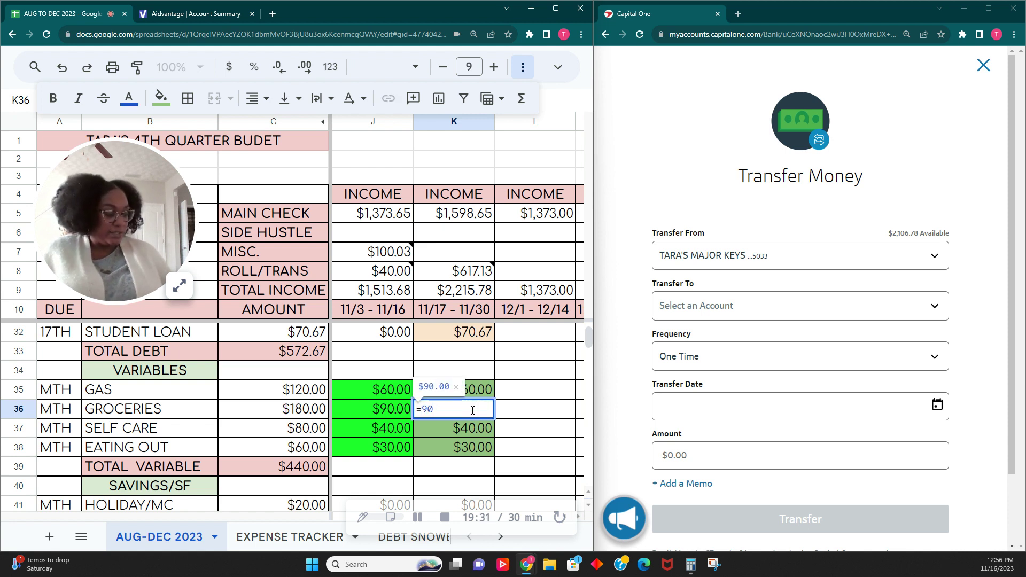
pyautogui.write('+60')
pyautogui.press('Tab')
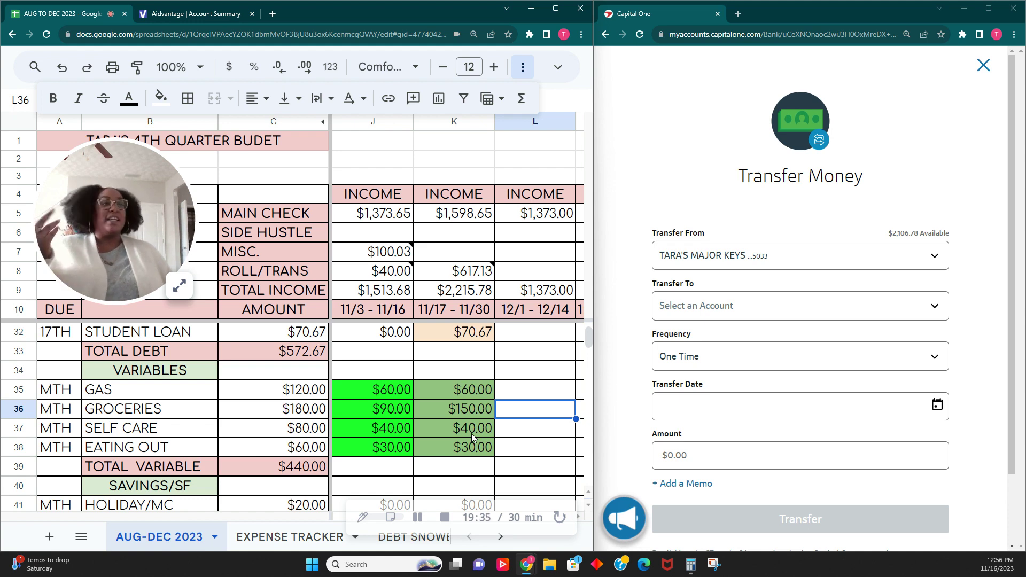
pyautogui.scroll(-5, 472, 434)
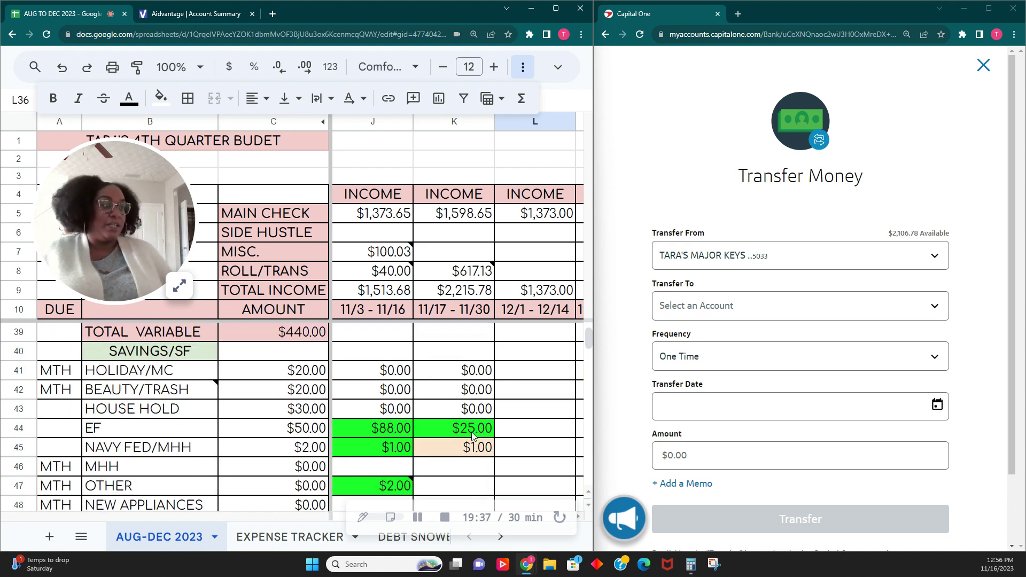
pyautogui.scroll(-2, 472, 435)
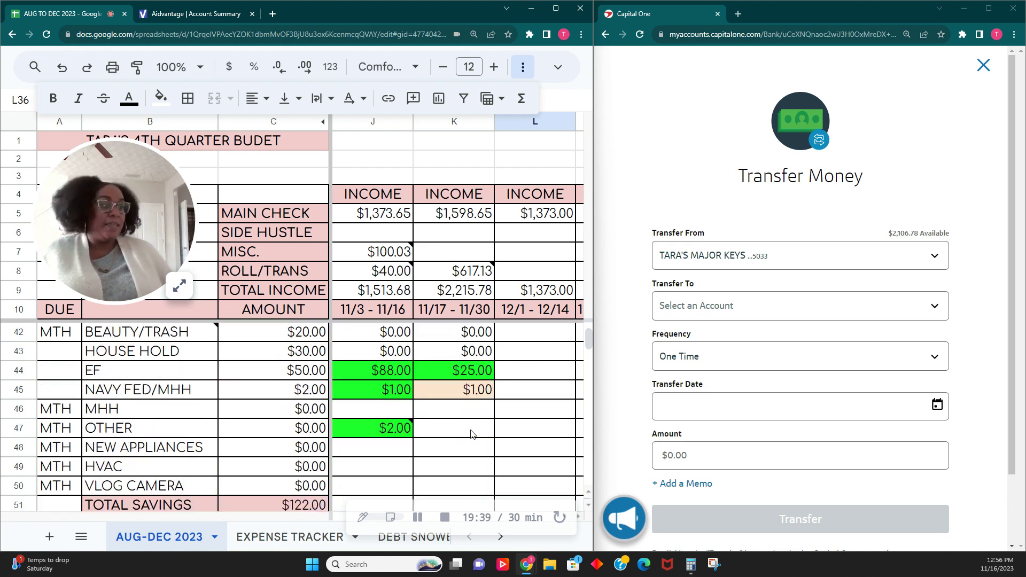
pyautogui.scroll(5, 471, 434)
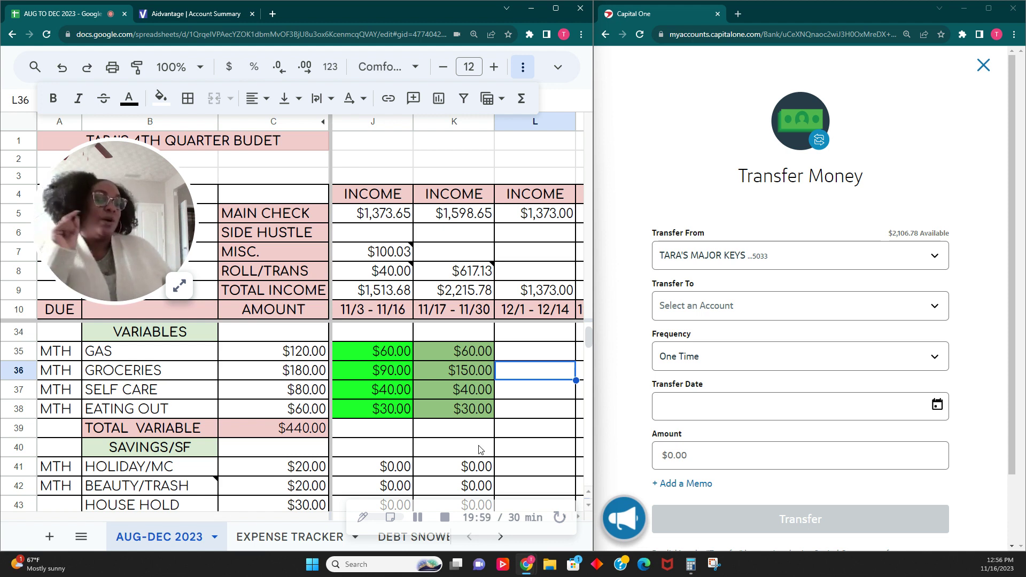
# Set the HOLIDAY/MC amount in the 11/17 - 11/30 column to 10.00.
pyautogui.scroll(-1, 480, 450)
pyautogui.scroll(-2, 480, 450)
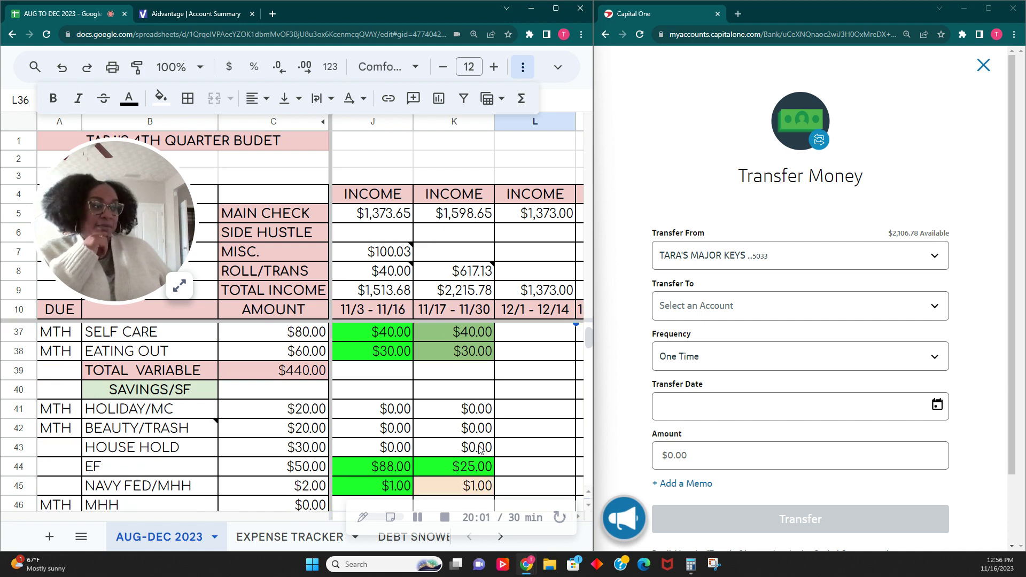
pyautogui.scroll(-1, 480, 450)
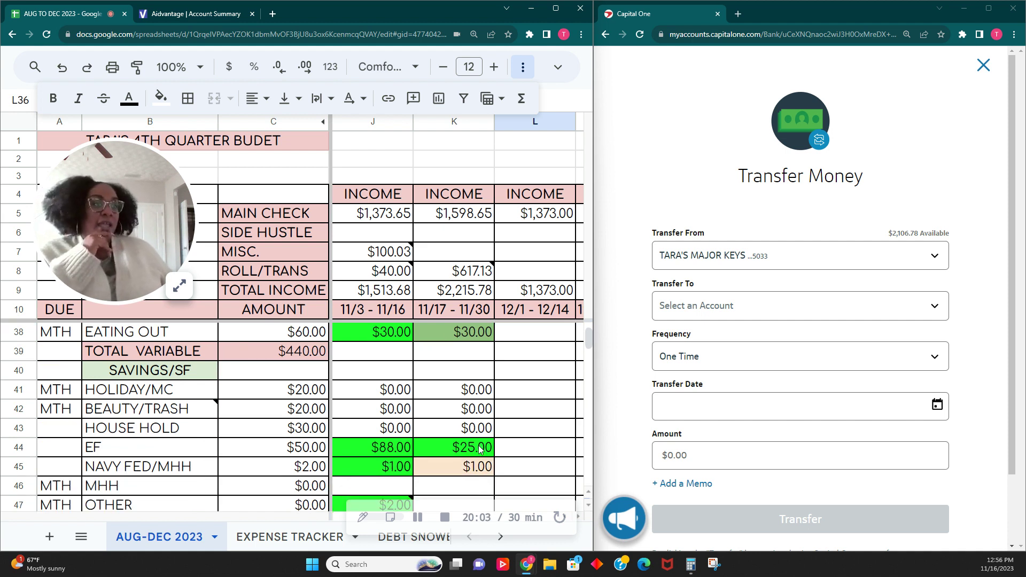
pyautogui.scroll(-1, 480, 450)
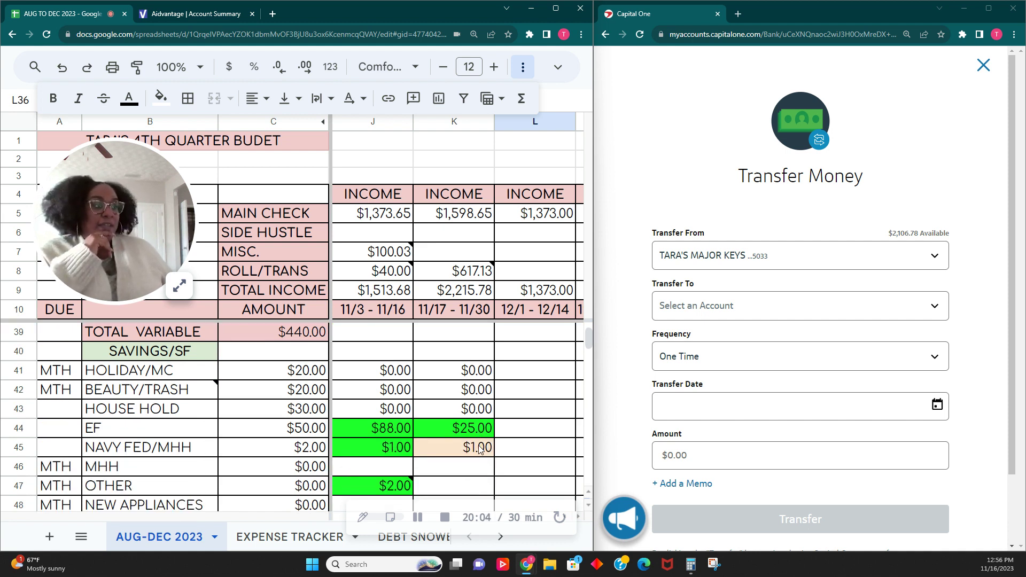
pyautogui.click(478, 369)
pyautogui.write('10.00')
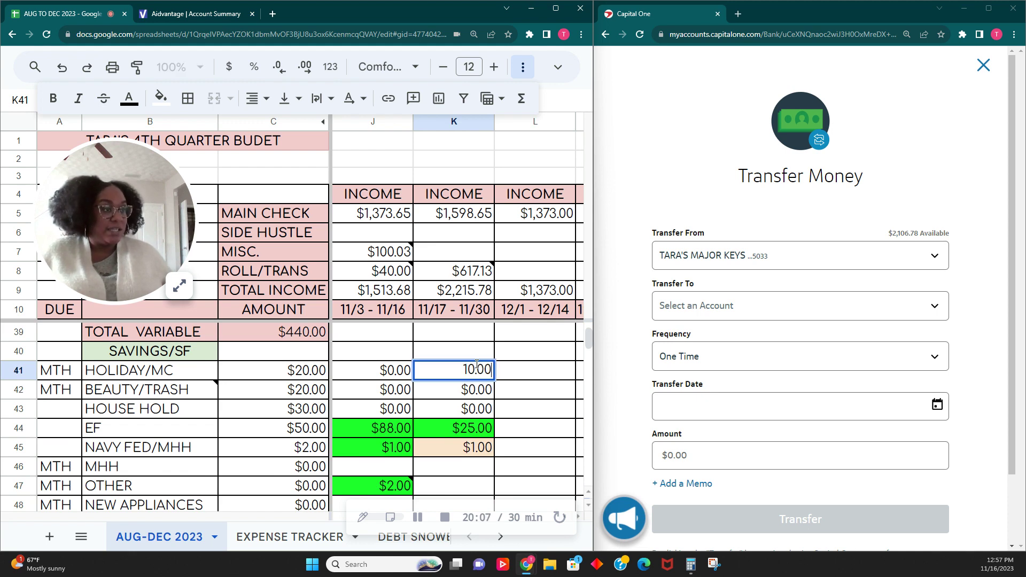
pyautogui.press('Return')
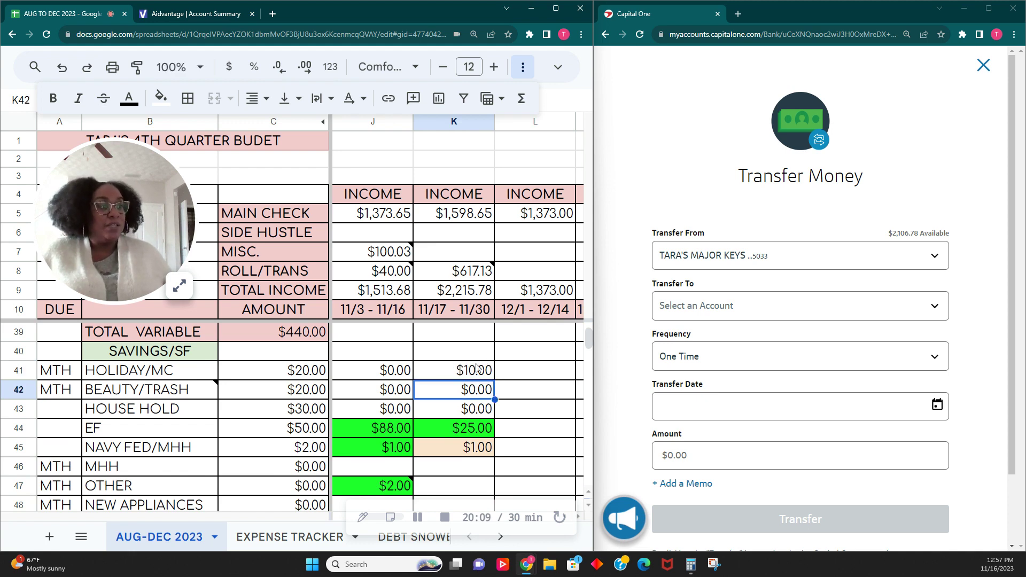
# Check the expense totals and set the BEAUTY/TRASH amount in the 11/17 - 11/30 column to 15.00.
pyautogui.scroll(-6, 477, 369)
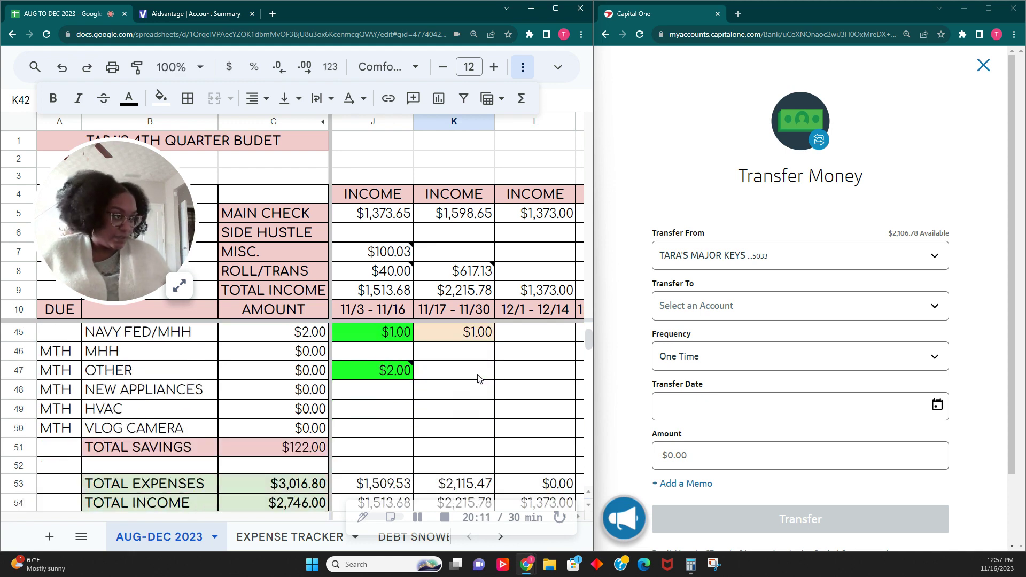
pyautogui.scroll(2, 479, 379)
pyautogui.scroll(4, 478, 377)
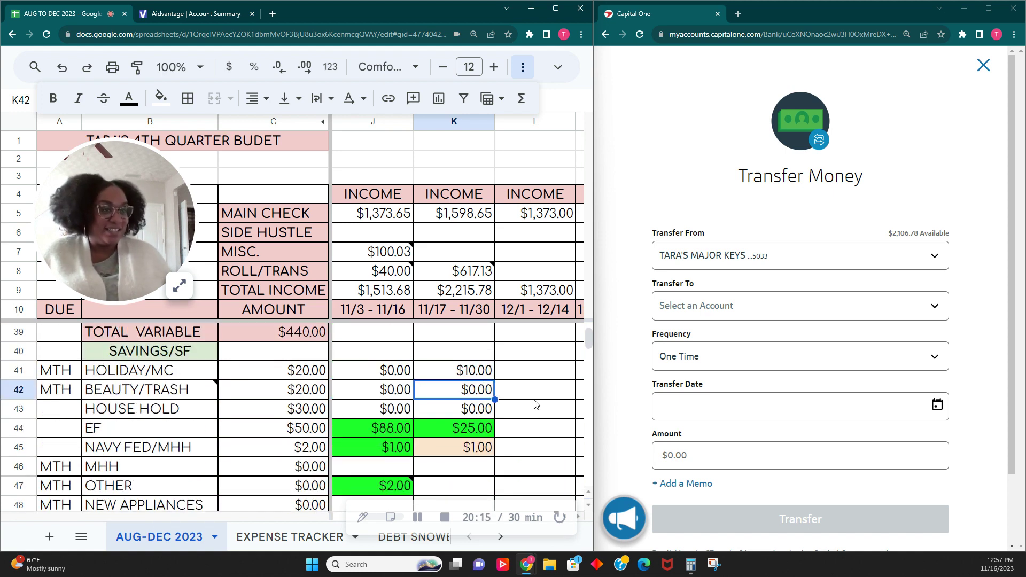
pyautogui.write('15.00')
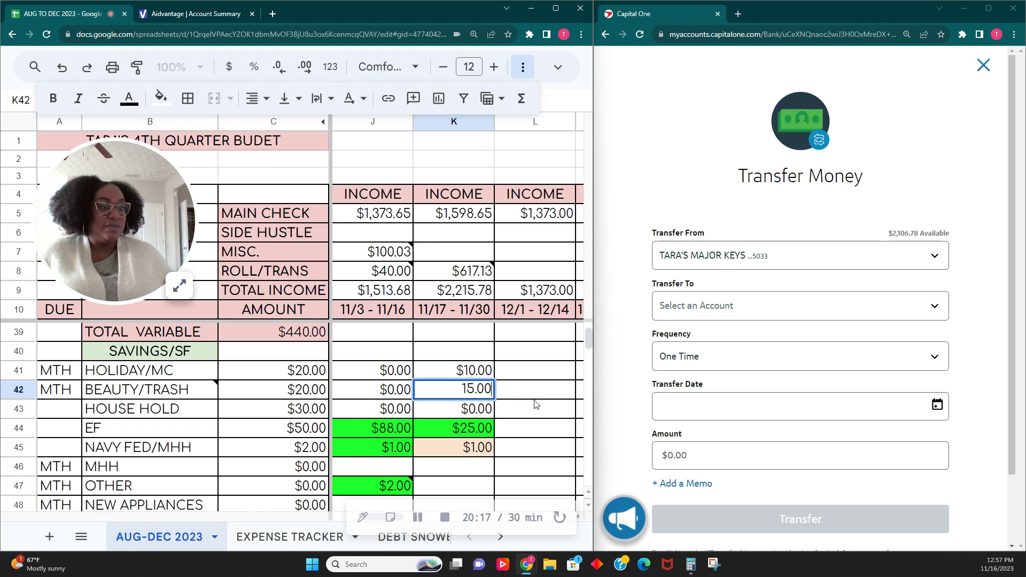
pyautogui.press('Return')
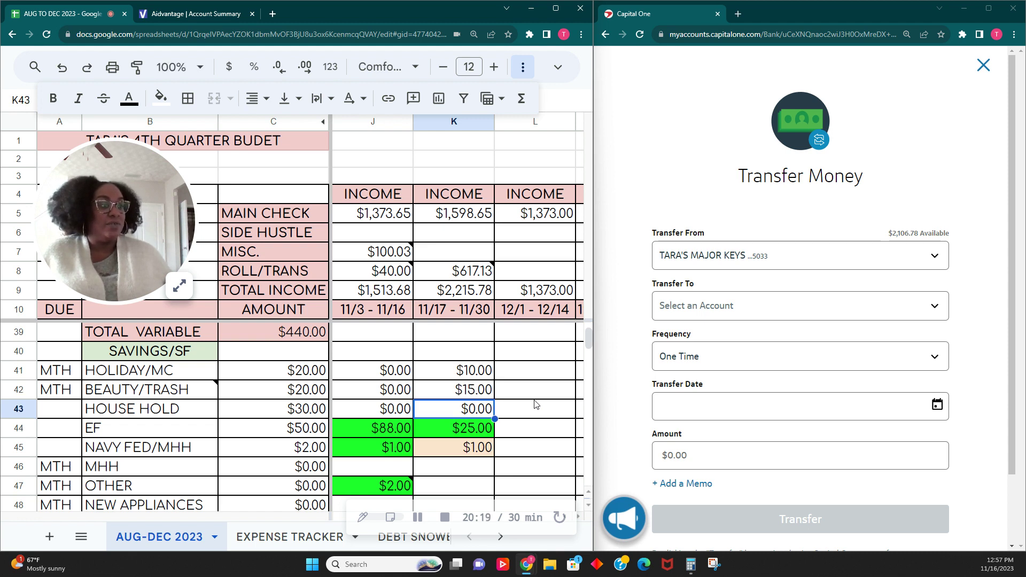
# Set the HOUSE HOLD amount in the 11/17 - 11/30 column to 30.00 and check that column's balance.
pyautogui.write('30.00')
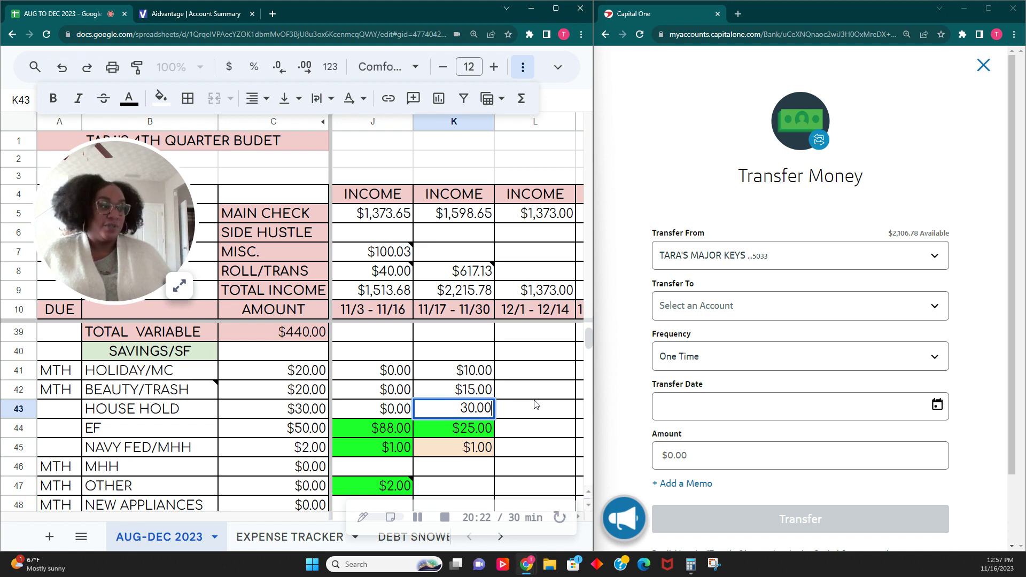
pyautogui.click(535, 402)
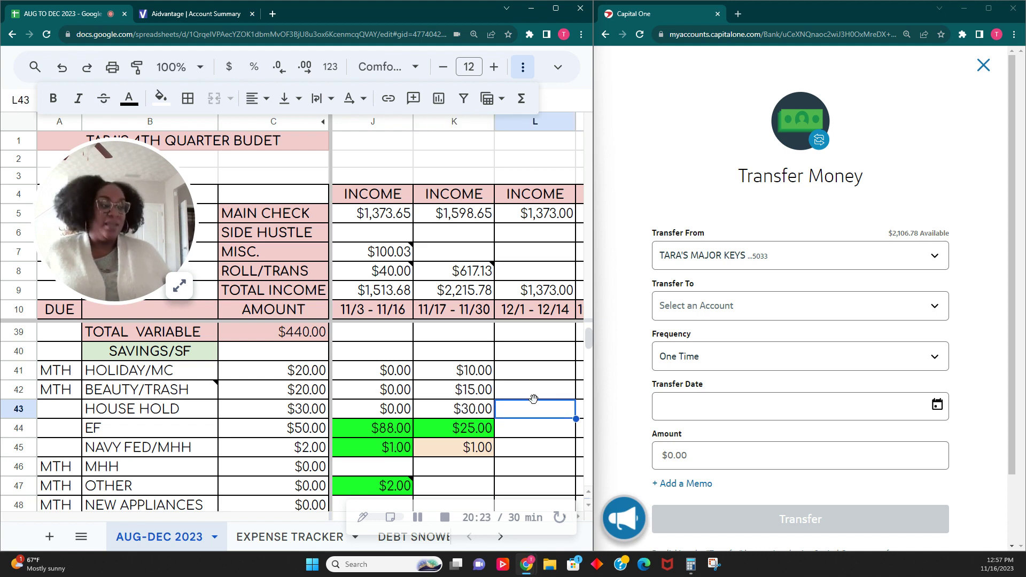
pyautogui.scroll(-4, 529, 406)
pyautogui.scroll(1, 503, 420)
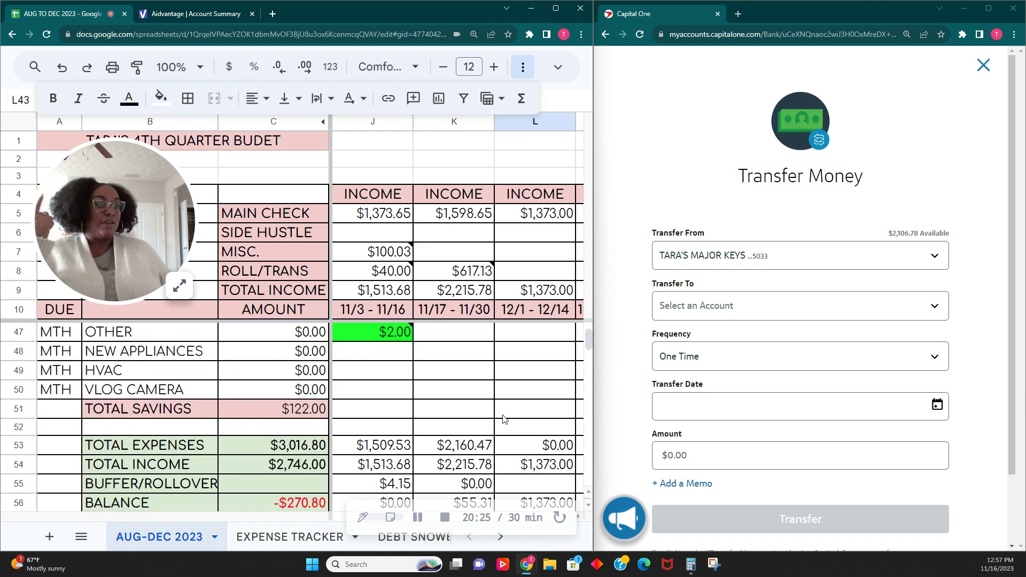
pyautogui.scroll(1, 503, 419)
pyautogui.scroll(3, 497, 414)
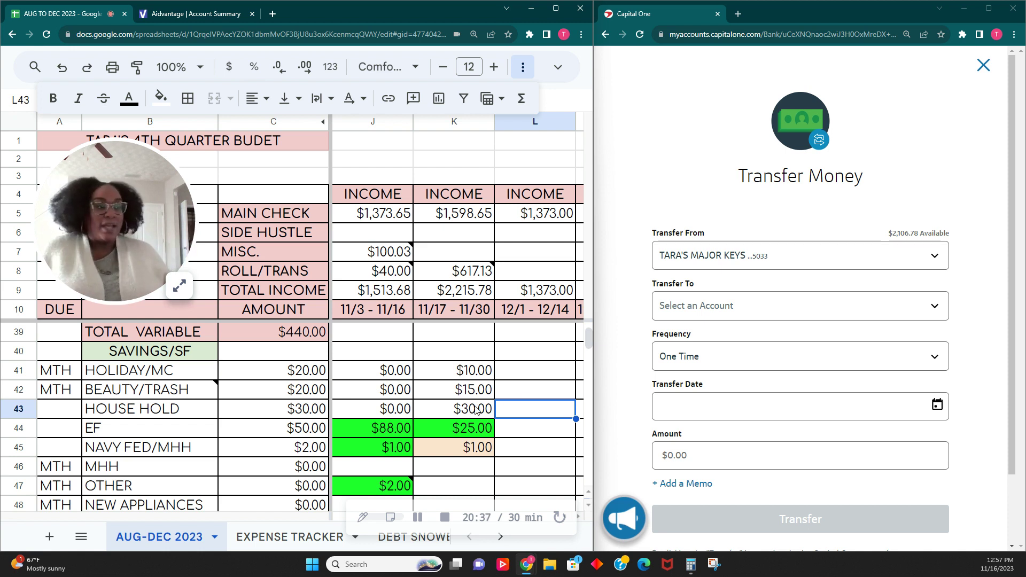
# Submit a one-time $10.00 transfer from TARA'S MAJOR KEYS to the MERRY CHRISTMAS account with the memo MERRY CHRISTMAS.
pyautogui.click(471, 376)
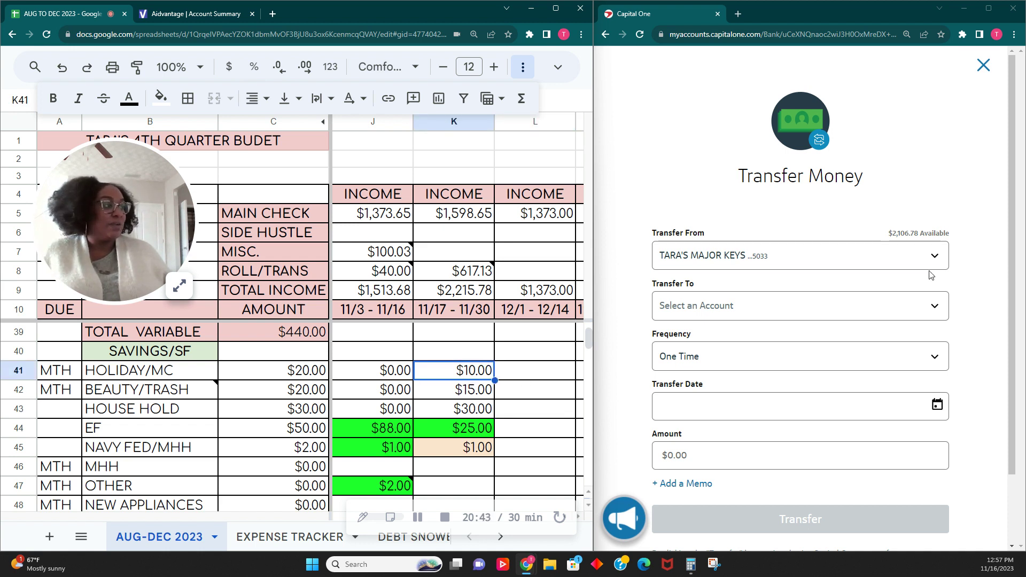
pyautogui.click(932, 305)
pyautogui.scroll(-3, 842, 374)
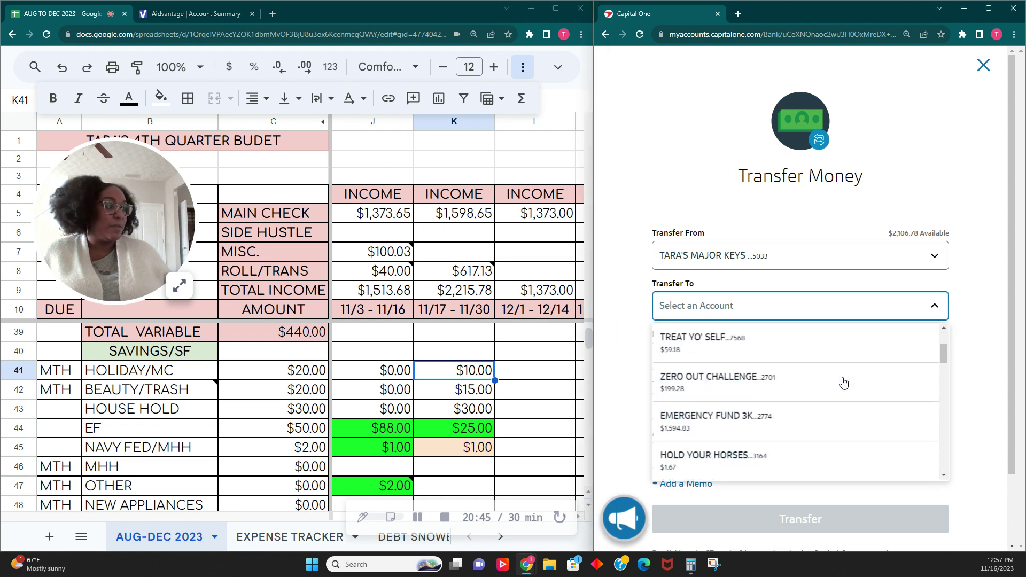
pyautogui.scroll(-5, 843, 383)
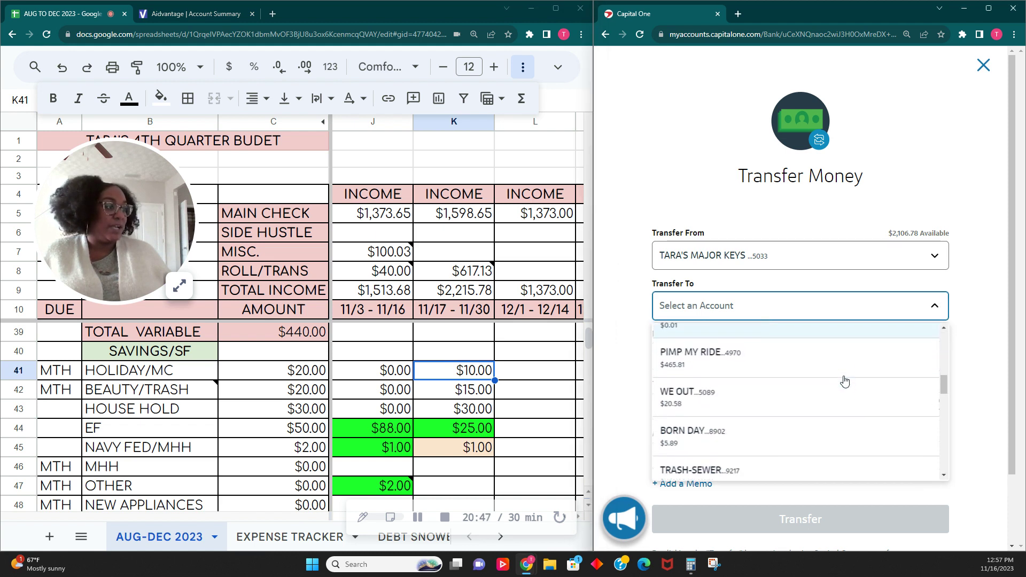
pyautogui.scroll(-3, 845, 382)
pyautogui.click(844, 383)
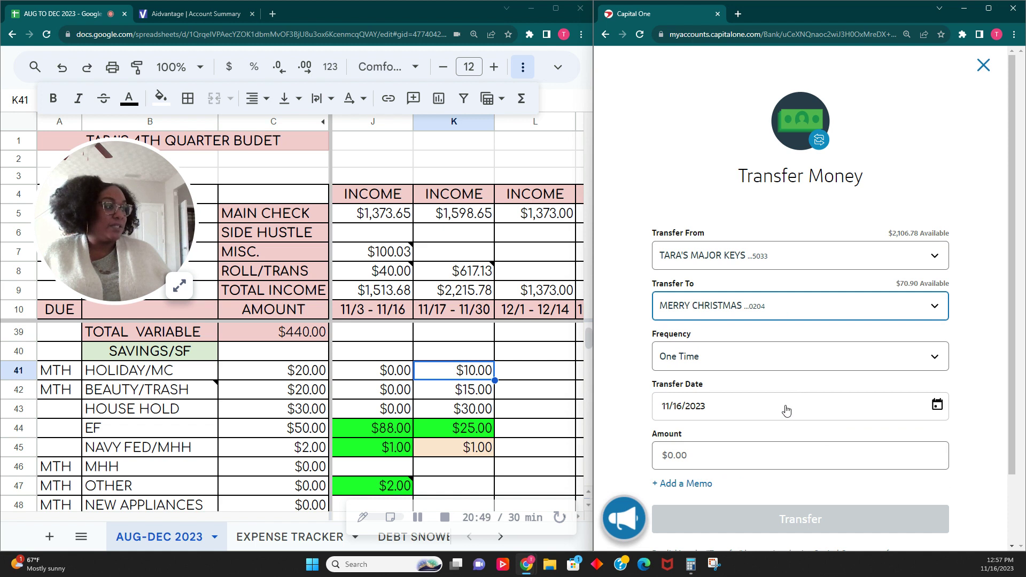
pyautogui.click(746, 454)
pyautogui.write('10.00')
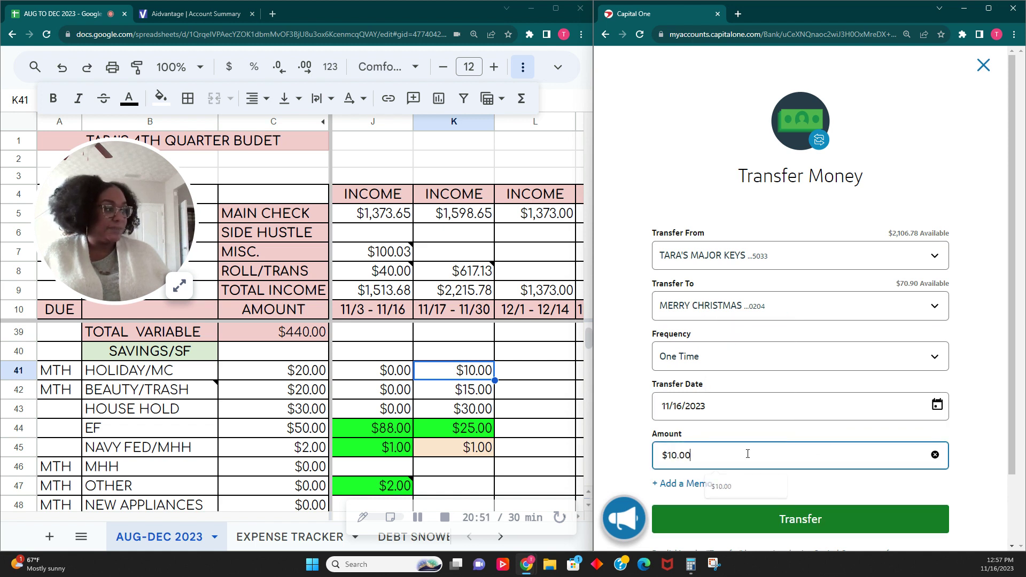
pyautogui.click(687, 484)
pyautogui.click(695, 505)
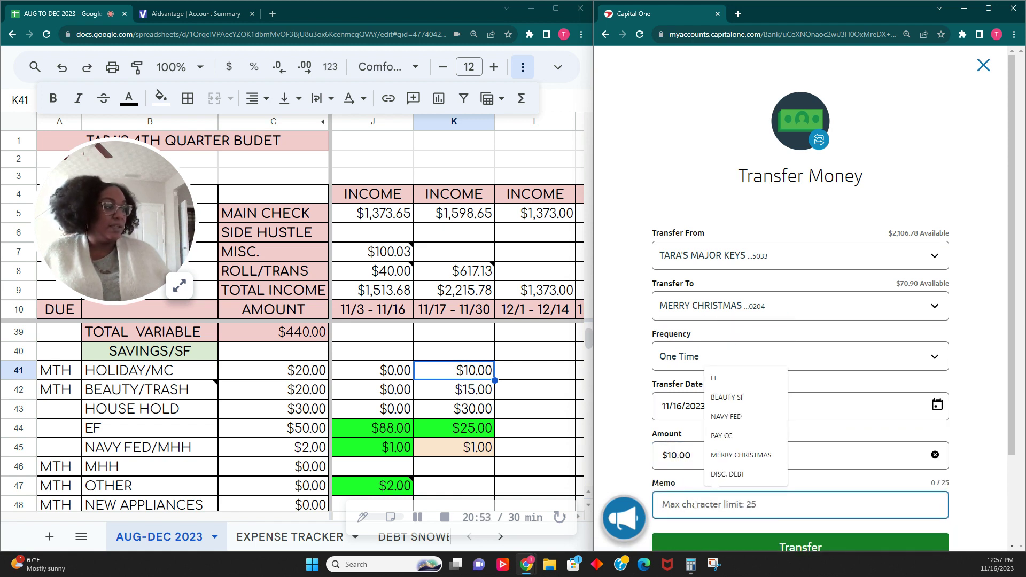
pyautogui.click(742, 455)
pyautogui.click(775, 543)
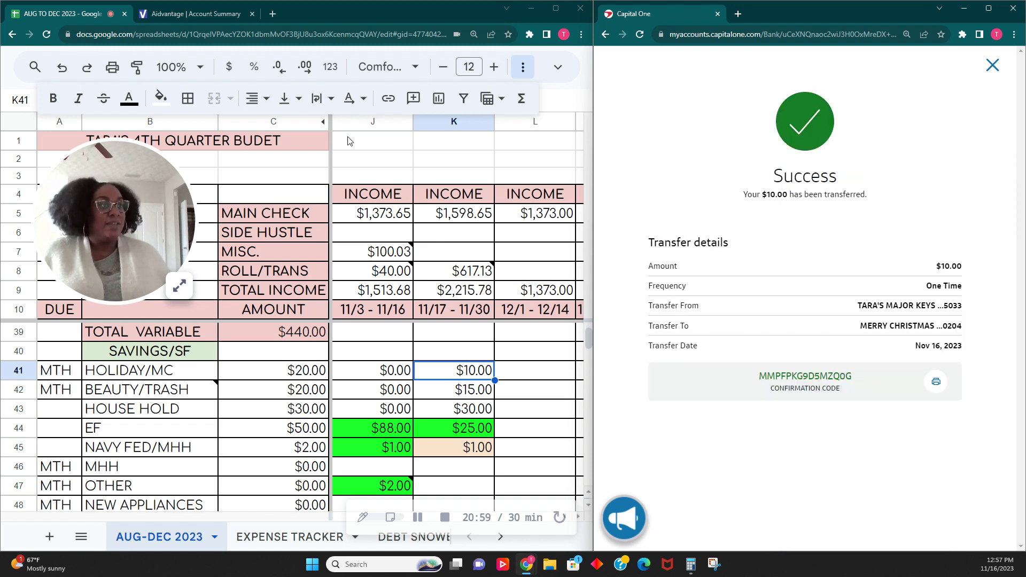
# Fill the HOLIDAY/MC amount in the 11/17 - 11/30 column with bright green.
pyautogui.click(160, 97)
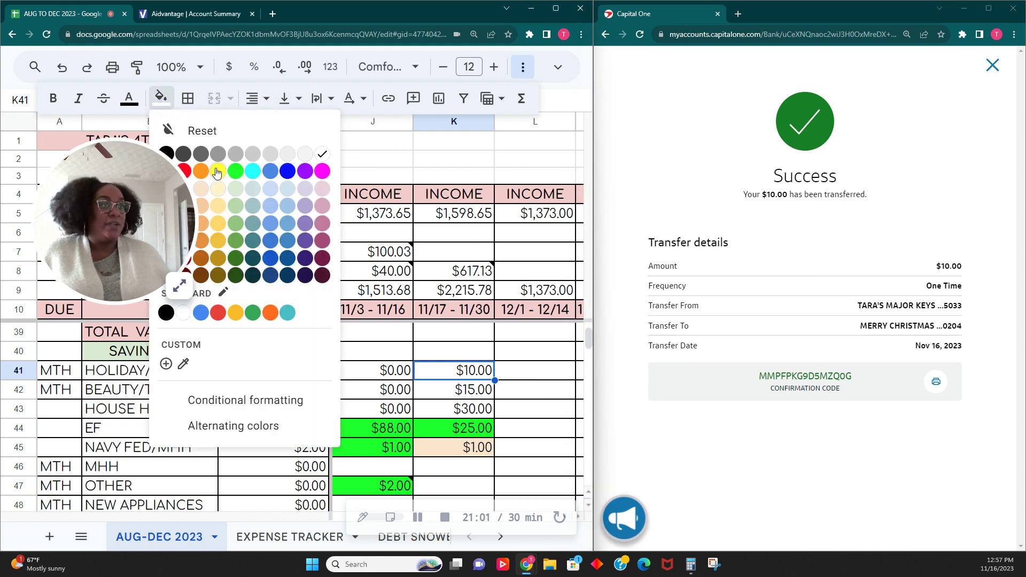
pyautogui.click(235, 171)
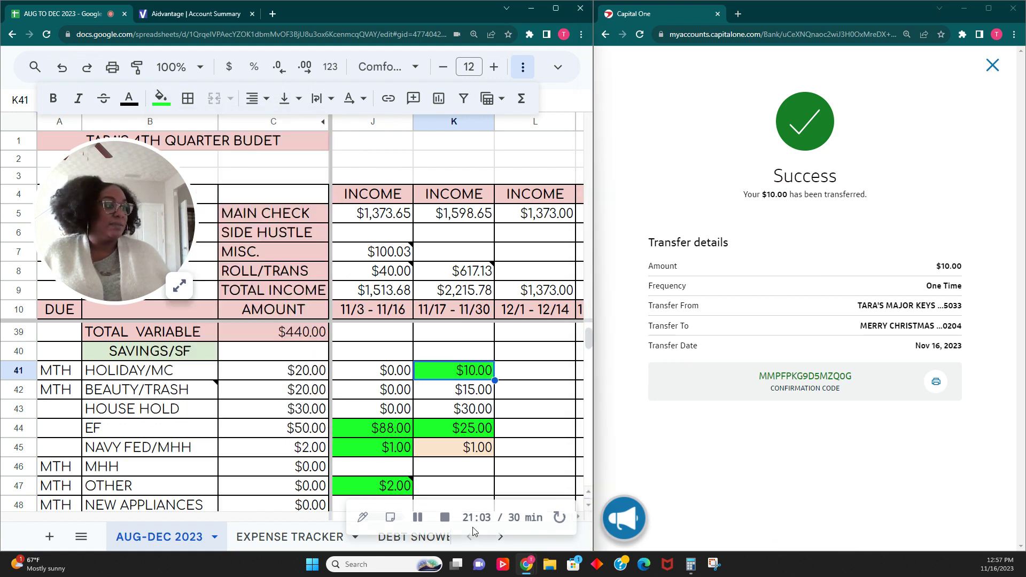
pyautogui.click(418, 518)
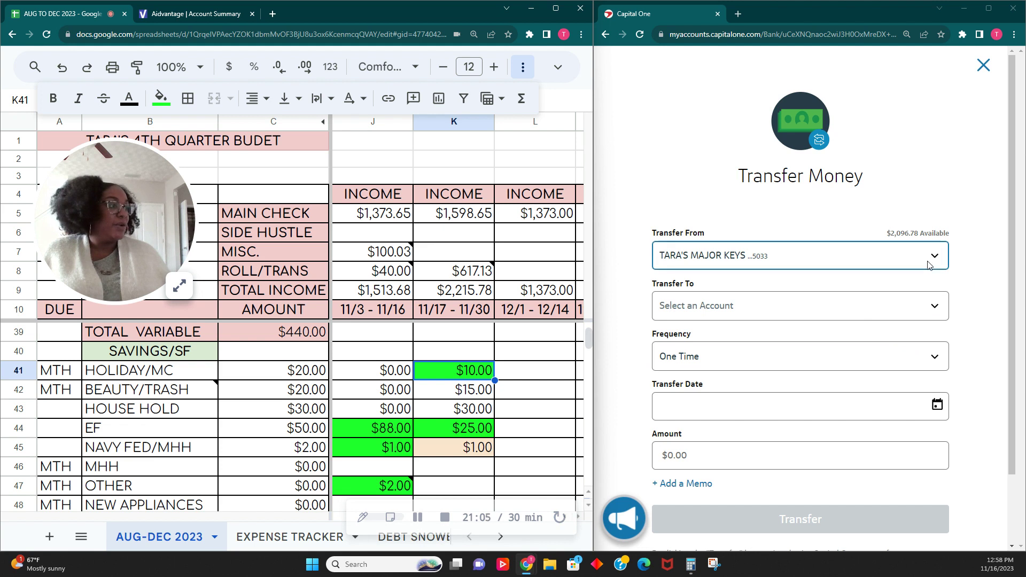
# Submit a one-time $15.00 transfer from TARA'S MAJOR KEYS to the BEAUTY IS ONLY SKIN DEEP account with the memo BEAUTY SF.
pyautogui.click(928, 299)
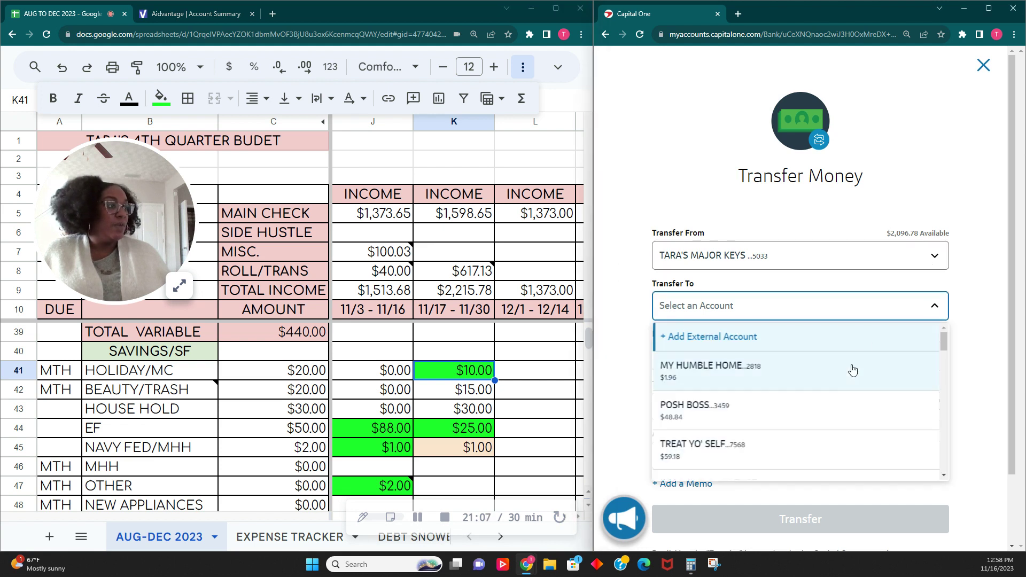
pyautogui.scroll(-5, 849, 384)
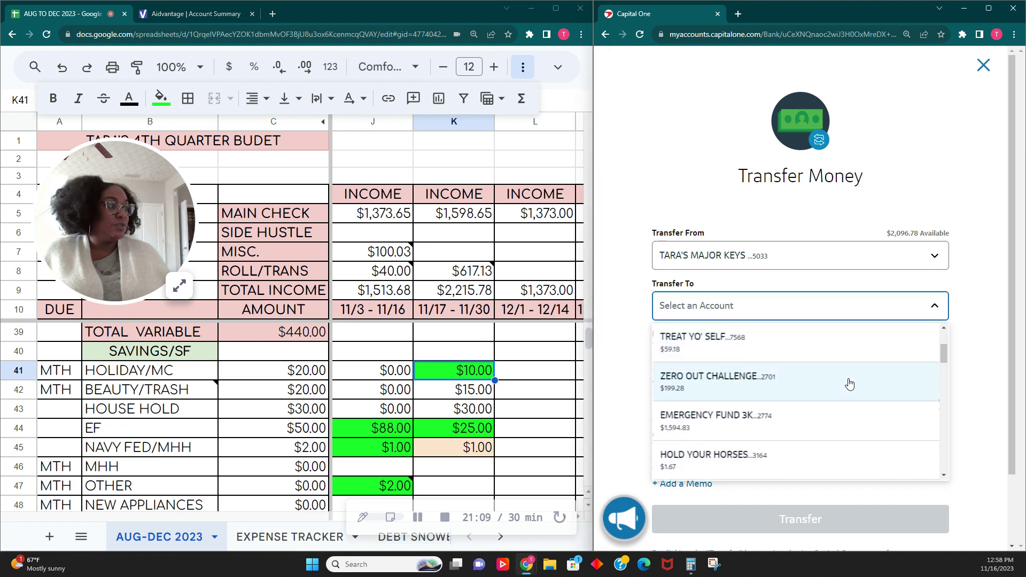
pyautogui.scroll(-5, 849, 384)
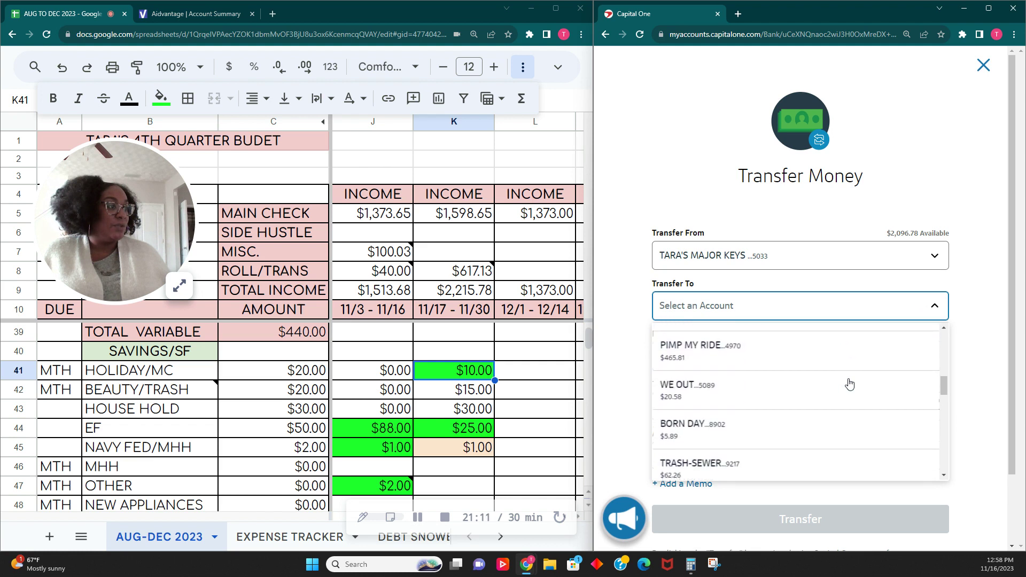
pyautogui.scroll(-5, 850, 383)
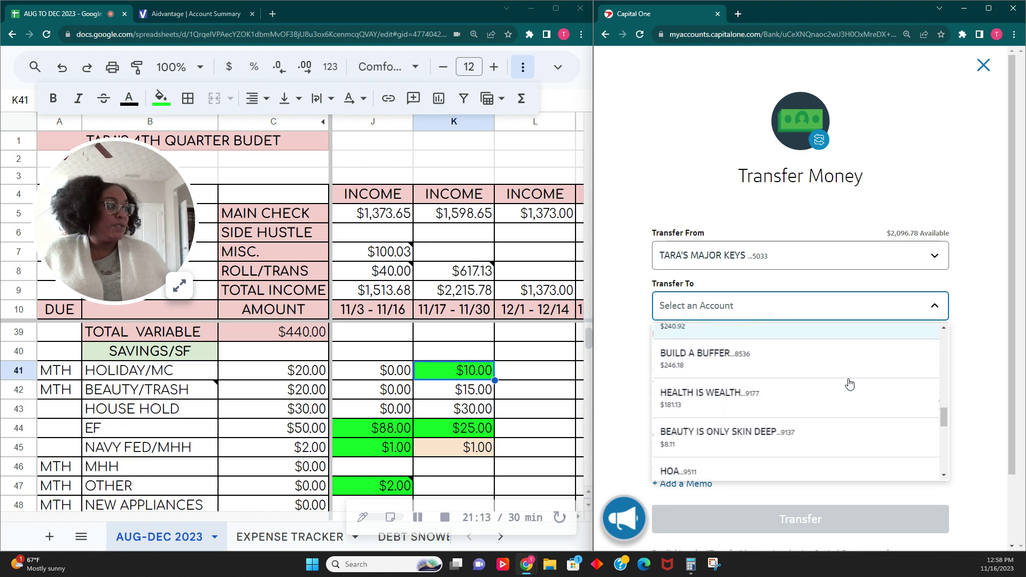
pyautogui.click(832, 385)
pyautogui.click(760, 455)
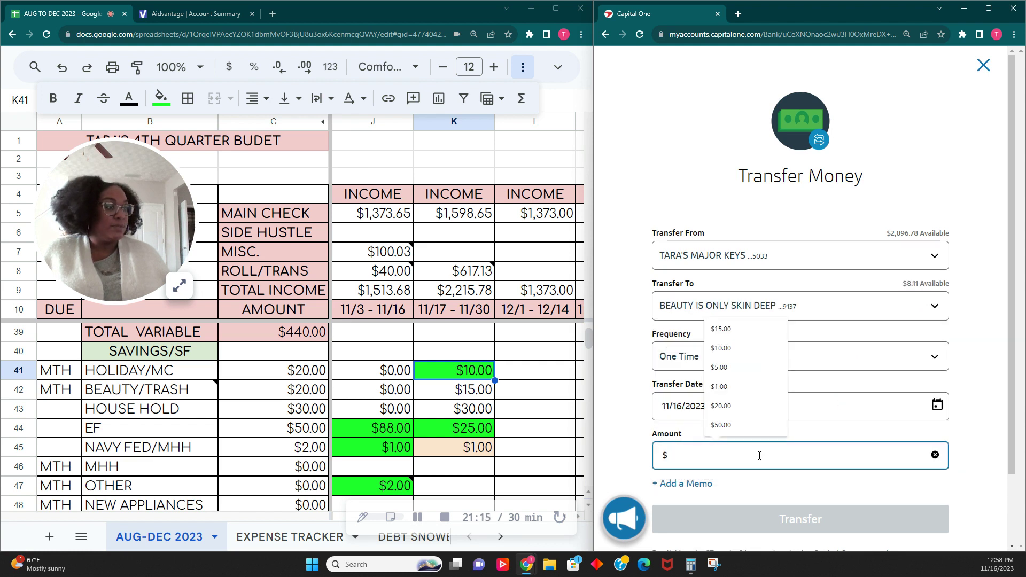
pyautogui.write('15.00')
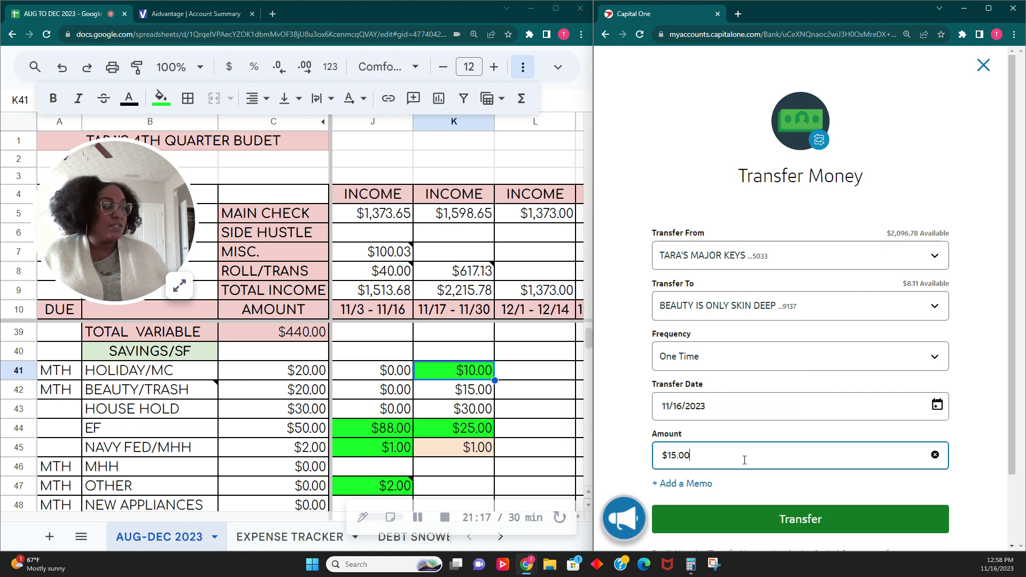
pyautogui.click(689, 484)
pyautogui.click(713, 507)
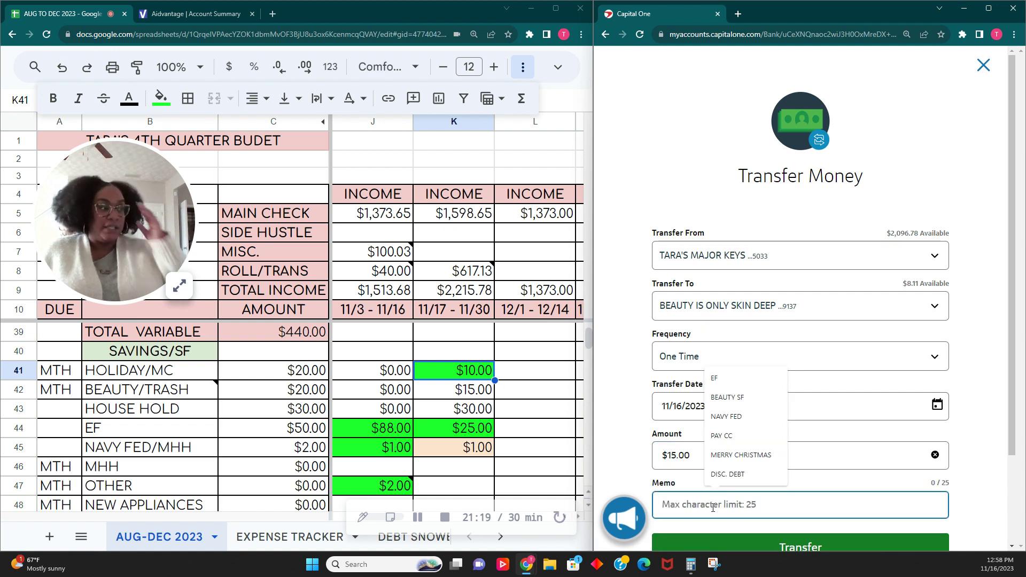
pyautogui.click(727, 397)
pyautogui.click(776, 546)
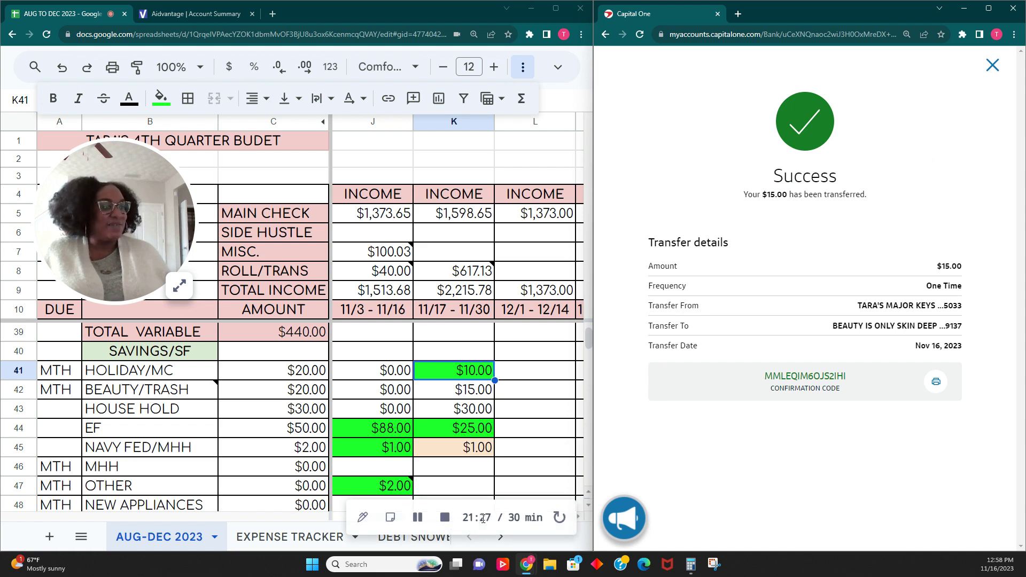
# Fill the BEAUTY/TRASH amount in the 11/17 - 11/30 column with bright green.
pyautogui.click(486, 396)
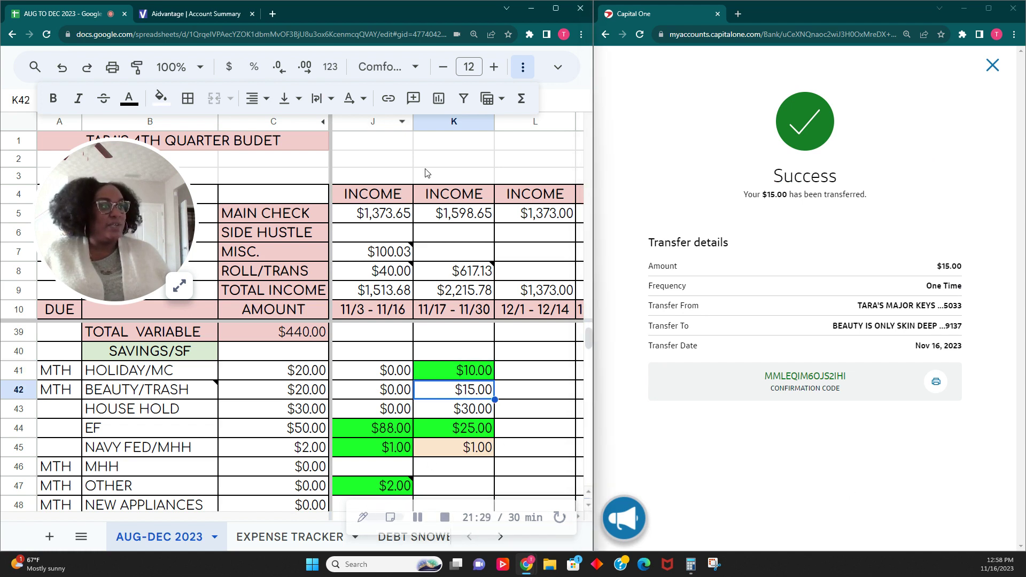
pyautogui.click(160, 98)
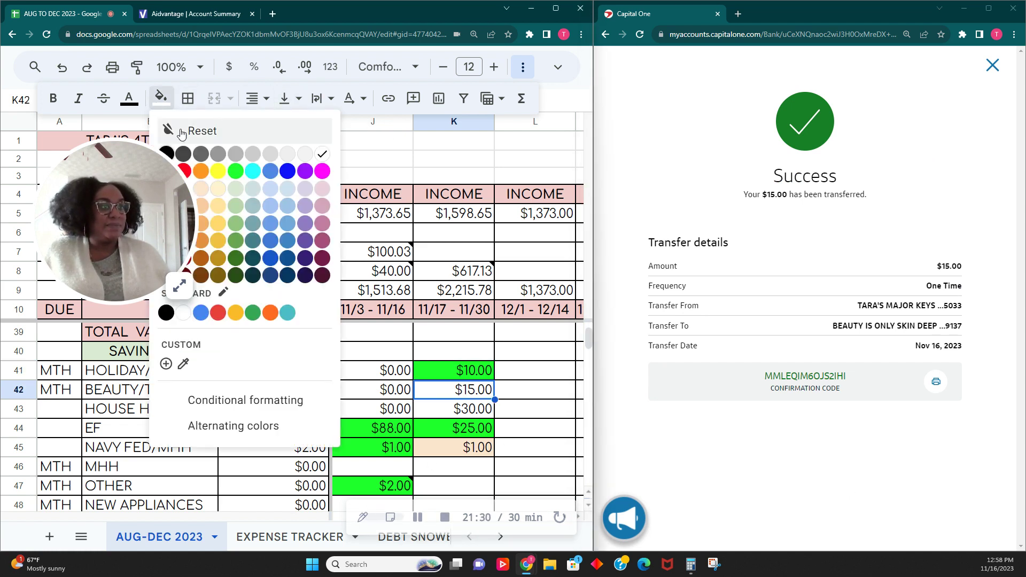
pyautogui.click(235, 176)
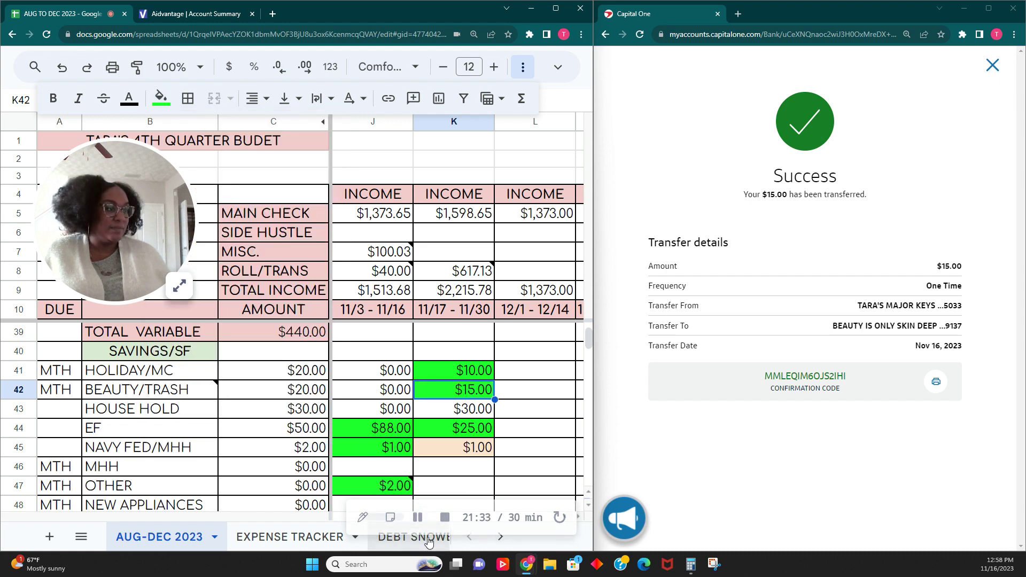
pyautogui.click(417, 517)
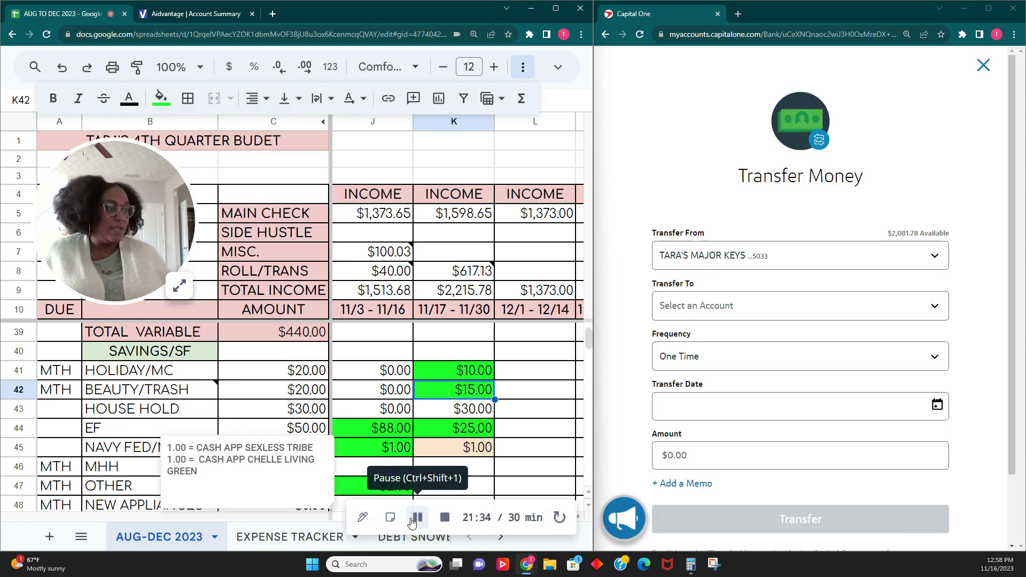
# Submit a one-time $30.00 transfer from TARA'S MAJOR KEYS to the HOUSEHOLD BULK BUYS account with the memo HH SF.
pyautogui.click(933, 302)
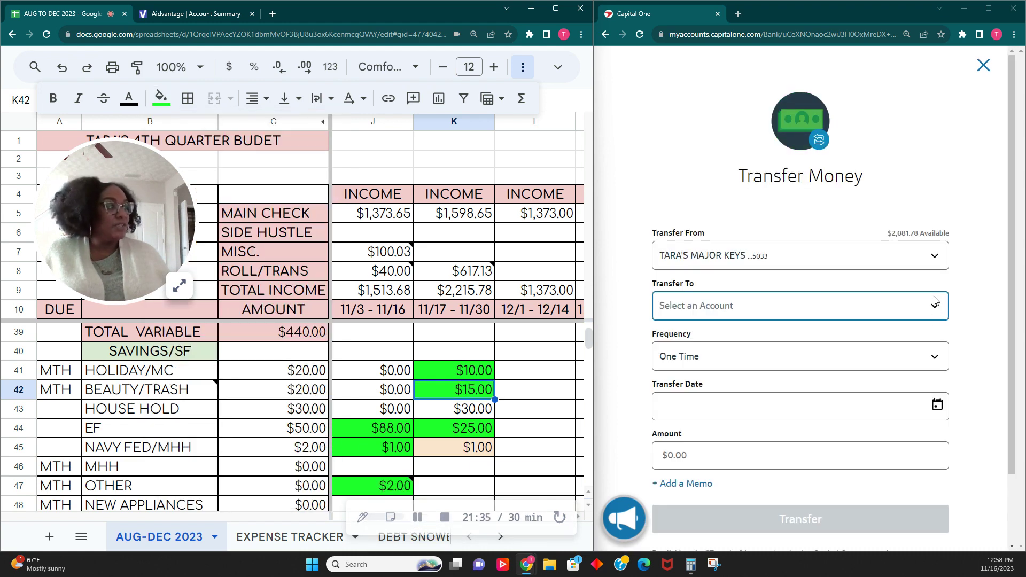
pyautogui.scroll(-5, 858, 366)
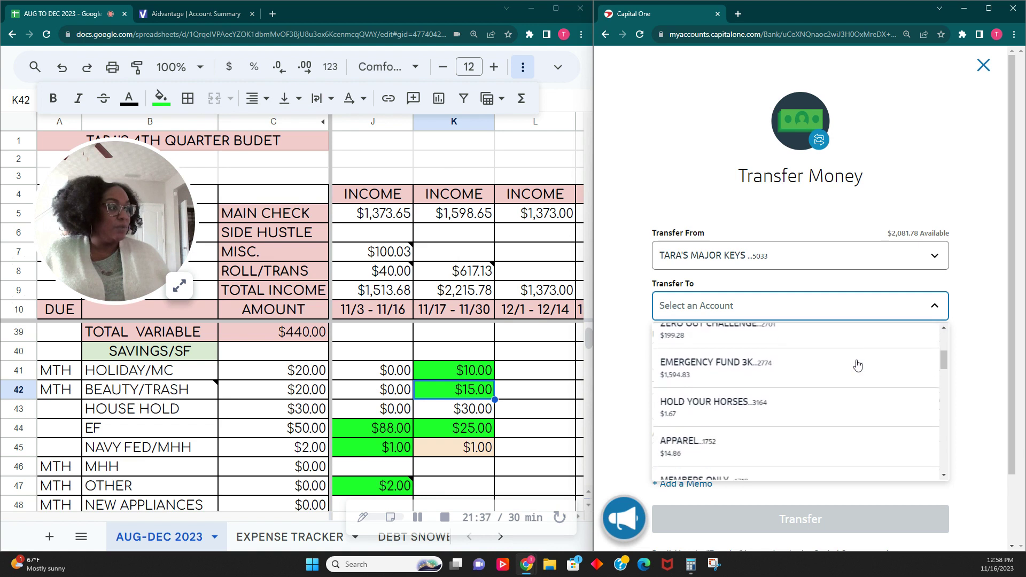
pyautogui.scroll(-8, 807, 393)
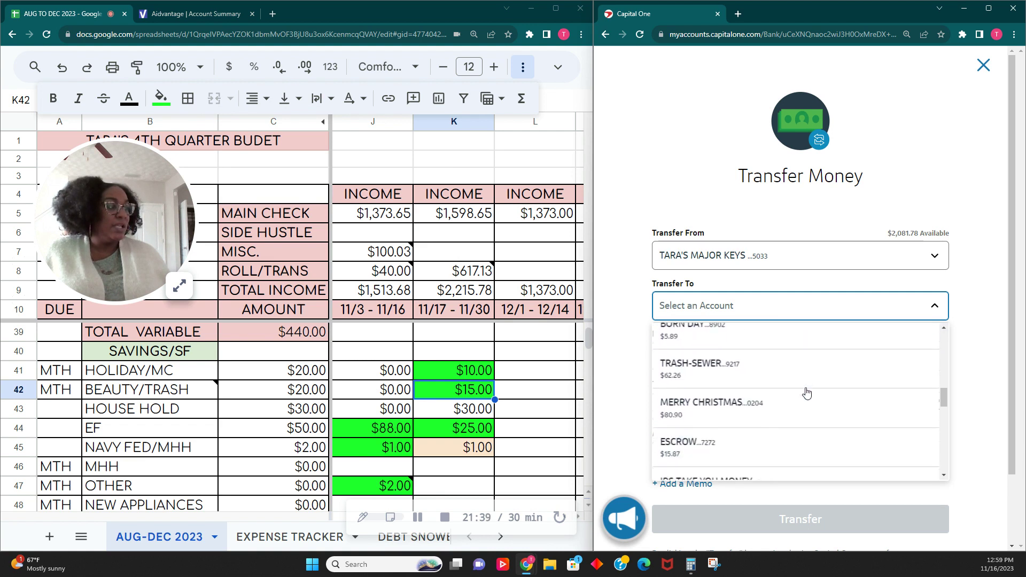
pyautogui.scroll(-2, 806, 394)
pyautogui.click(802, 397)
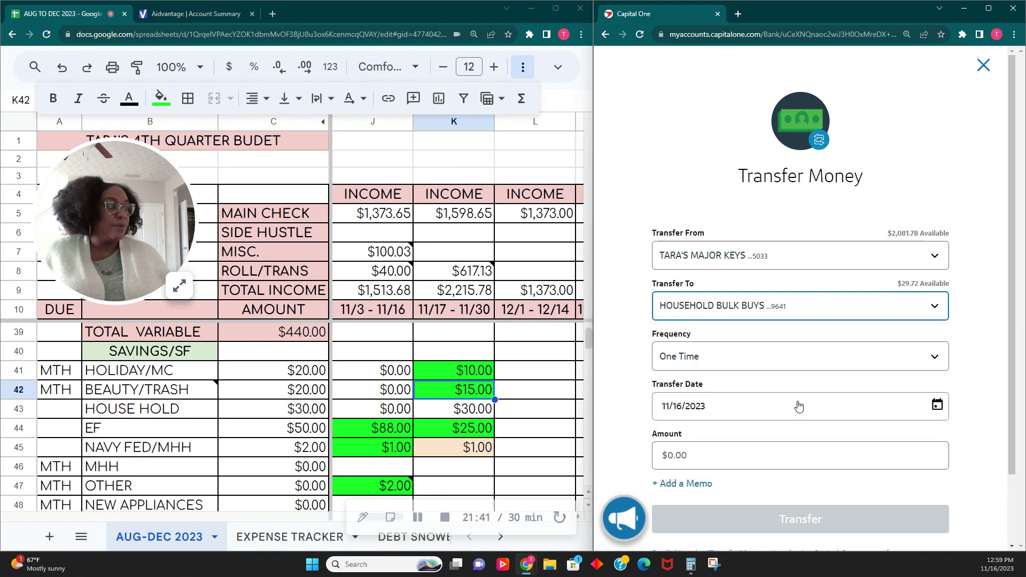
pyautogui.click(734, 452)
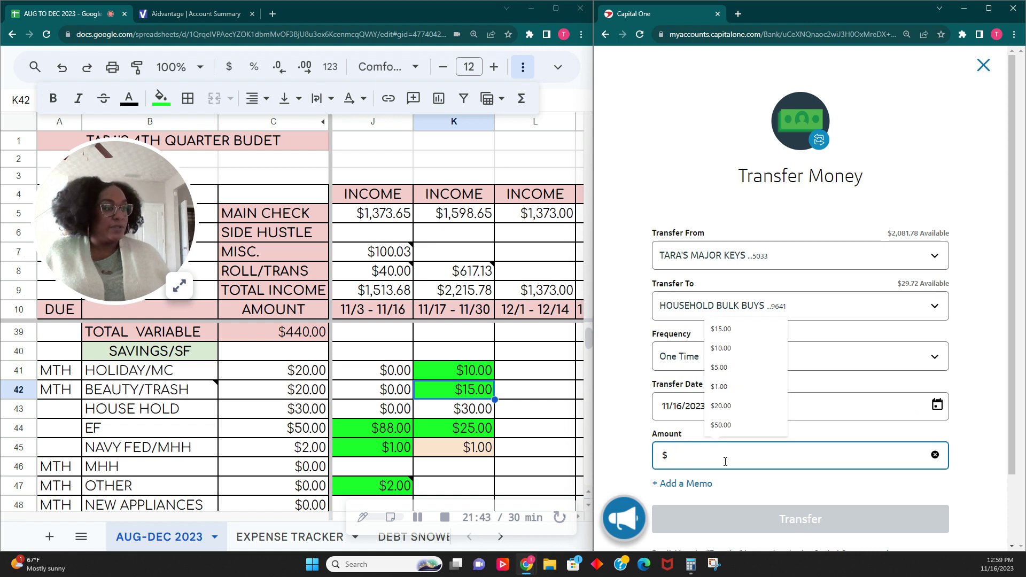
pyautogui.write('30.00')
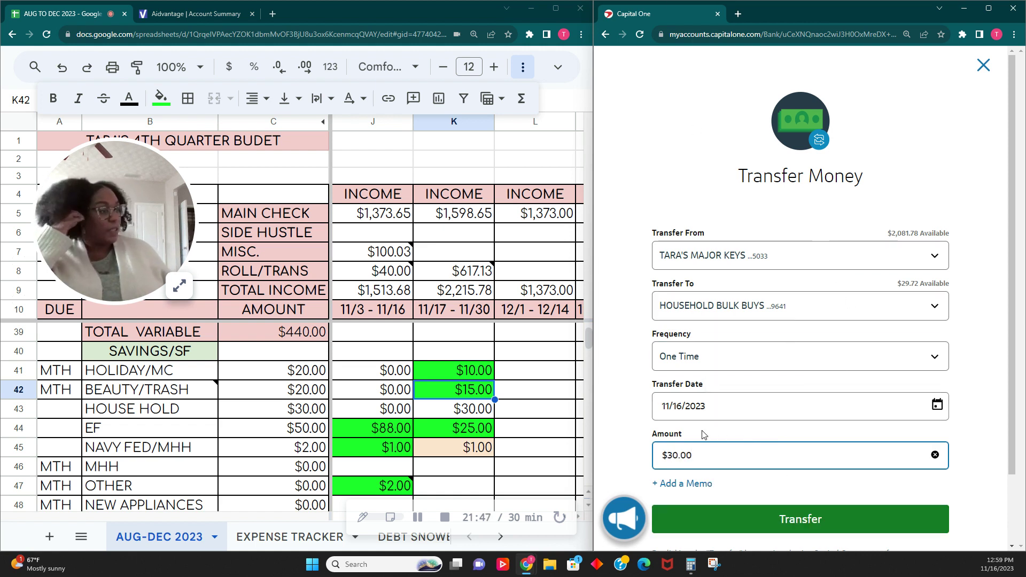
pyautogui.click(690, 484)
pyautogui.click(735, 498)
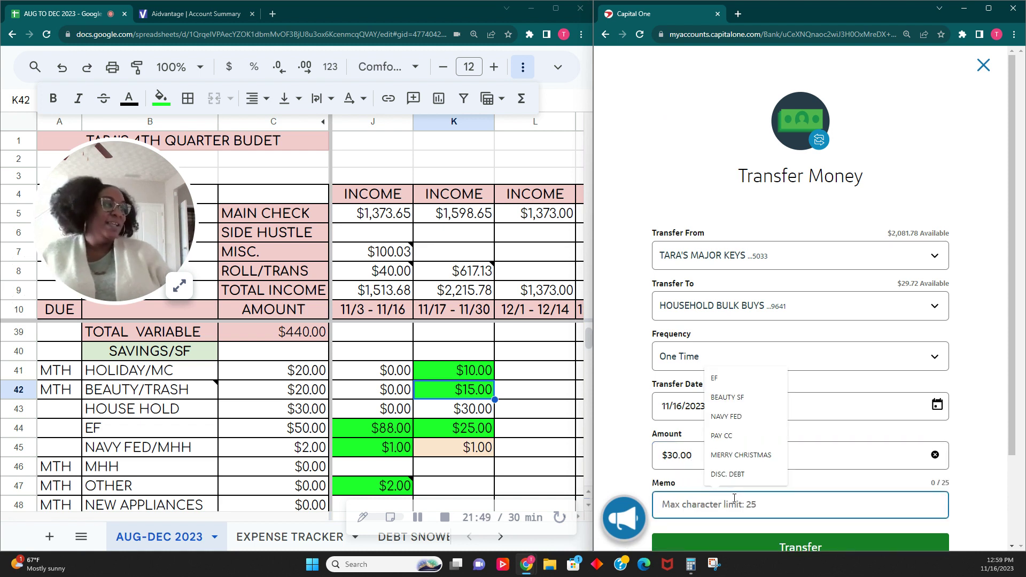
pyautogui.write('hh')
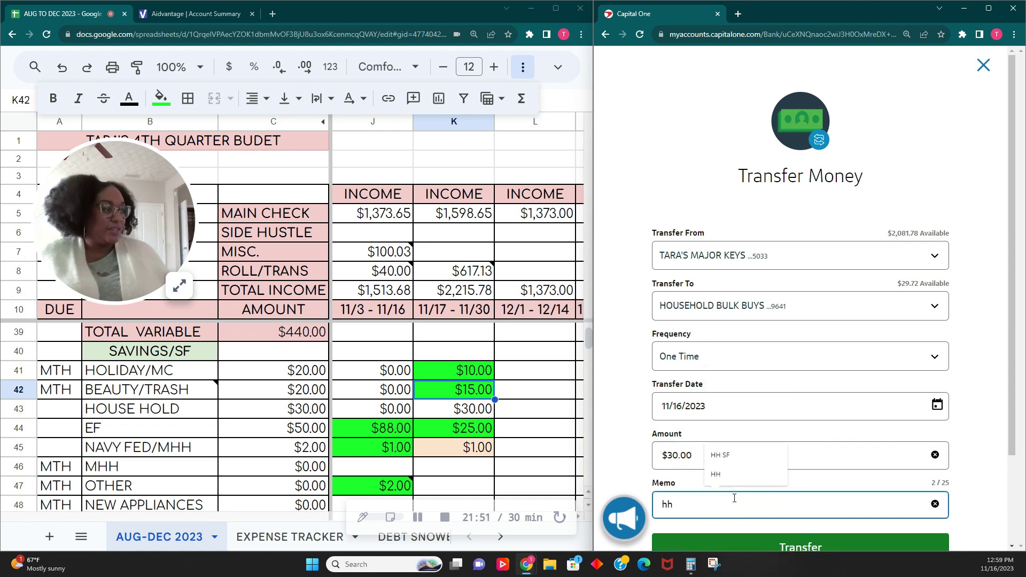
pyautogui.click(720, 454)
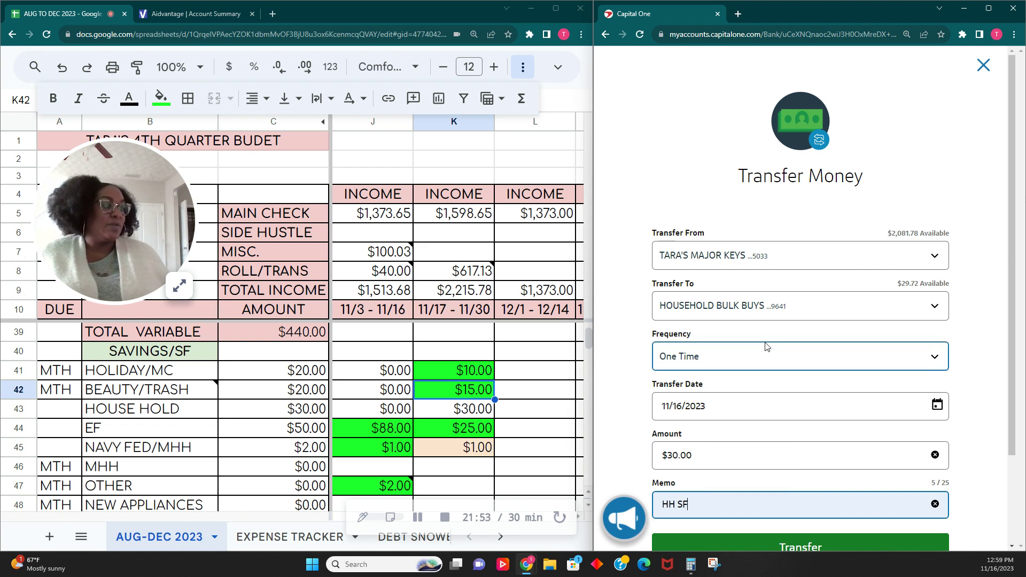
pyautogui.click(859, 549)
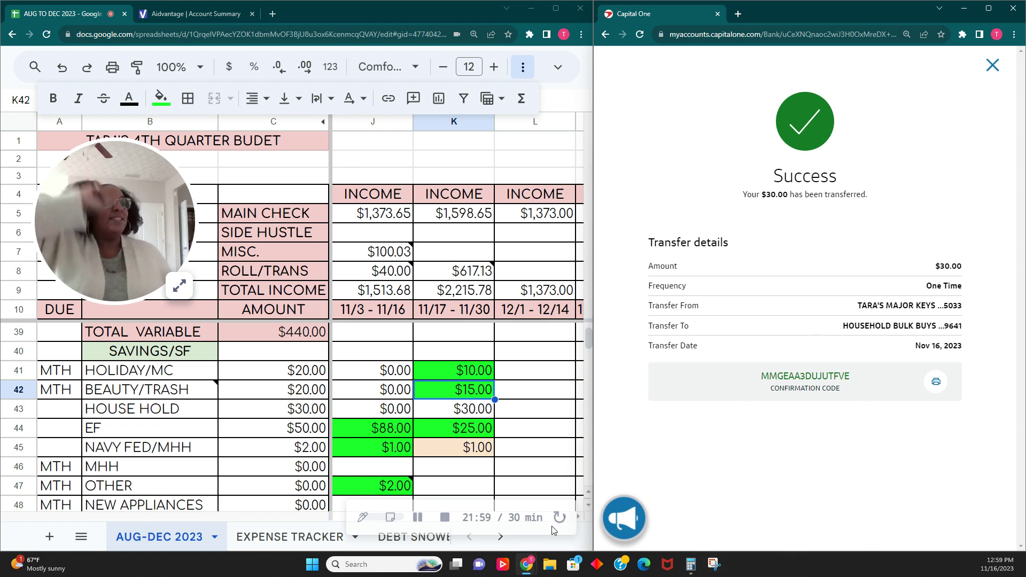
# Fill the HOUSE HOLD amount in the 11/17 - 11/30 column with bright green.
pyautogui.press('Down')
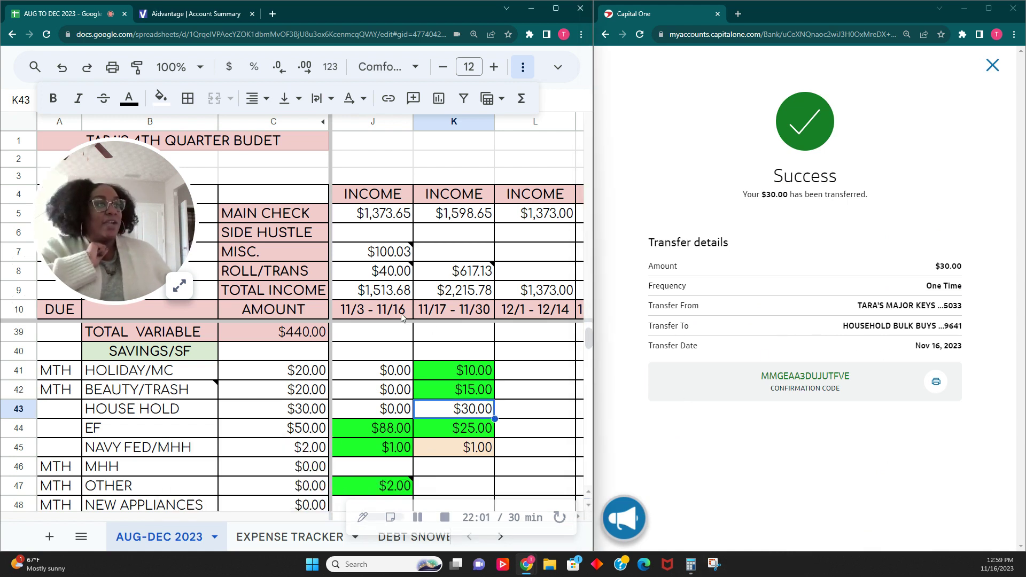
pyautogui.click(161, 98)
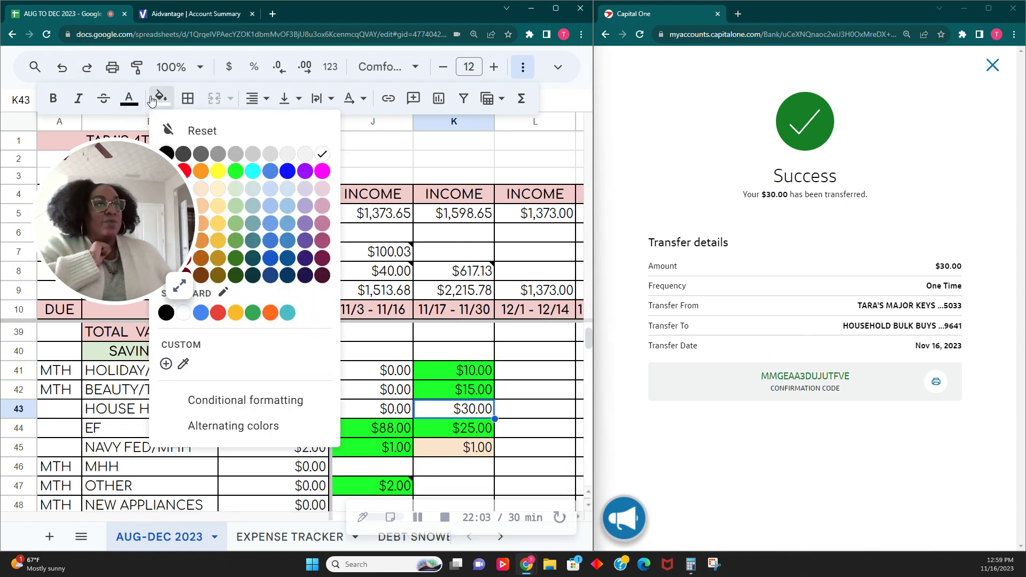
pyautogui.click(230, 173)
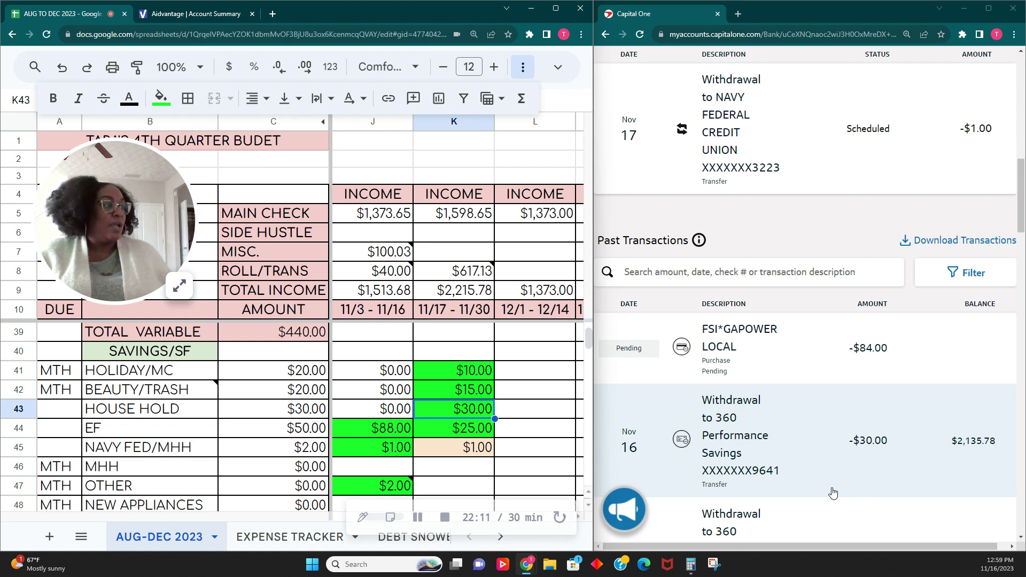
# Review the account's recent transactions and set the GROCERIES amount for 11/17 - 11/30 to $90.00 by removing +60 from its formula.
pyautogui.scroll(-5, 870, 480)
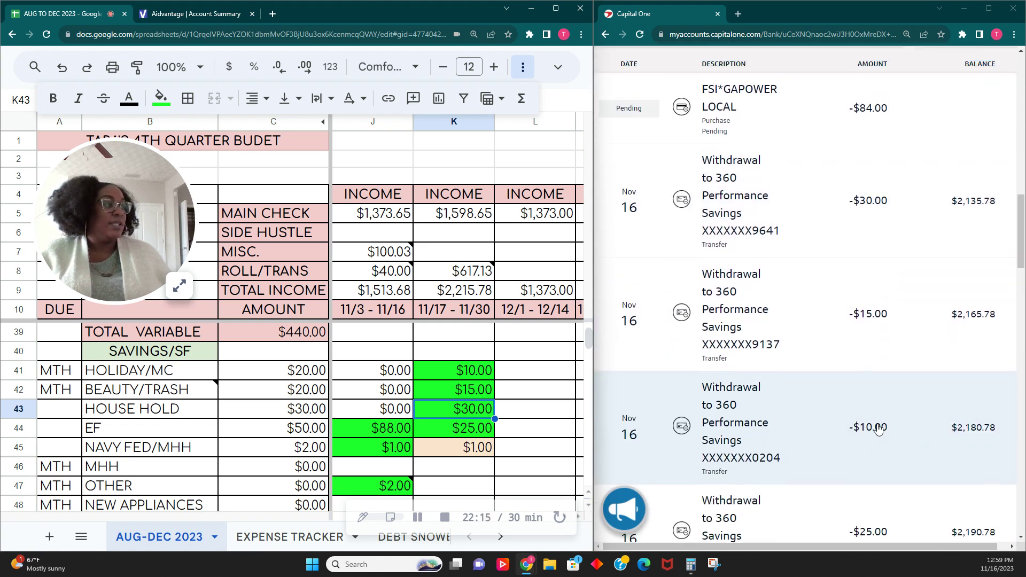
pyautogui.scroll(1, 873, 425)
pyautogui.scroll(4, 852, 479)
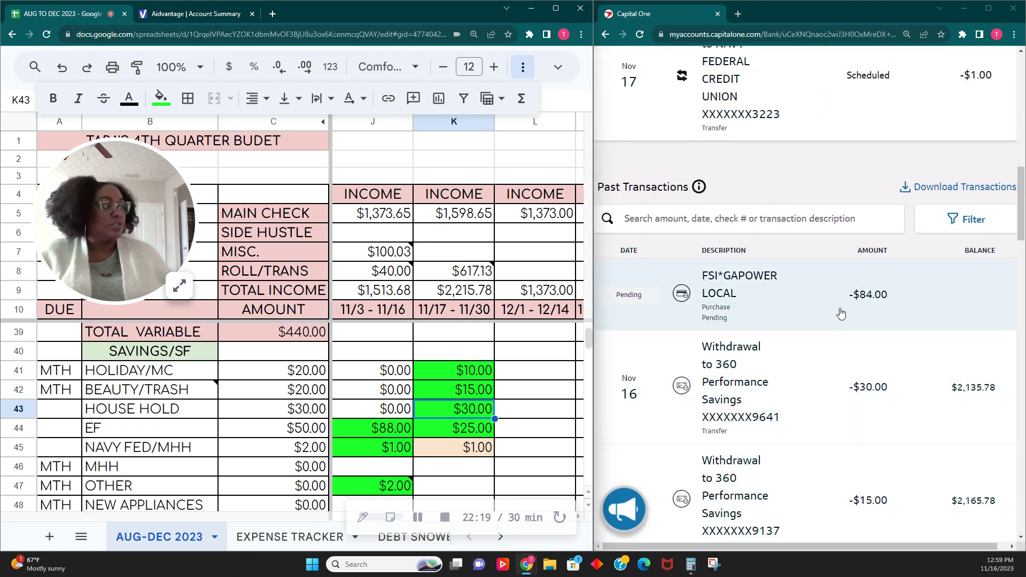
pyautogui.scroll(3, 861, 321)
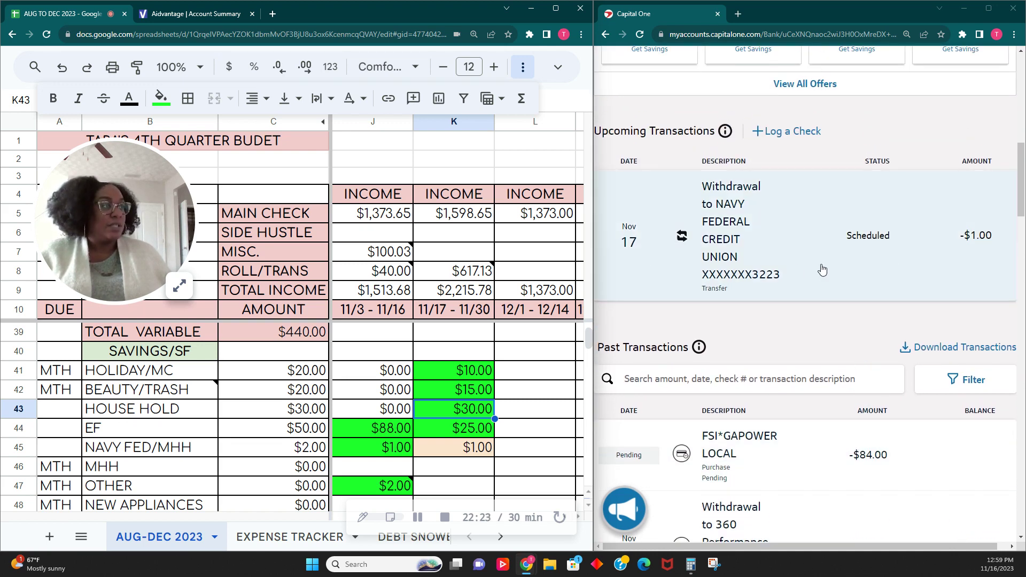
pyautogui.scroll(3, 465, 453)
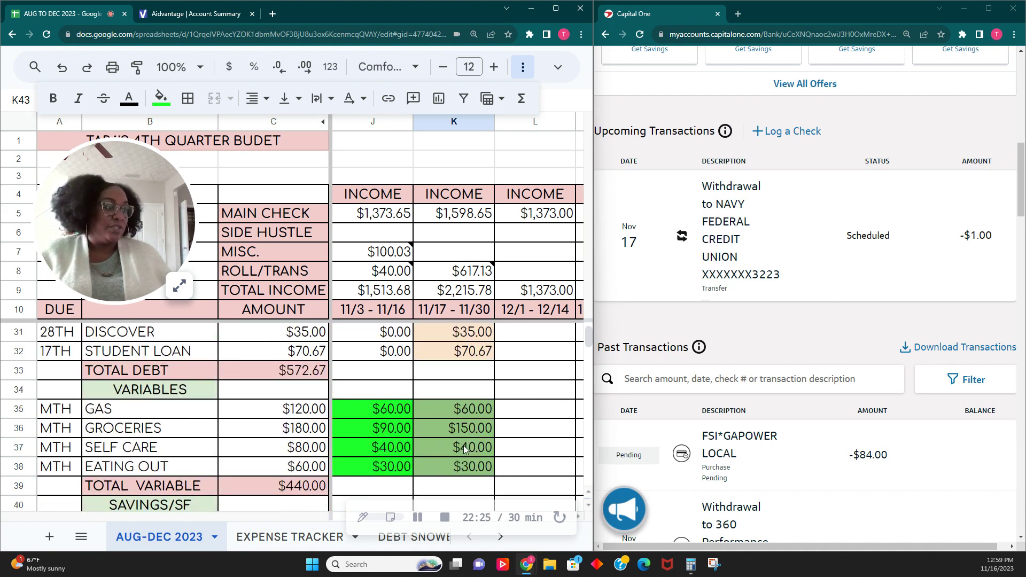
pyautogui.click(477, 429)
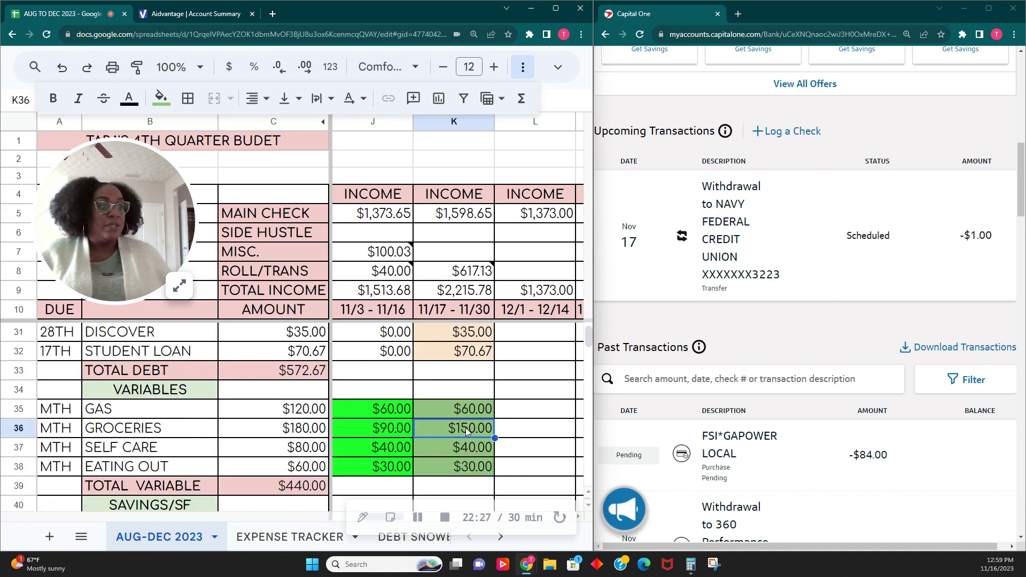
pyautogui.scroll(-1, 466, 432)
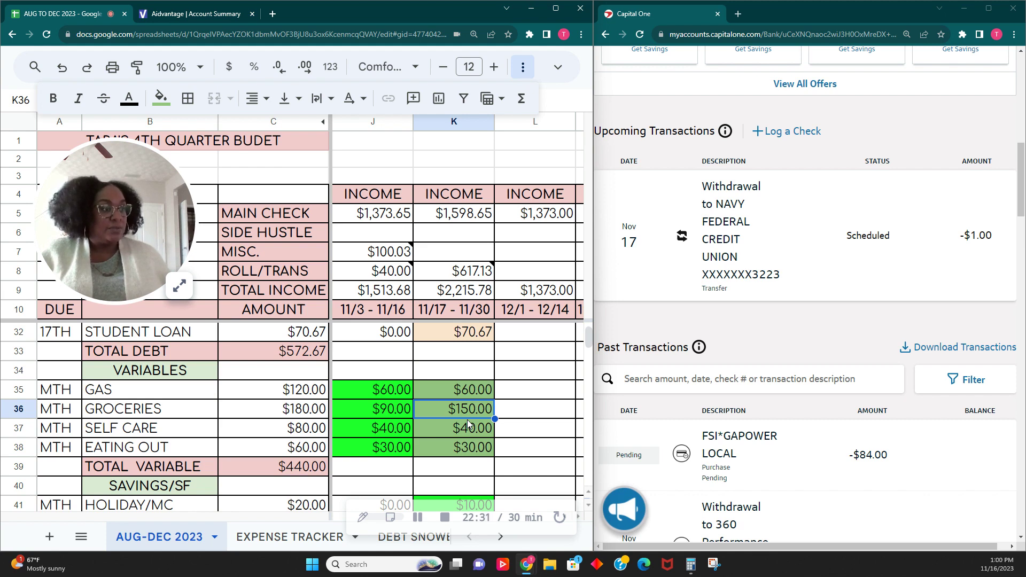
pyautogui.doubleClick(471, 416)
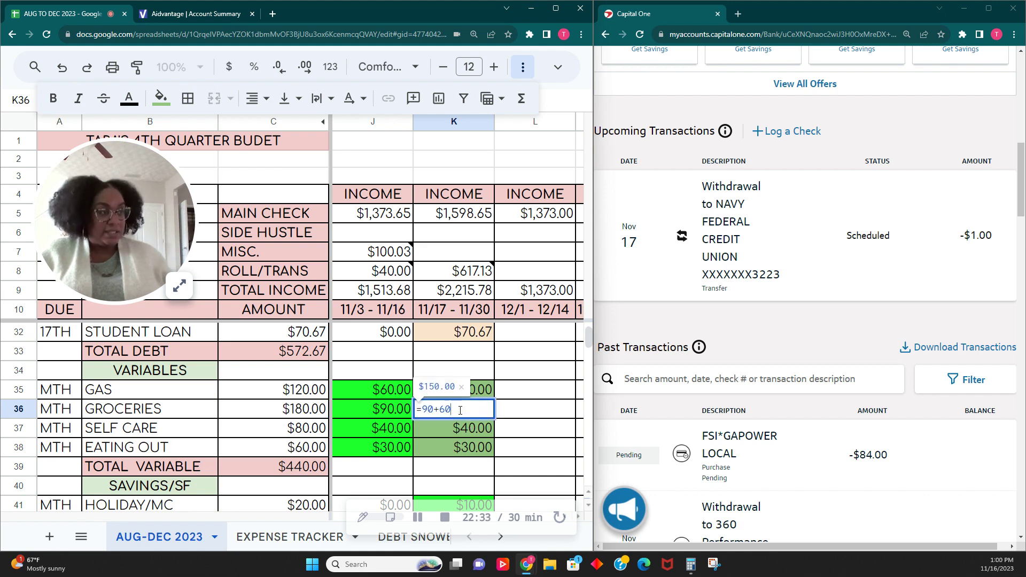
pyautogui.press('BackSpace')
pyautogui.press('BackSpace')
pyautogui.press('BackSpace')
pyautogui.press('Tab')
# Set the CAPITAL 1 CC amount in the 11/17 - 11/30 column to $60.00 and keep that cell selected.
pyautogui.scroll(-2, 447, 439)
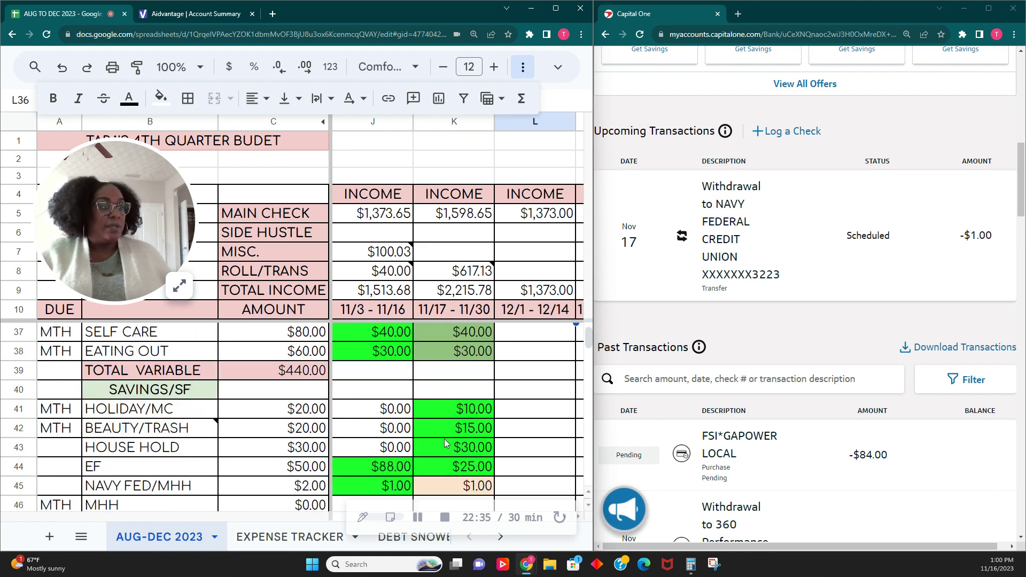
pyautogui.scroll(4, 443, 441)
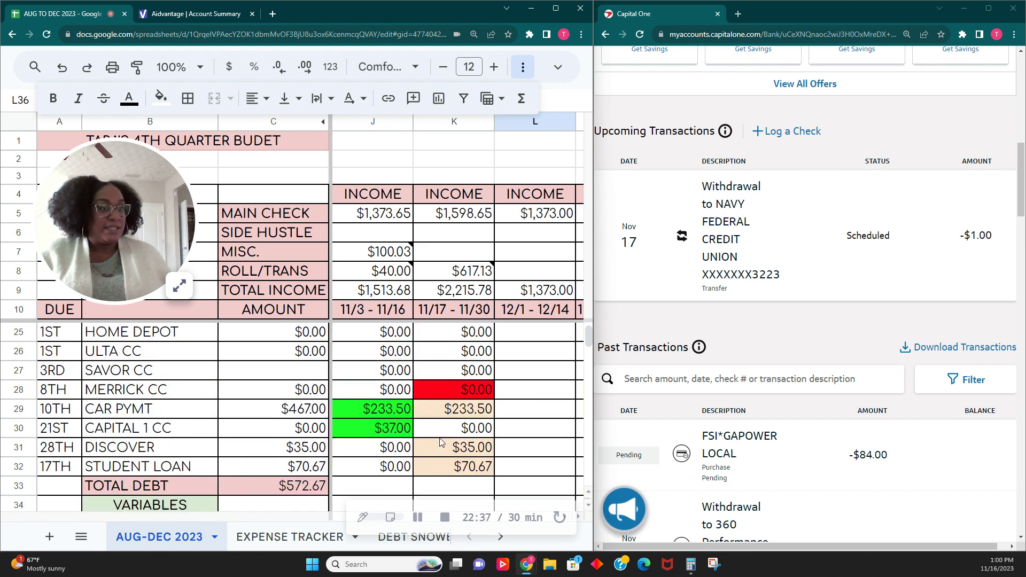
pyautogui.click(478, 433)
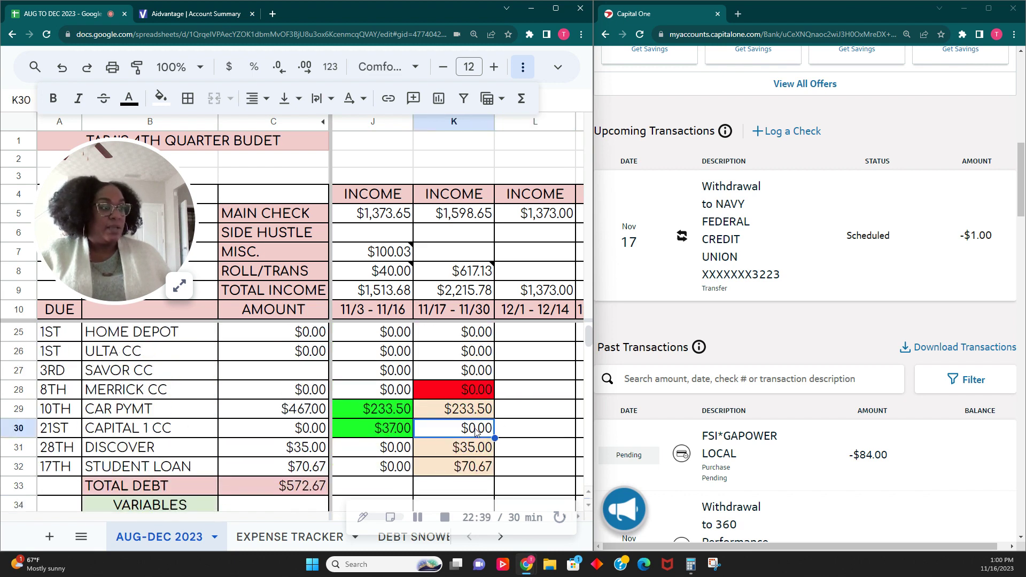
pyautogui.write('60.00')
pyautogui.press('Tab')
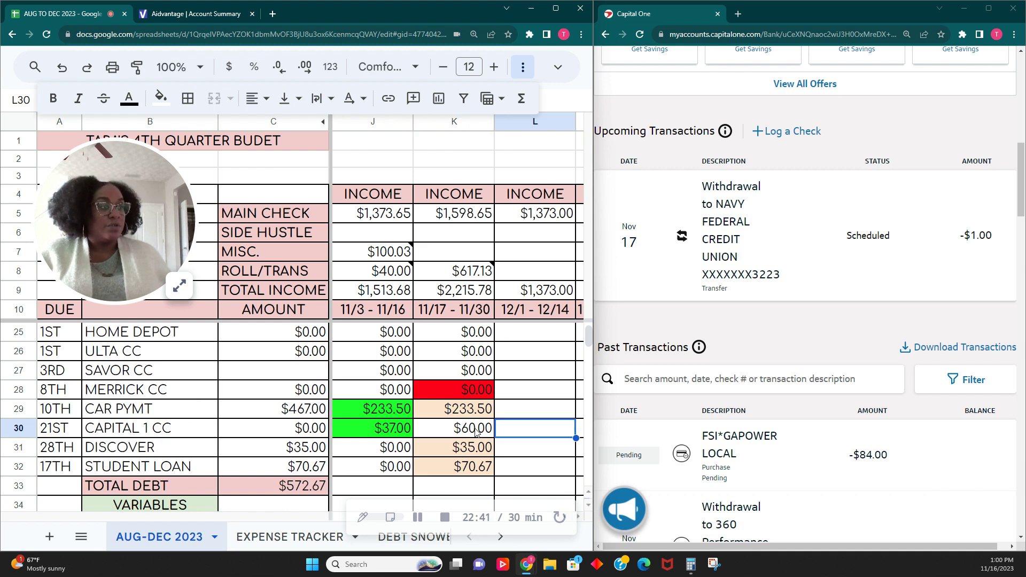
pyautogui.click(476, 431)
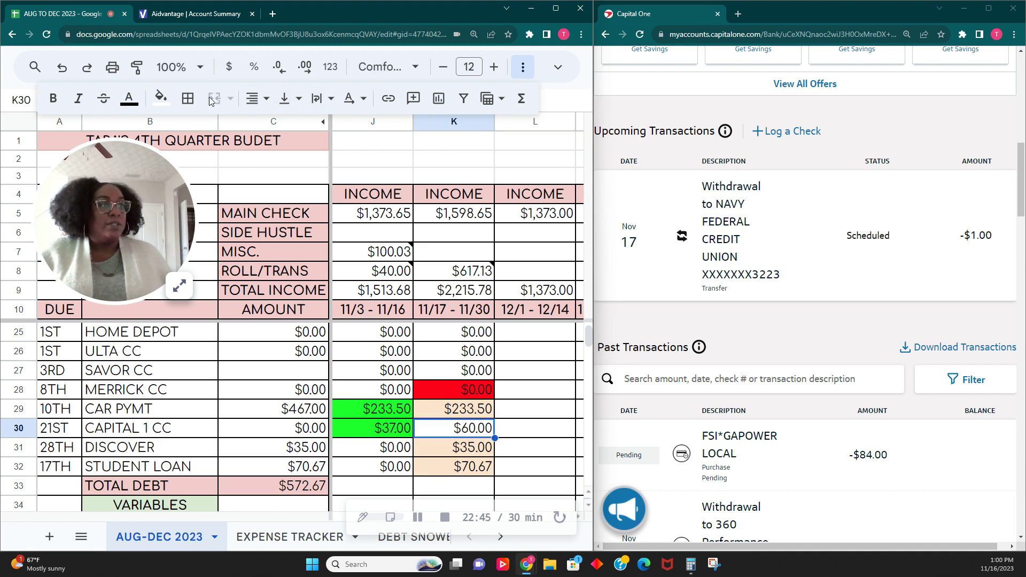
# Try a muted green and a pale yellow fill on the CAPITAL 1 CC amount for 11/17 - 11/30.
pyautogui.click(166, 104)
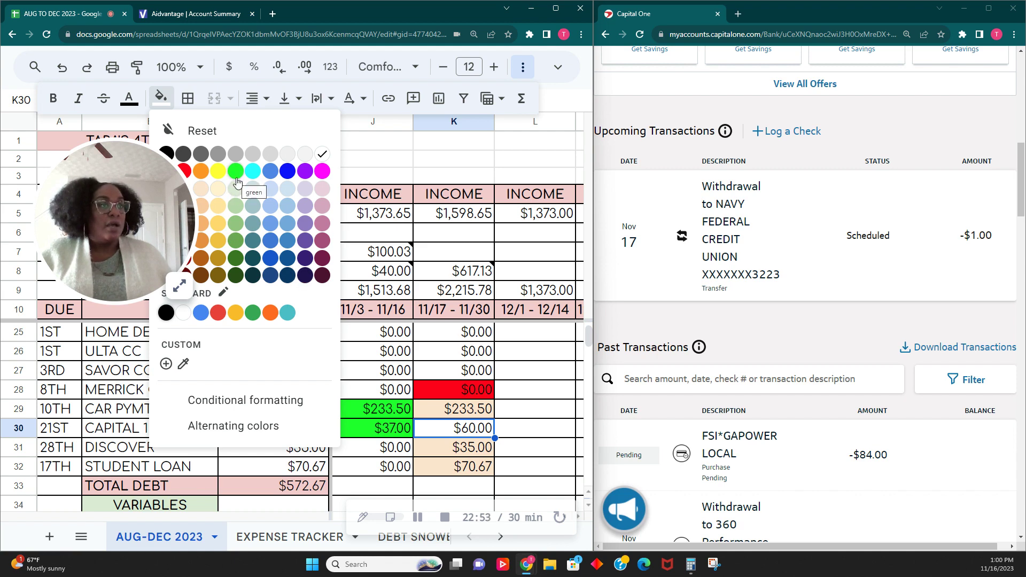
pyautogui.click(233, 216)
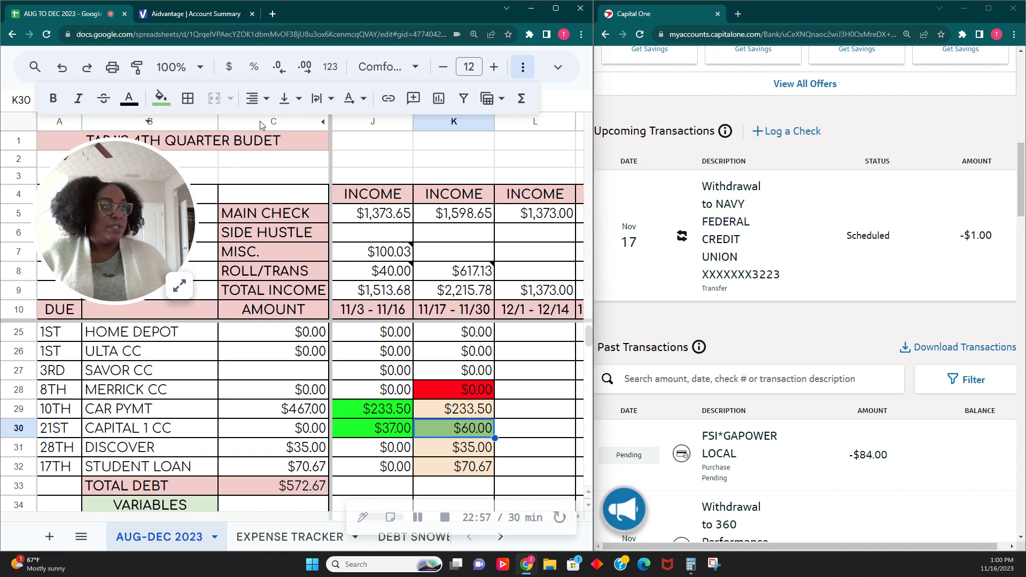
pyautogui.click(161, 98)
pyautogui.click(219, 195)
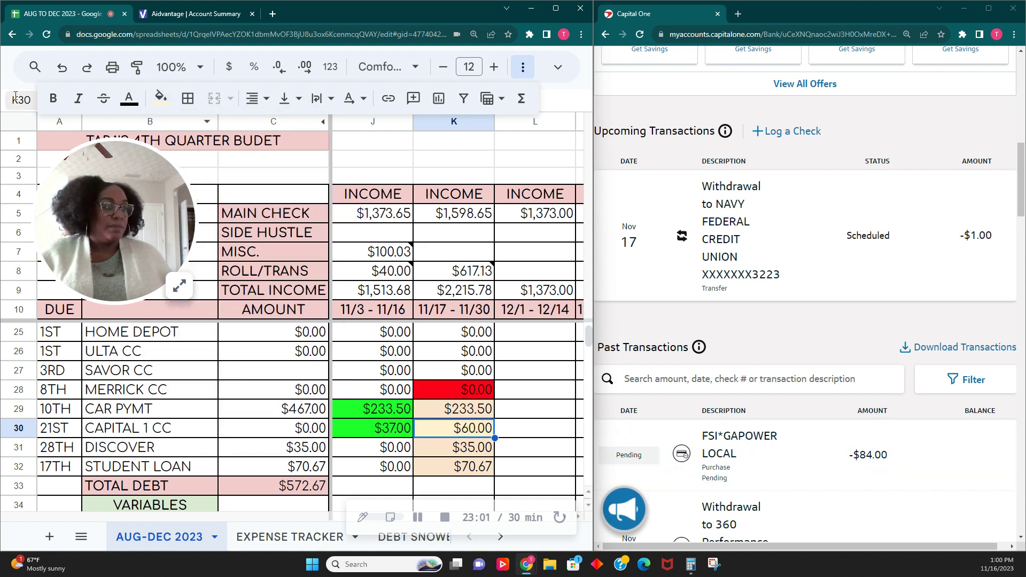
# Fill the CAPITAL 1 CC amount in the 11/17 - 11/30 column with the same light orange as the neighboring debt payments.
pyautogui.click(161, 98)
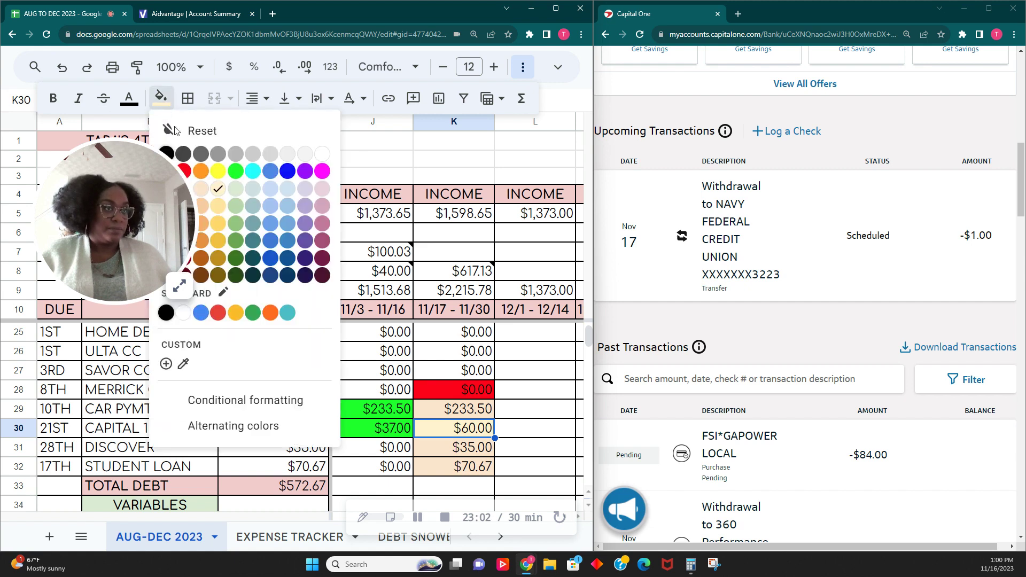
pyautogui.click(202, 198)
pyautogui.press('Right')
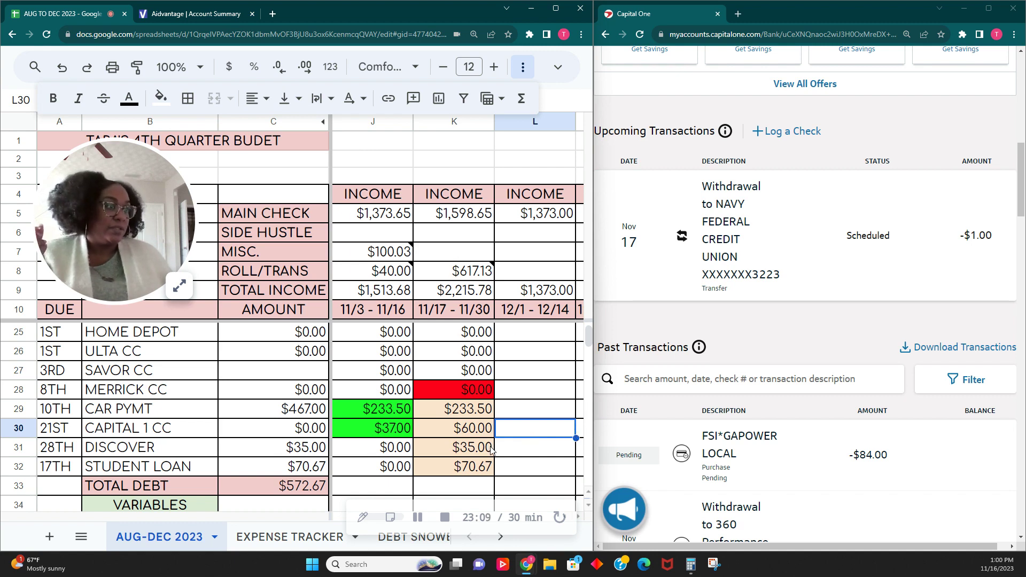
# Enter the remaining 55.31 as the BUFFER/ROLLOVER amount in the 11/17 - 11/30 column and reselect that cell.
pyautogui.scroll(-1, 502, 454)
pyautogui.scroll(-5, 503, 455)
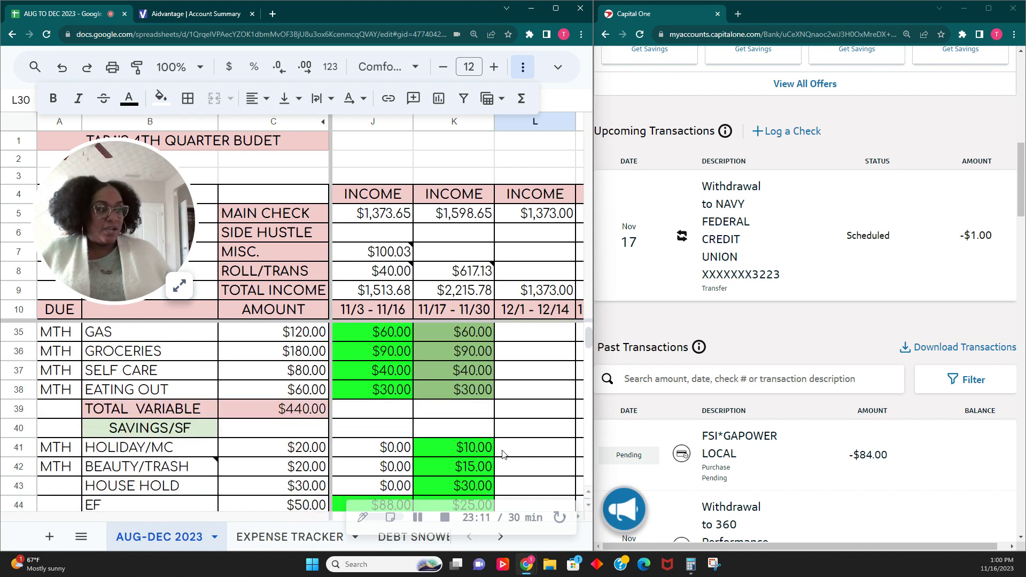
pyautogui.scroll(-3, 503, 455)
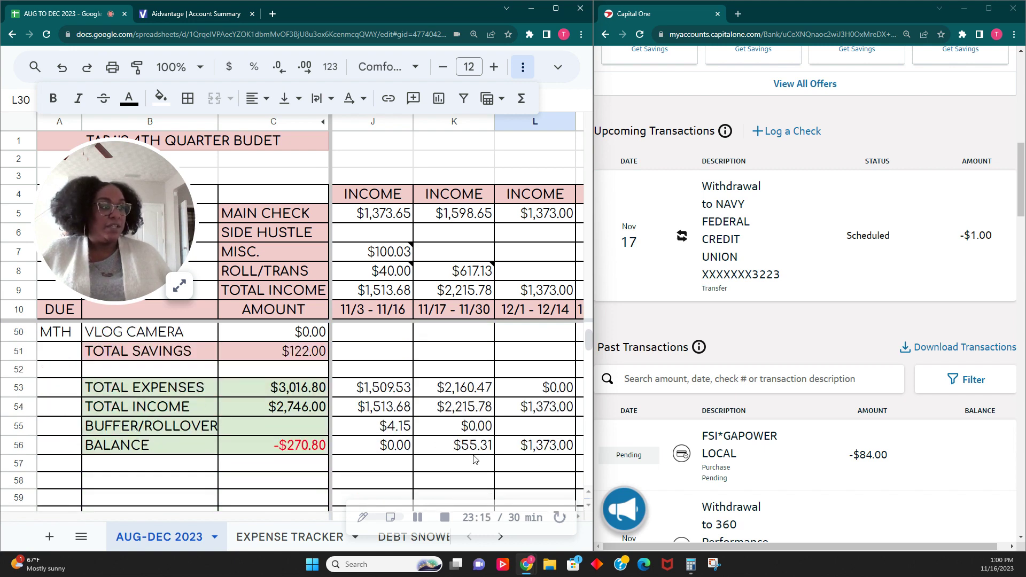
pyautogui.click(490, 429)
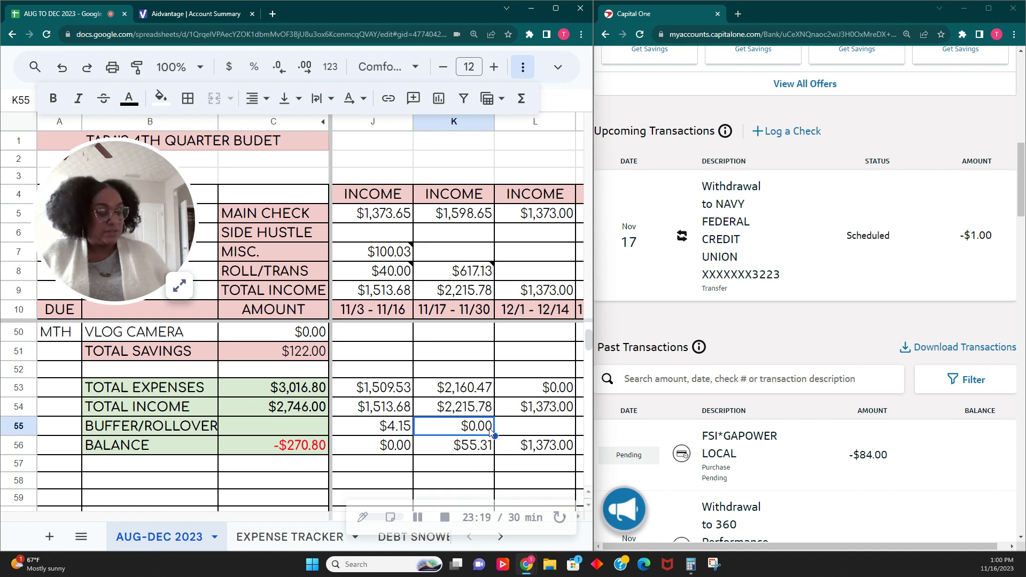
pyautogui.write('55.31')
pyautogui.press('Tab')
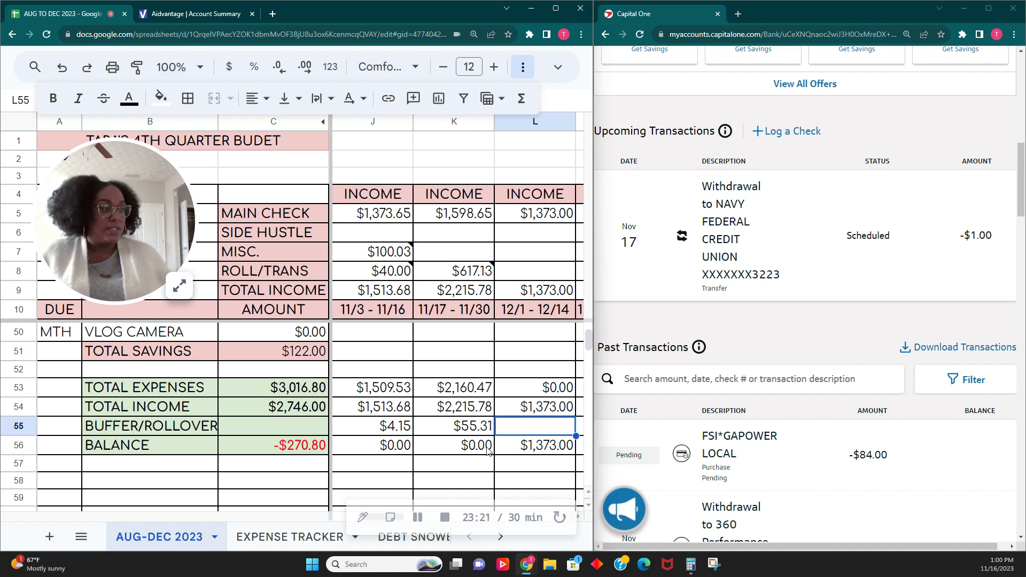
pyautogui.press('Left')
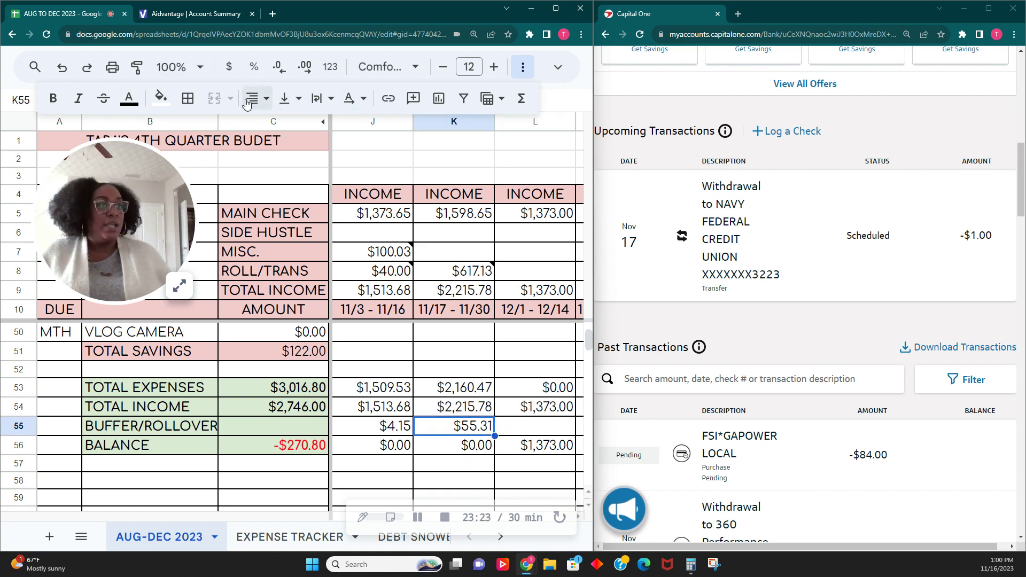
# Fill the BUFFER/ROLLOVER amount in the 11/17 - 11/30 column with the same light orange as the pending payments.
pyautogui.click(161, 98)
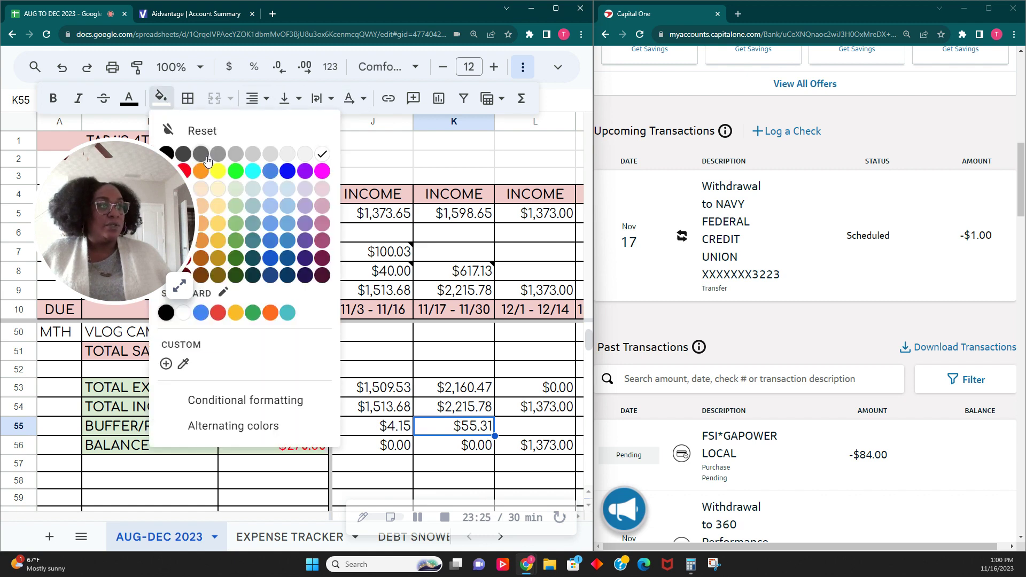
pyautogui.click(198, 192)
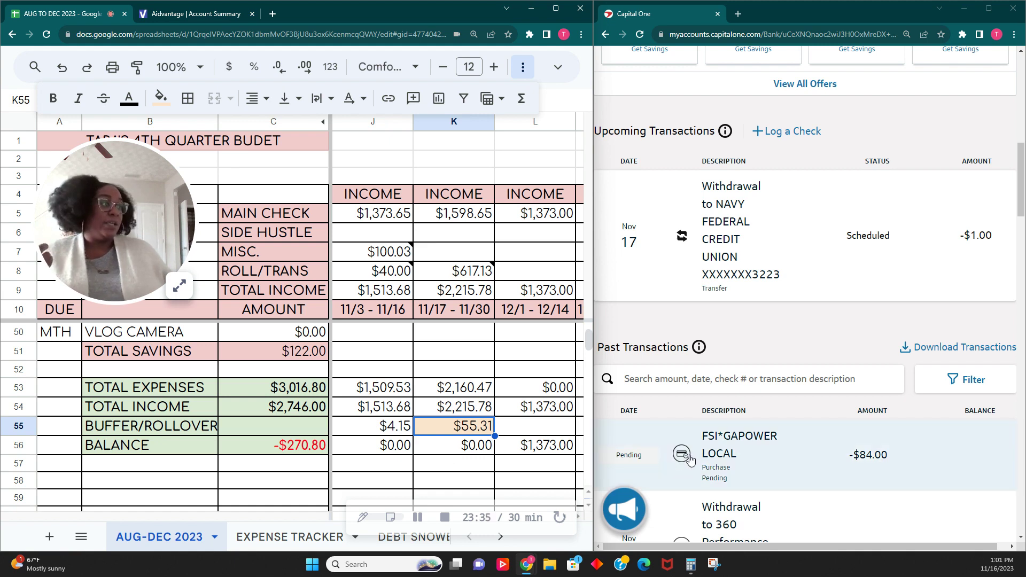
pyautogui.scroll(10, 452, 408)
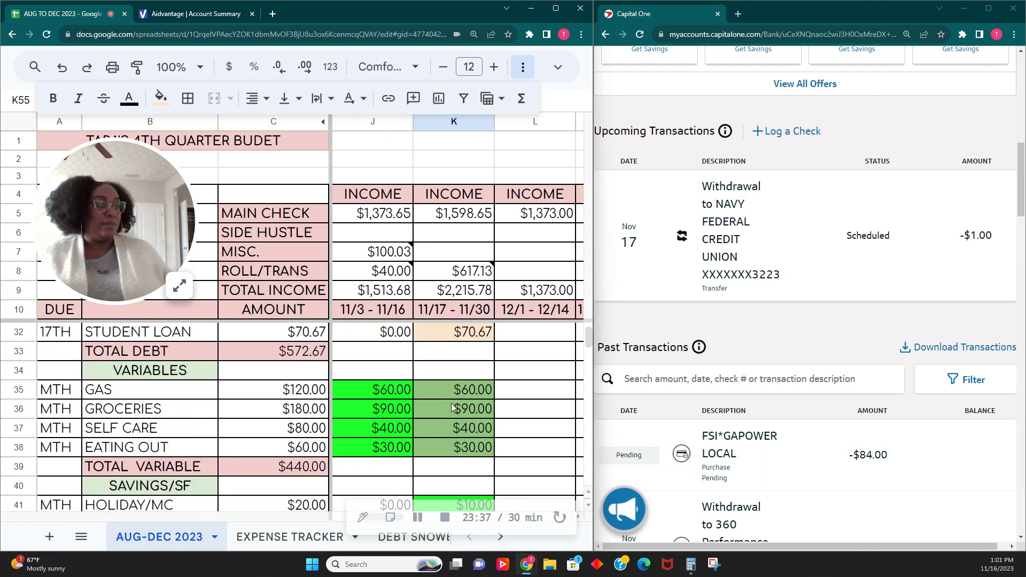
pyautogui.scroll(3, 452, 408)
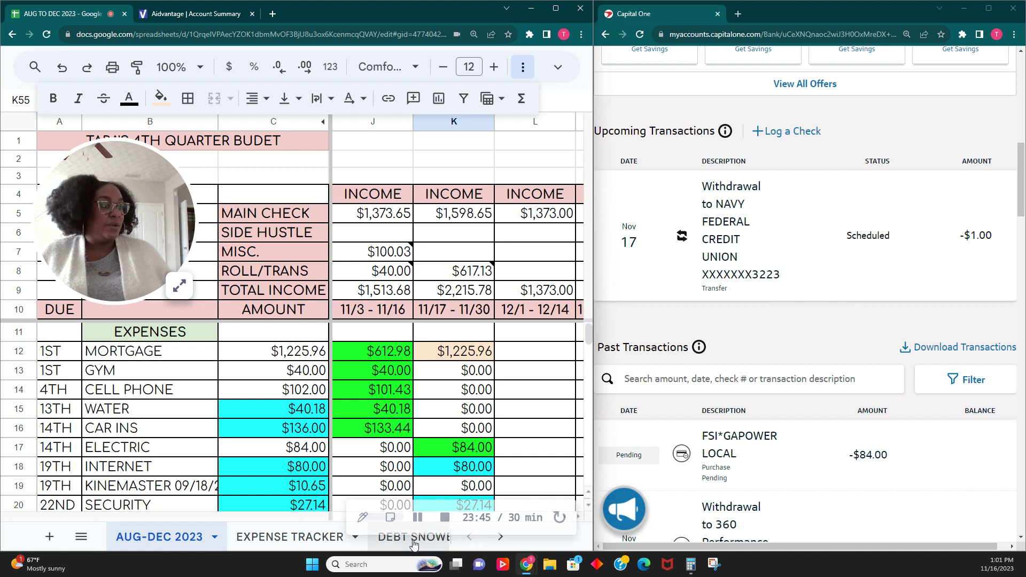
pyautogui.click(418, 518)
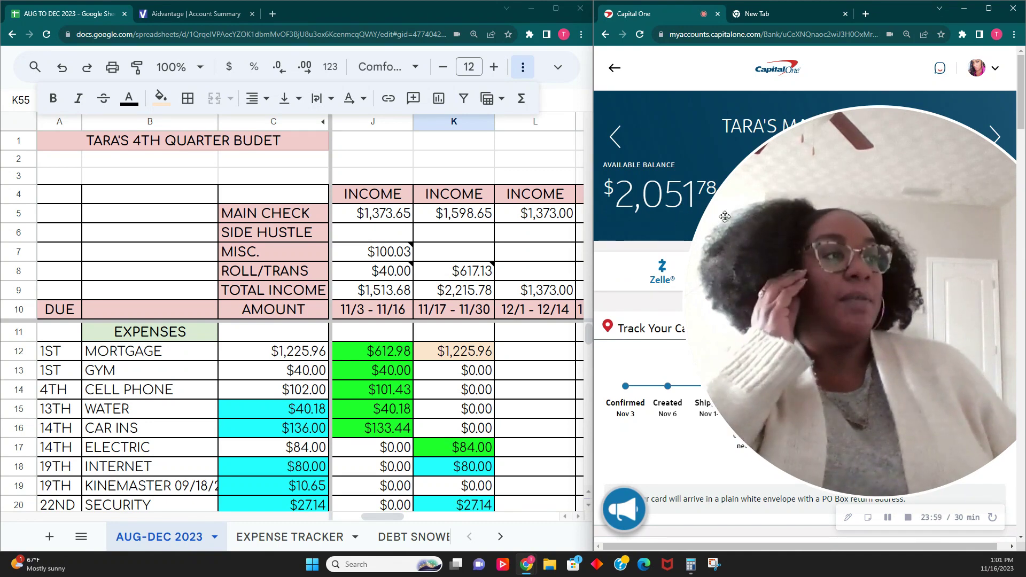
# Switch to Calculator, place it beside the budget, and start a sum with the 11/17 - 11/30 MORTGAGE 1,225.96 and INTERNET 80.
pyautogui.click(473, 356)
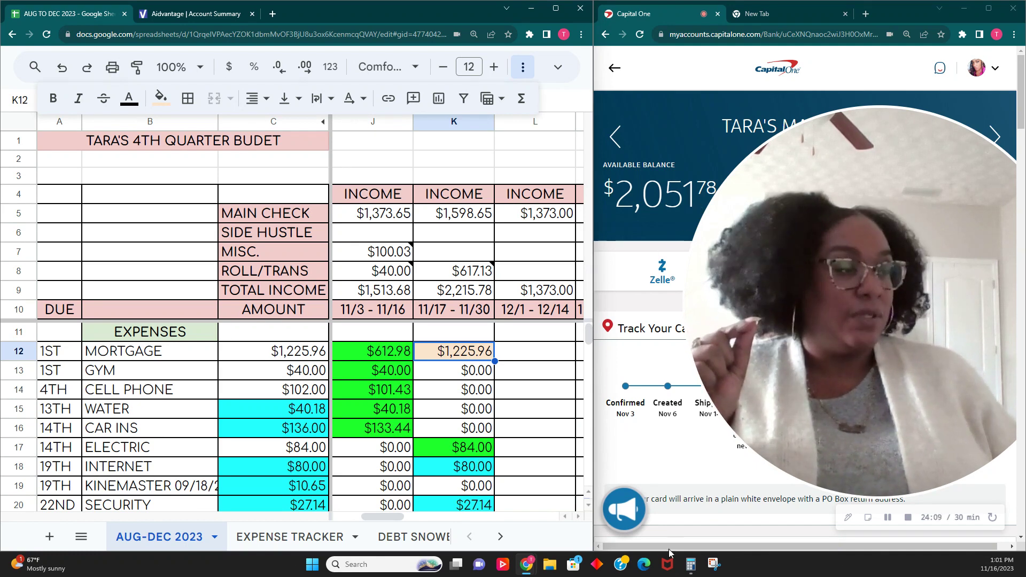
pyautogui.click(692, 564)
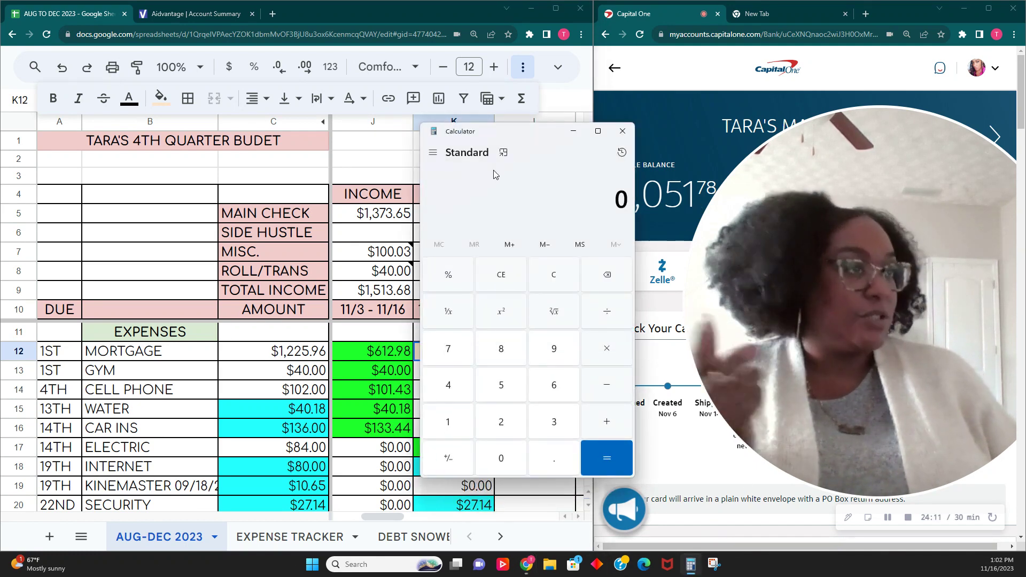
pyautogui.moveTo(538, 140); pyautogui.dragTo(706, 233)
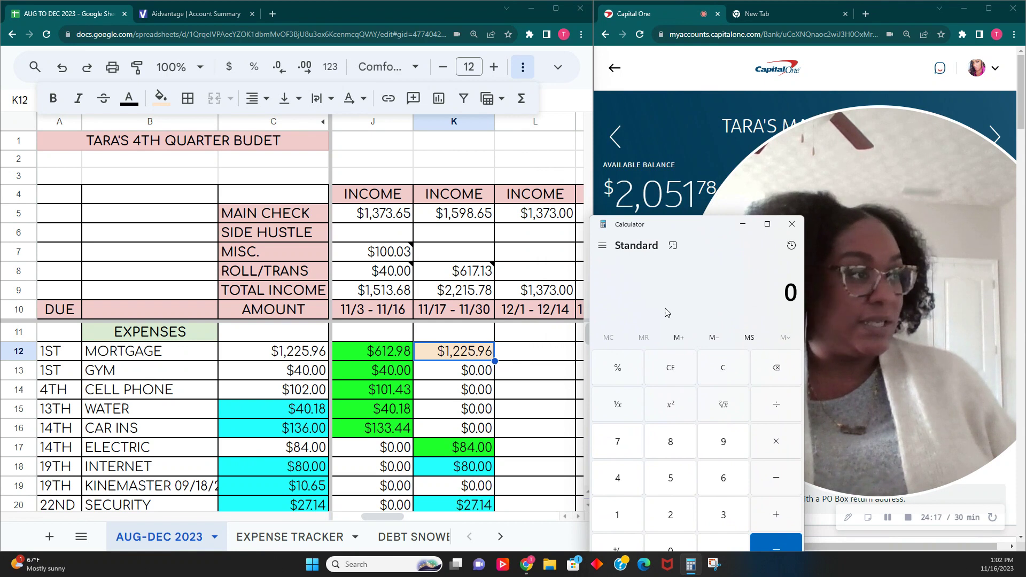
pyautogui.write('1,225.96')
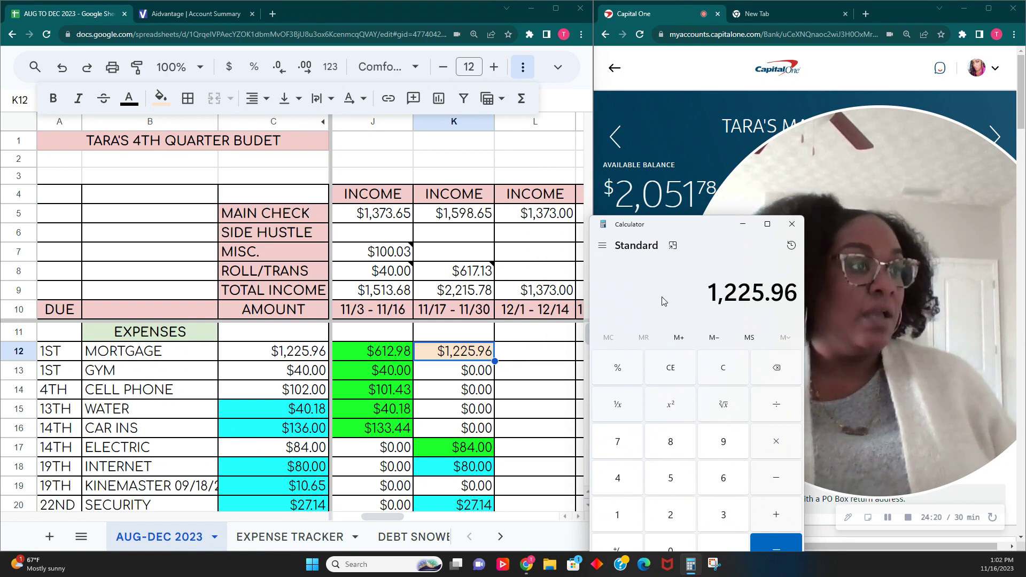
pyautogui.press('+')
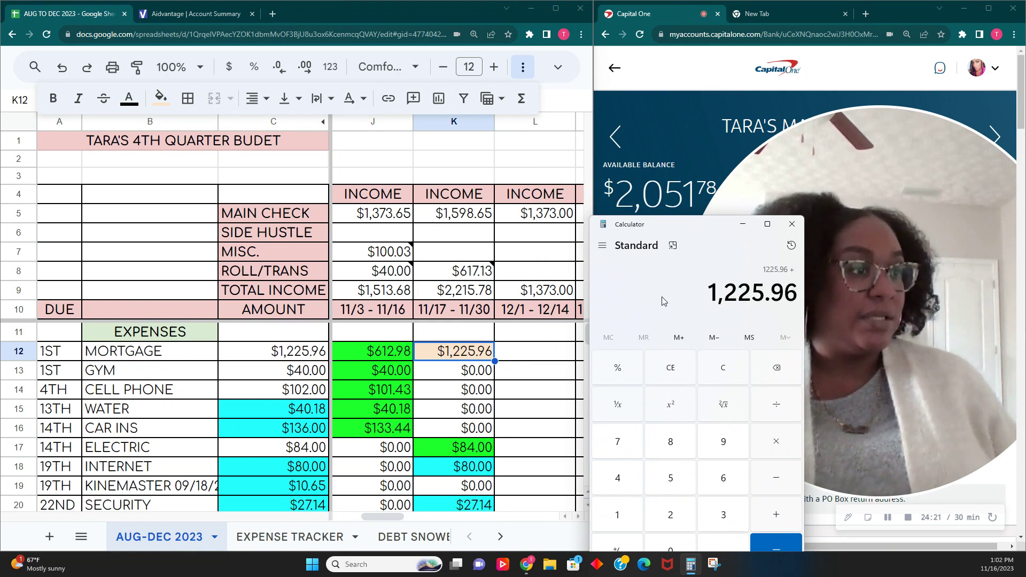
pyautogui.write('80')
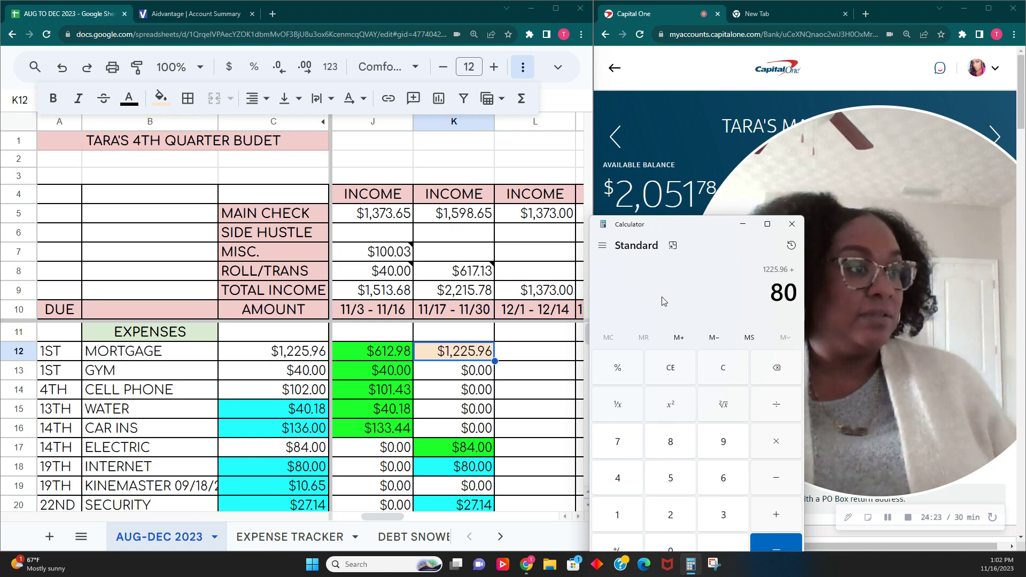
pyautogui.press('+')
# Add the SECURITY 27.14 and SECURITY EQUIP 43.20 amounts from the 11/17 - 11/30 column to the running sum.
pyautogui.scroll(-2, 434, 417)
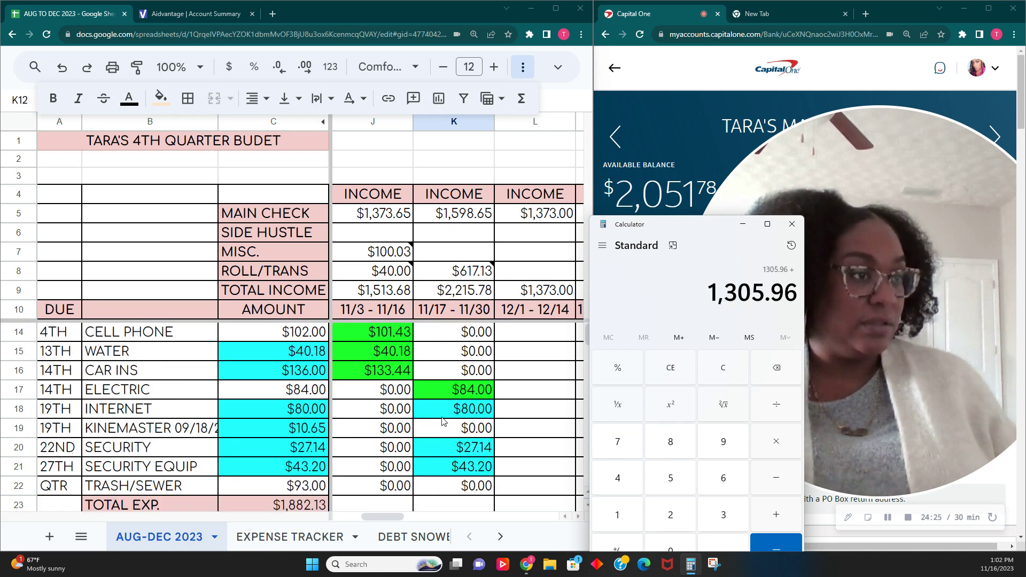
pyautogui.write('27.14')
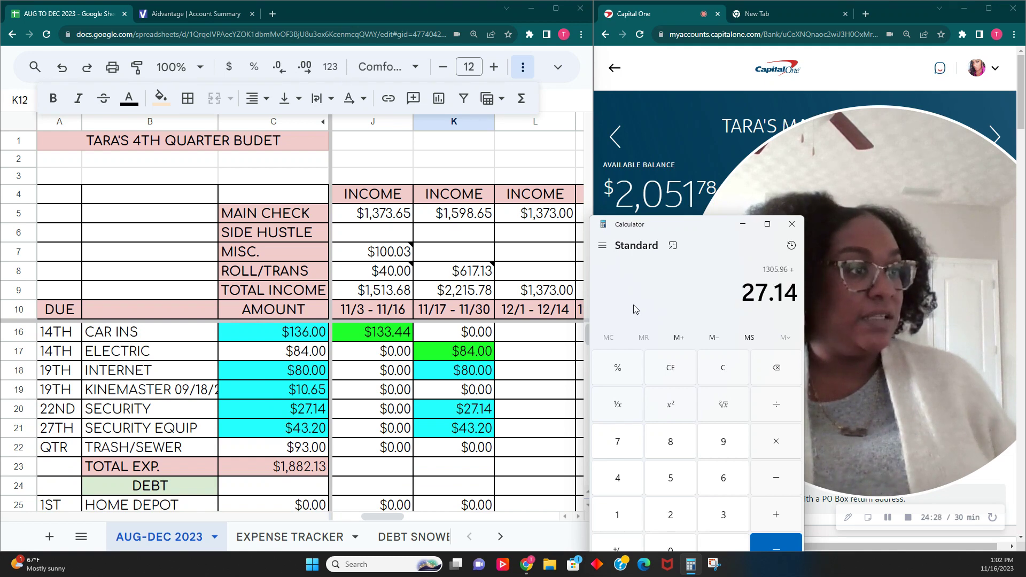
pyautogui.press('+')
pyautogui.write('43.20')
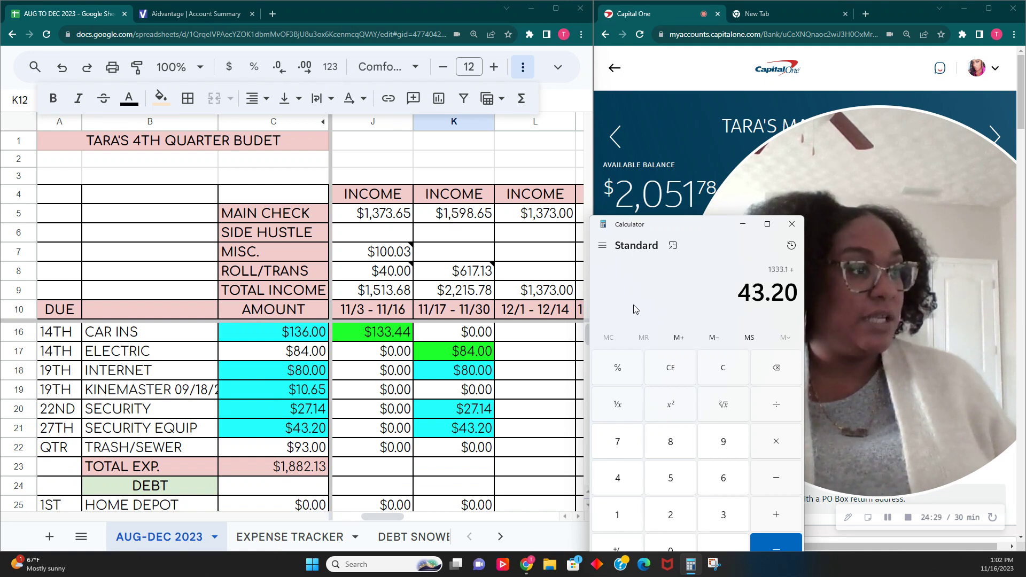
pyautogui.press('+')
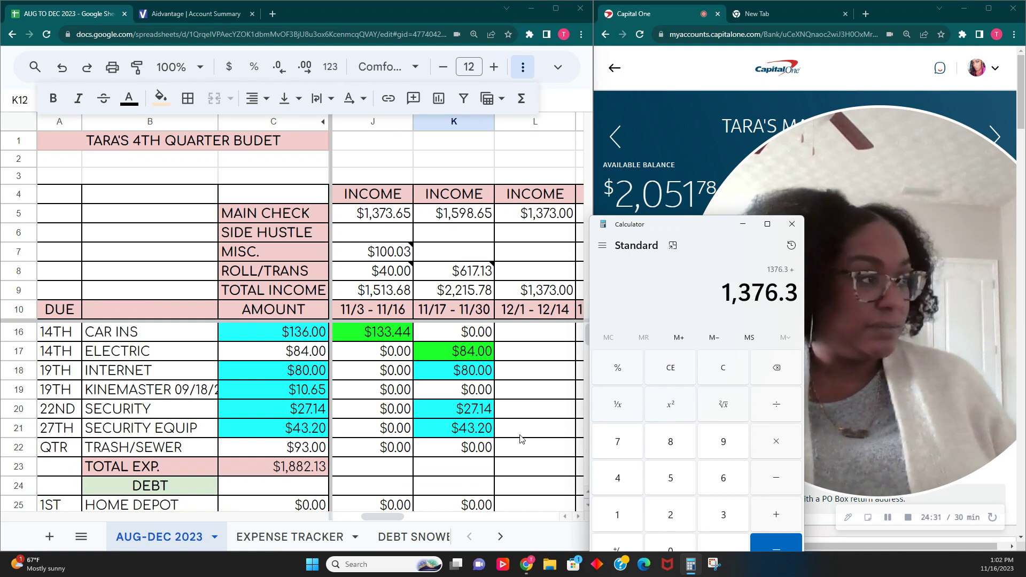
# Add the light orange debt payments for 11/17 - 11/30 to the running sum: 233.50, 60, 35 and 70.67.
pyautogui.scroll(-3, 485, 451)
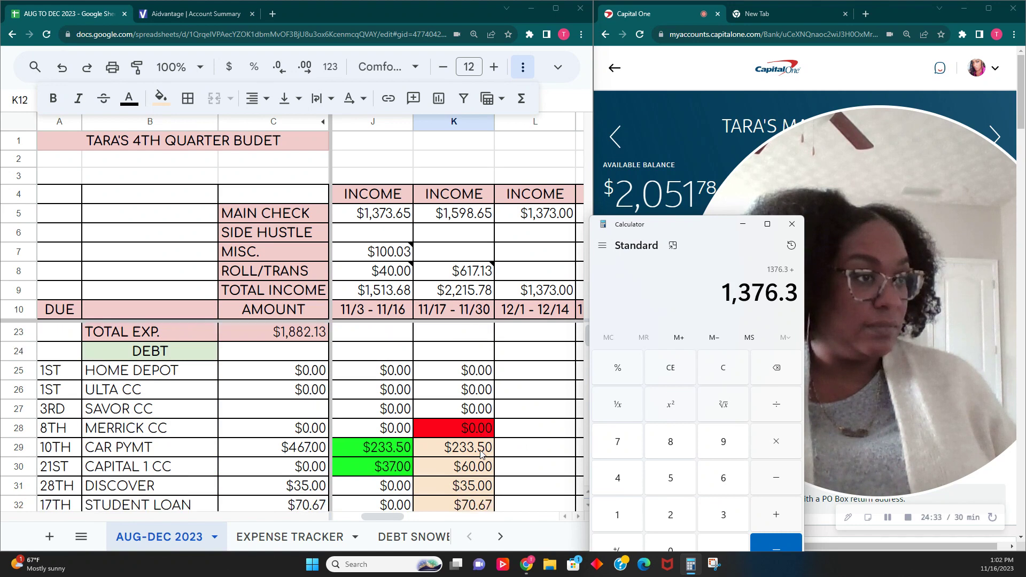
pyautogui.scroll(-1, 483, 453)
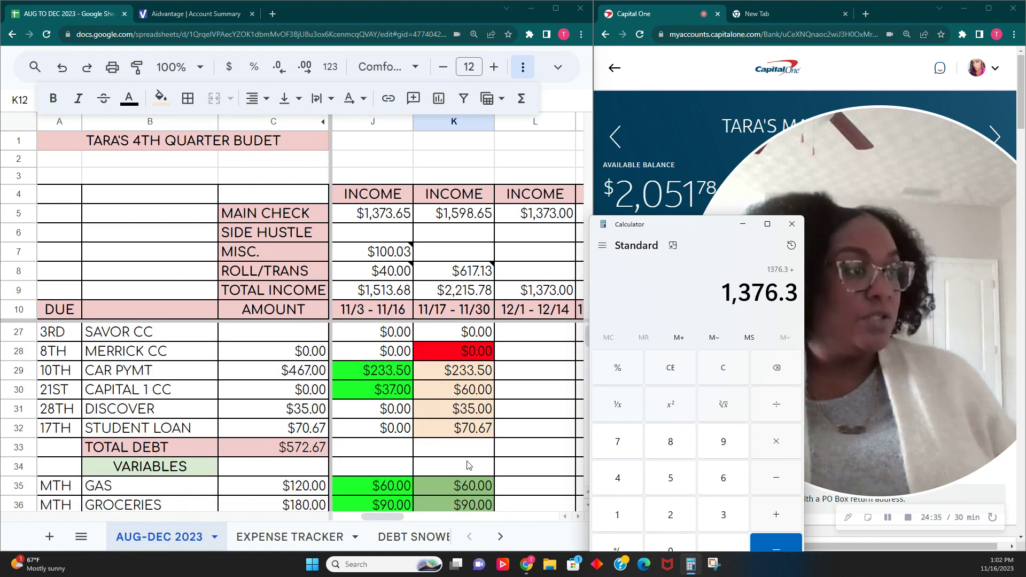
pyautogui.write('233.50')
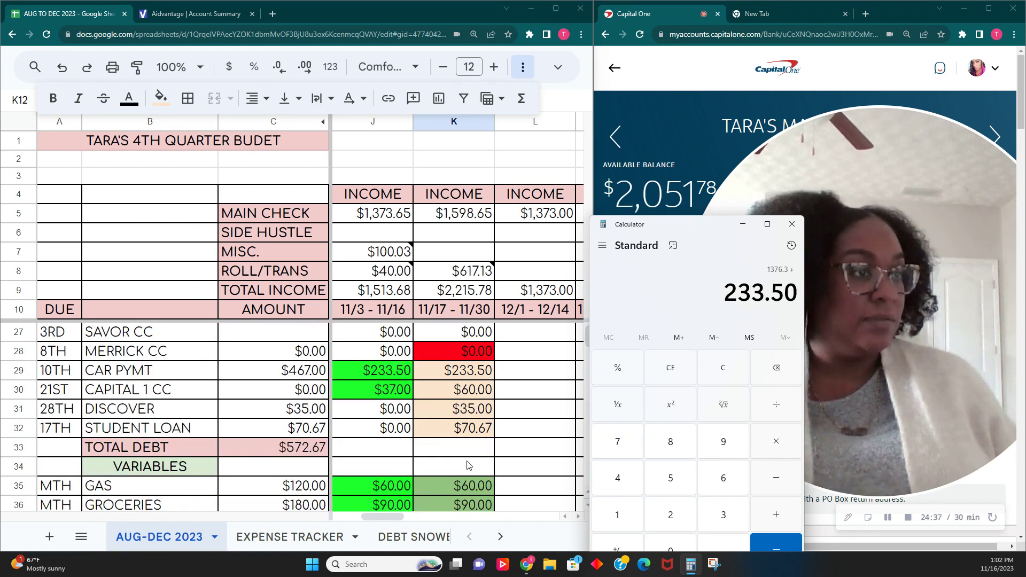
pyautogui.press('+')
pyautogui.write('60')
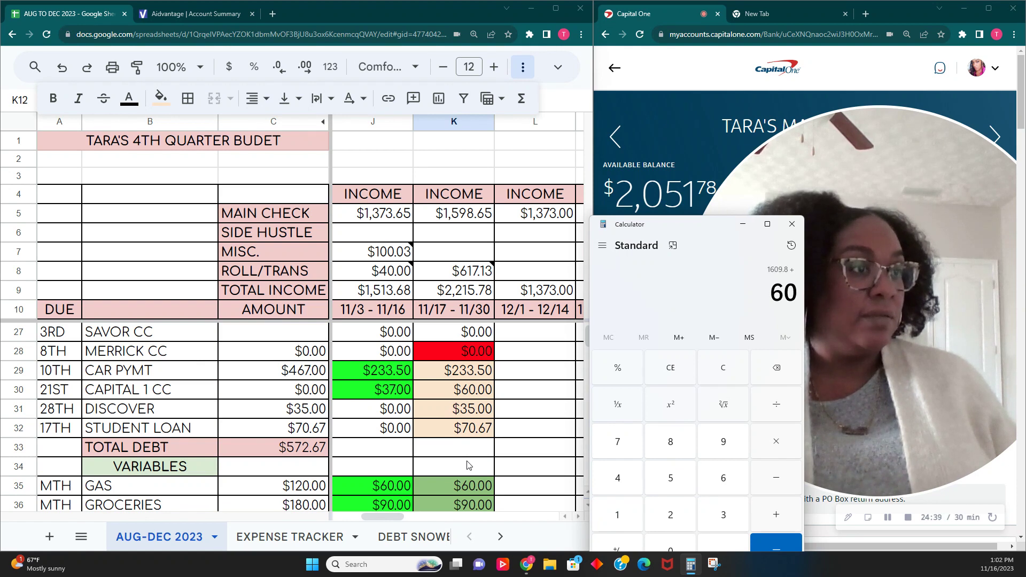
pyautogui.press('+')
pyautogui.write('3')
pyautogui.write('70.67')
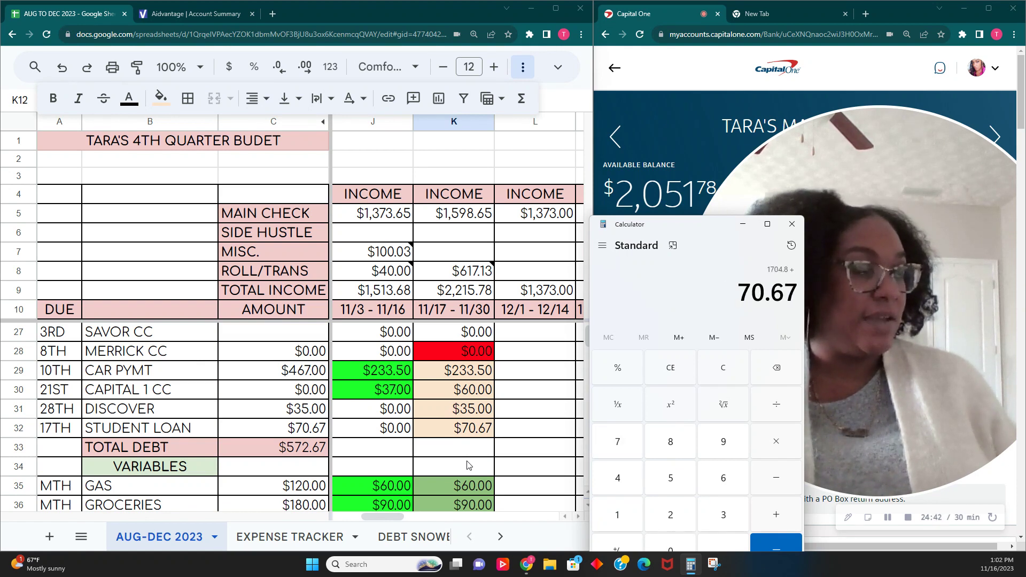
pyautogui.press('+')
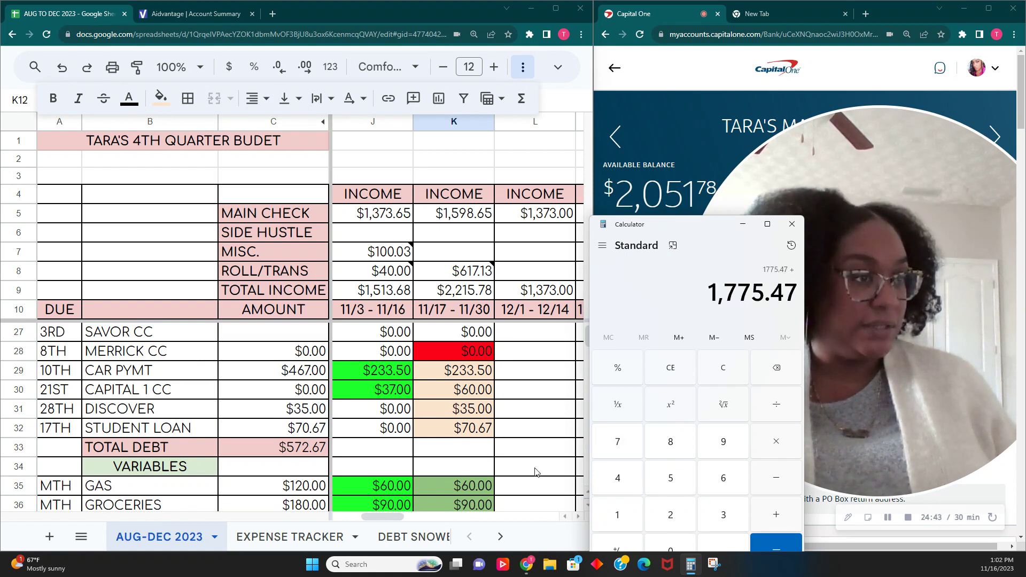
# Add the 11/17 - 11/30 variable expenses to the running sum: GAS 60, GROCERIES 90, SELF CARE 40 and EATING OUT 30.
pyautogui.scroll(-2, 468, 465)
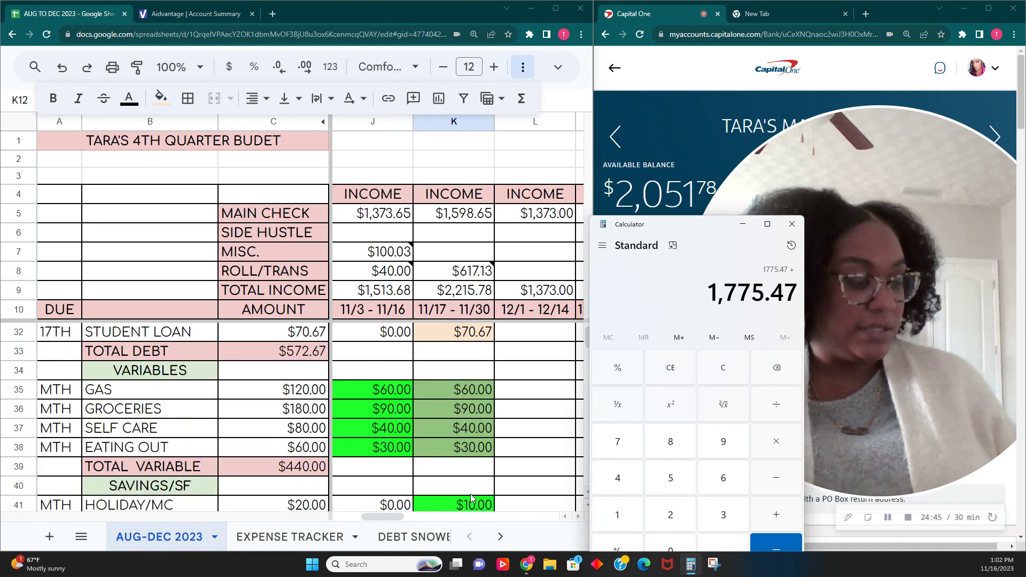
pyautogui.write('60')
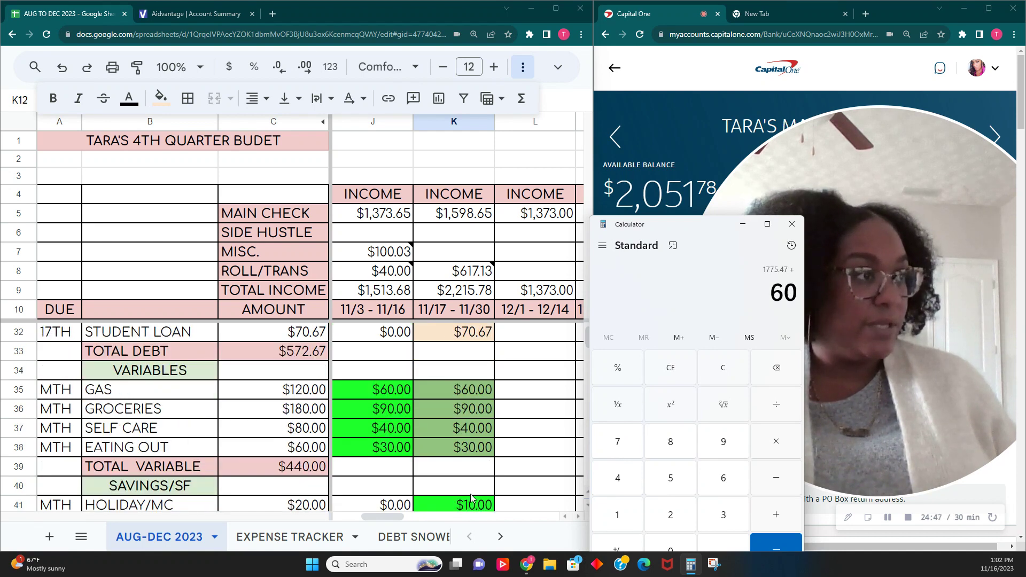
pyautogui.press('+')
pyautogui.write('90')
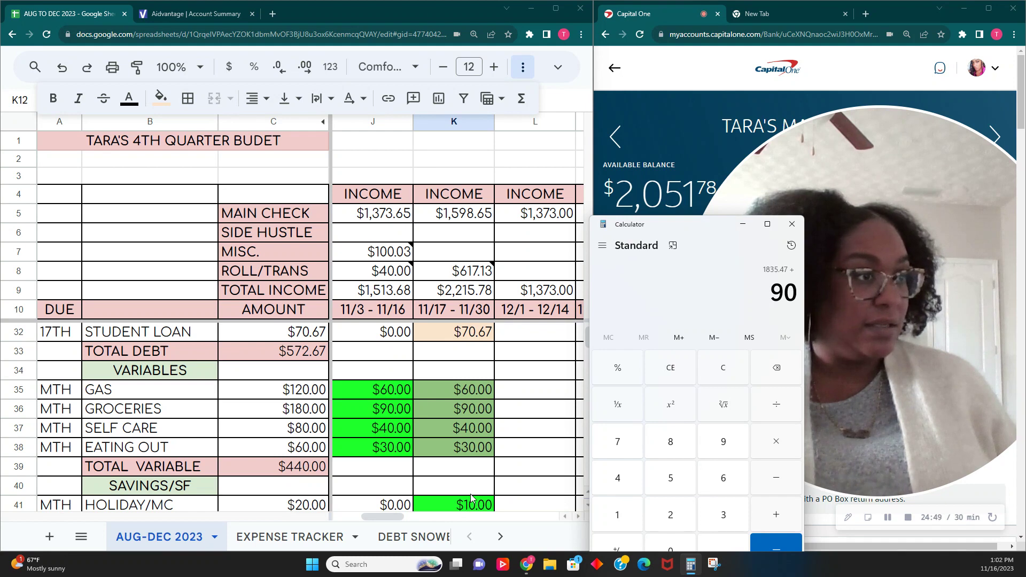
pyautogui.press('+')
pyautogui.write('40')
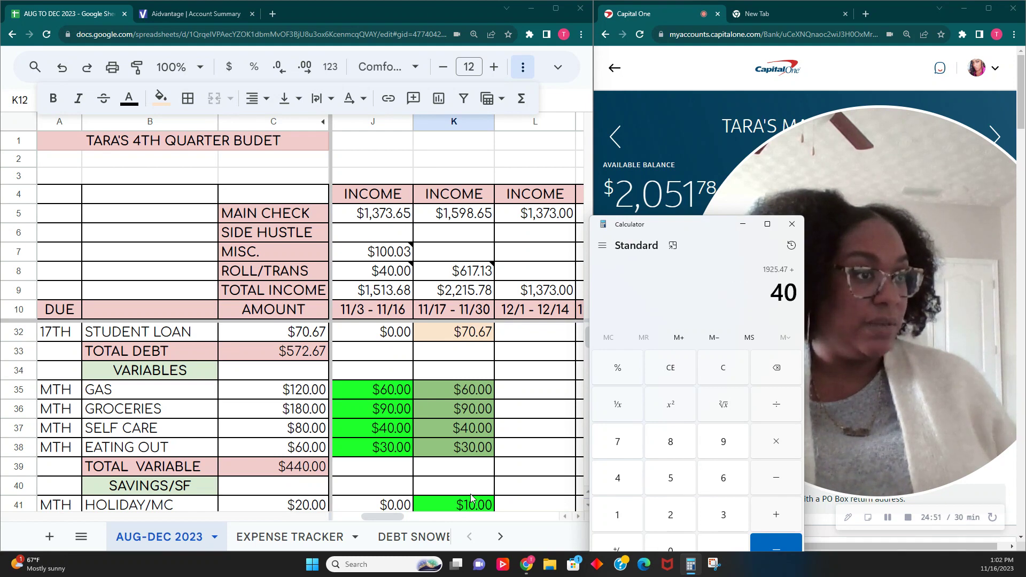
pyautogui.press('+')
pyautogui.write('30')
pyautogui.press('+')
# Add the NAVY FED/MHH amount of 1 and the BUFFER/ROLLOVER amount of 55.31, and compute the total.
pyautogui.scroll(-3, 436, 479)
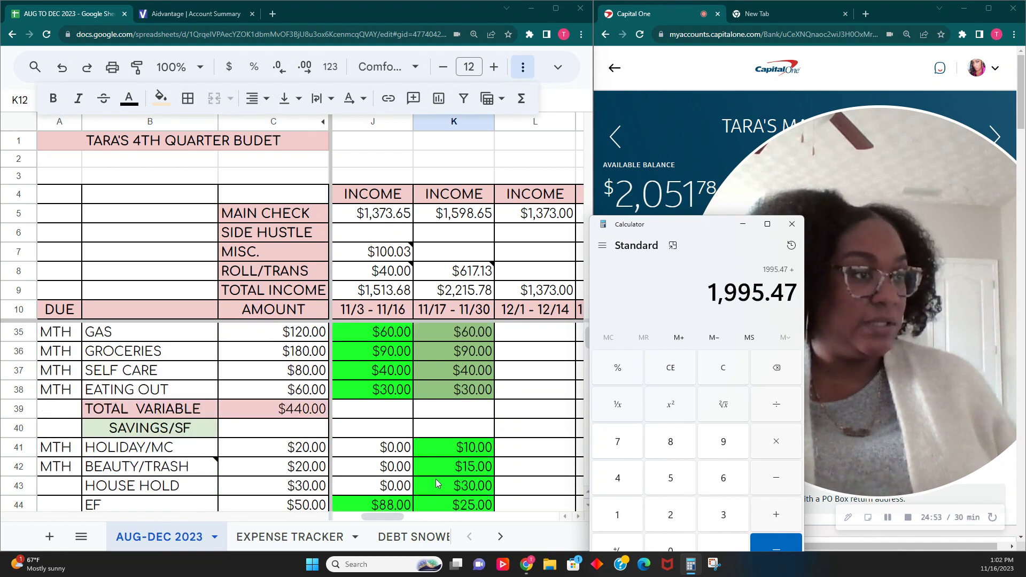
pyautogui.write('1')
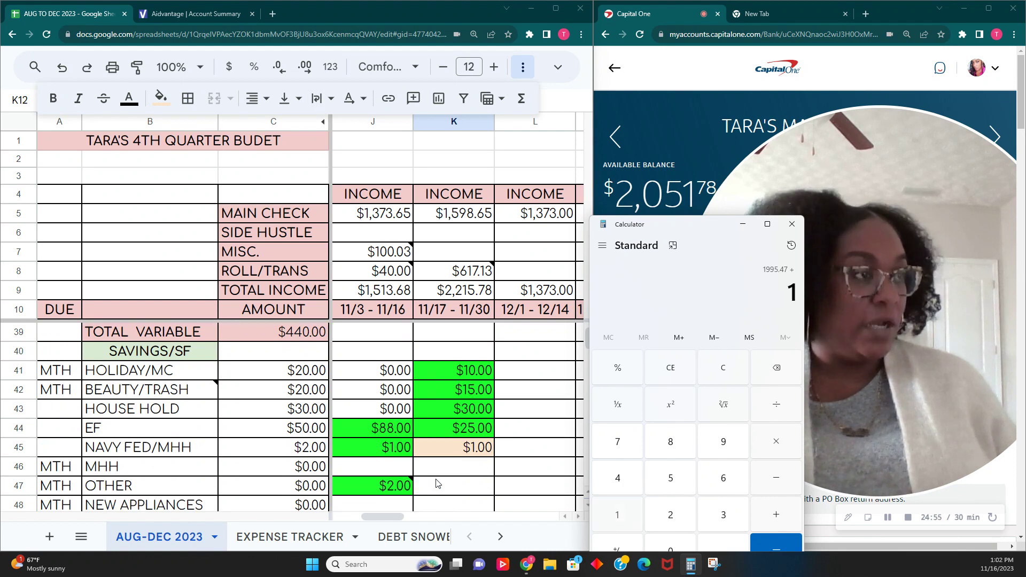
pyautogui.press('+')
pyautogui.scroll(-5, 491, 475)
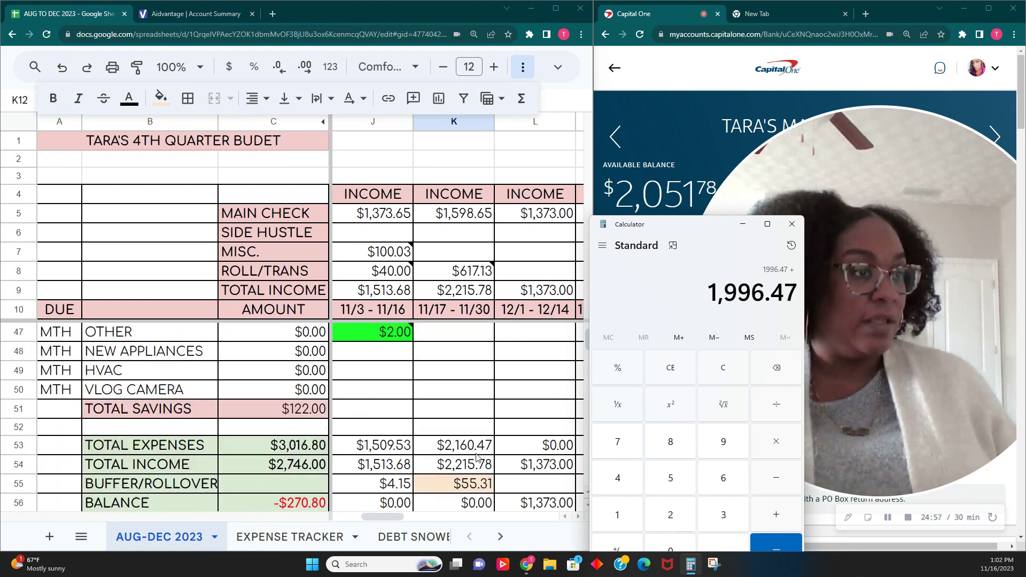
pyautogui.write('55.31')
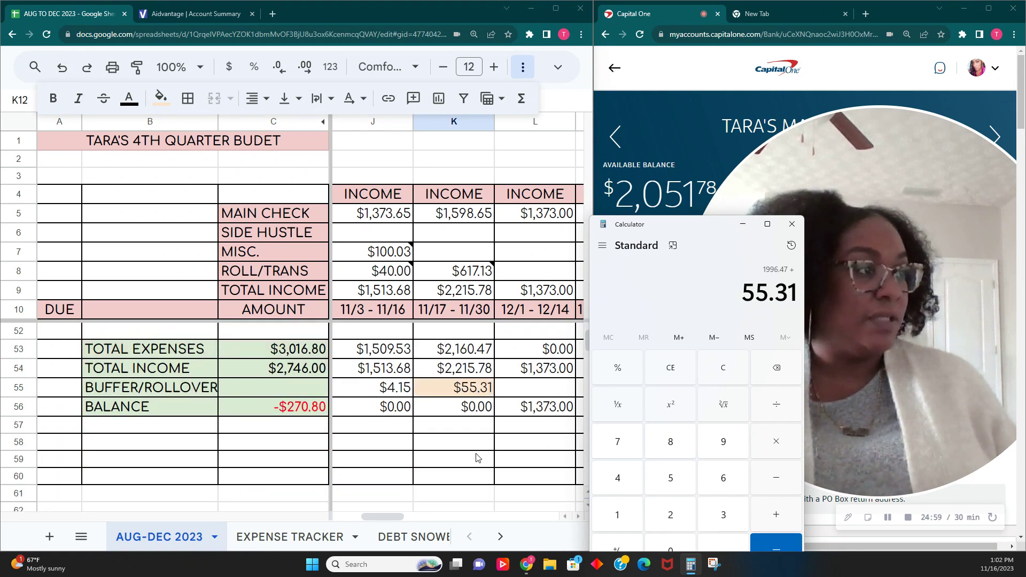
pyautogui.press('Return')
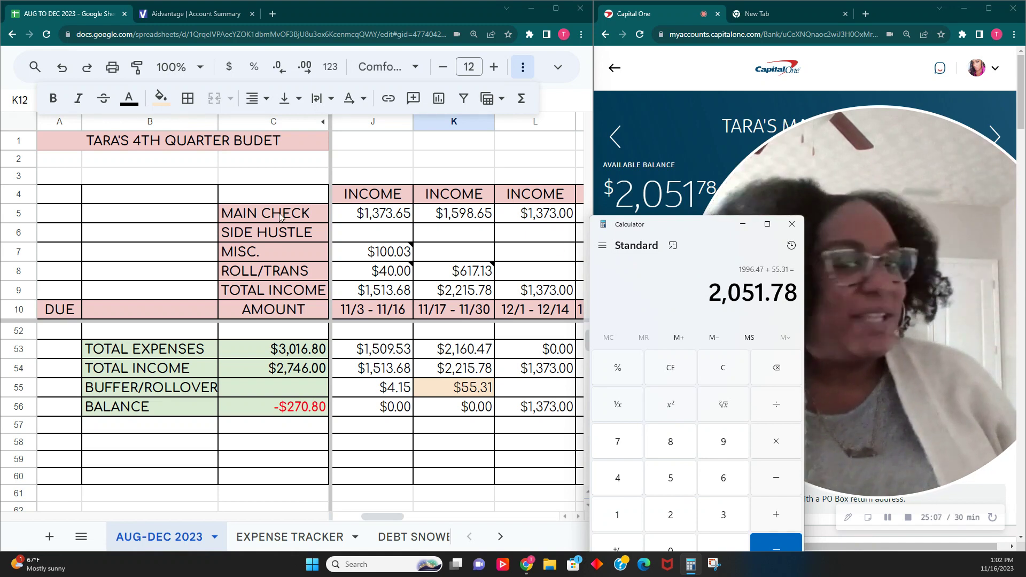
# Clear the calculation and put Calculator away to return to the budget sheet.
pyautogui.click(723, 368)
pyautogui.scroll(1, 376, 434)
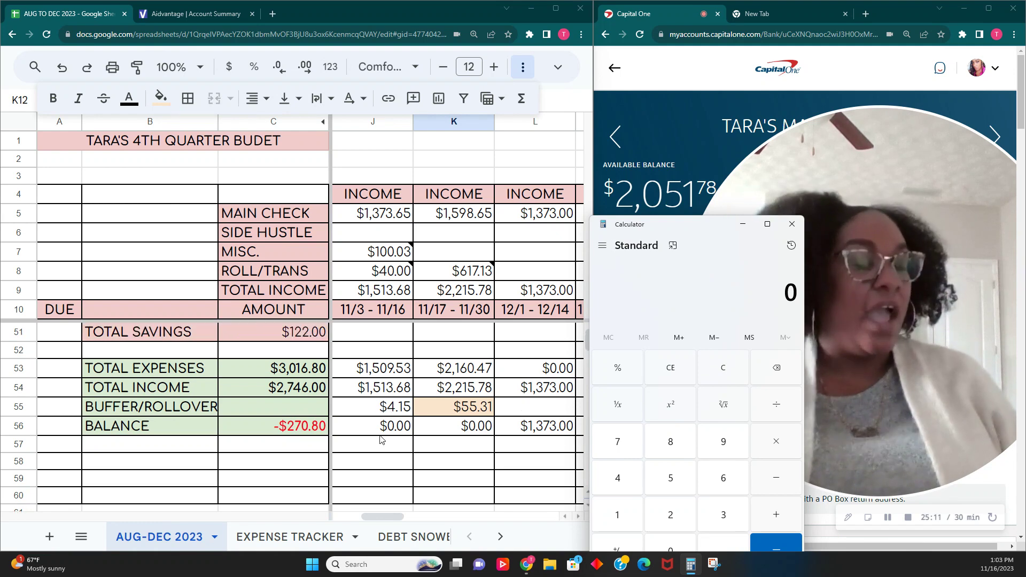
pyautogui.click(746, 230)
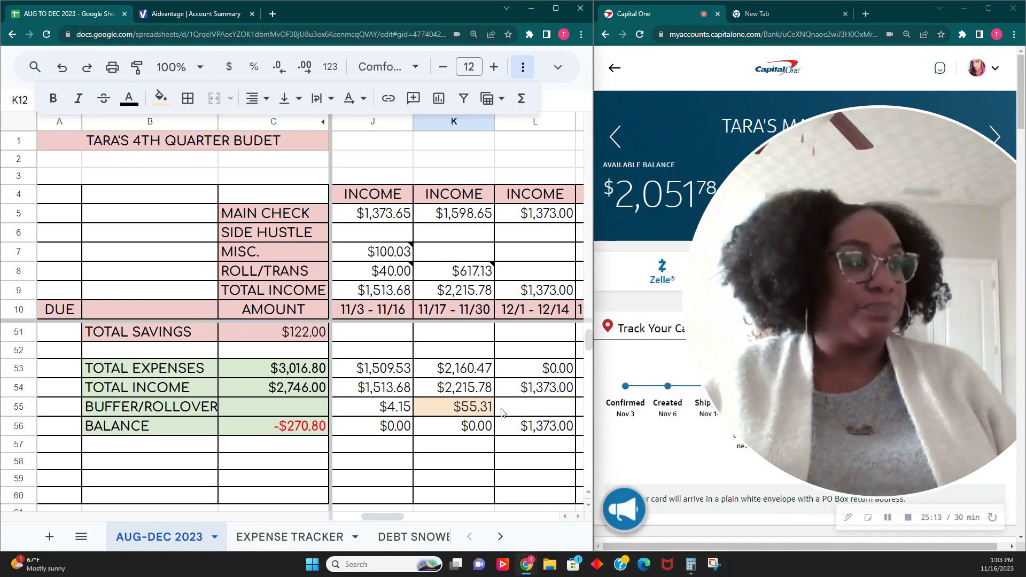
# Review the 11/17 - 11/30 column's amounts and status colors across the totals, savings, variables, debt and expenses.
pyautogui.scroll(1, 480, 452)
pyautogui.scroll(4, 480, 452)
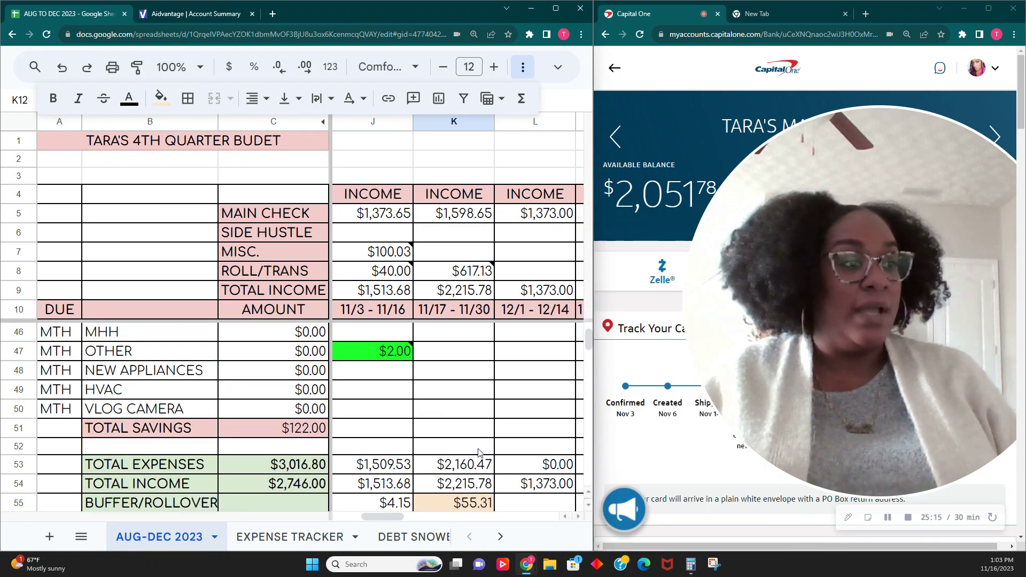
pyautogui.scroll(7, 480, 452)
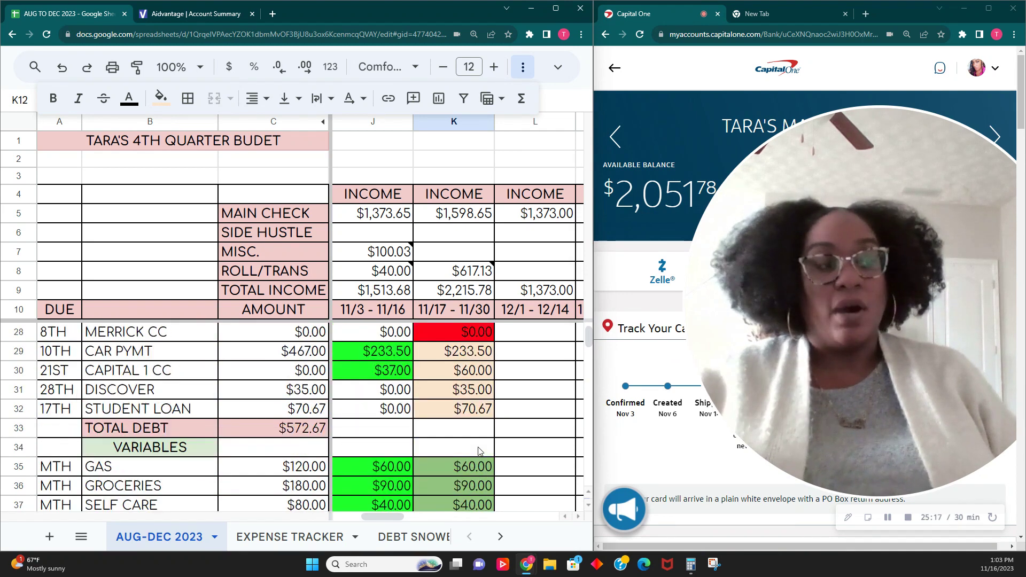
pyautogui.scroll(3, 477, 447)
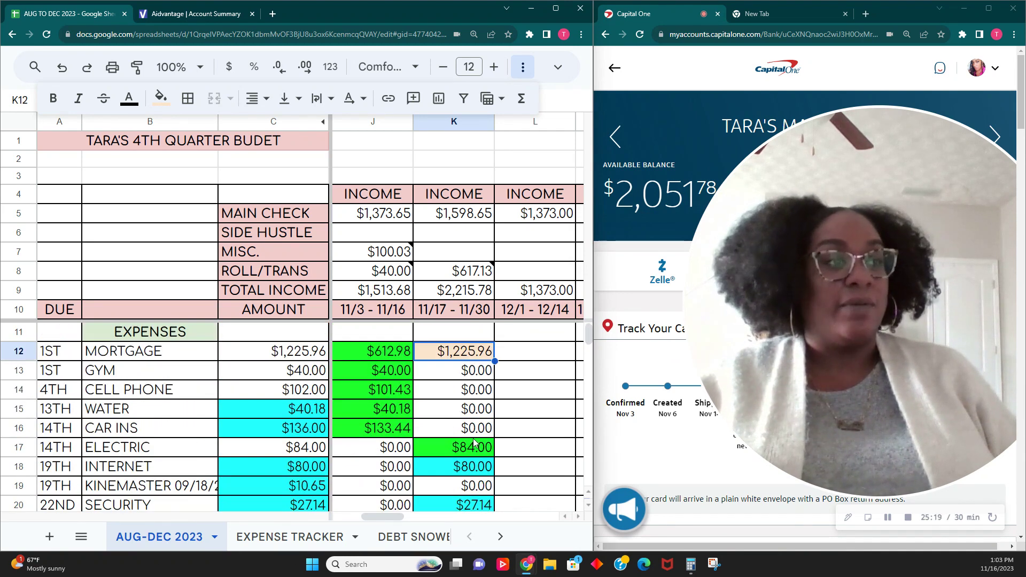
pyautogui.scroll(-12, 473, 443)
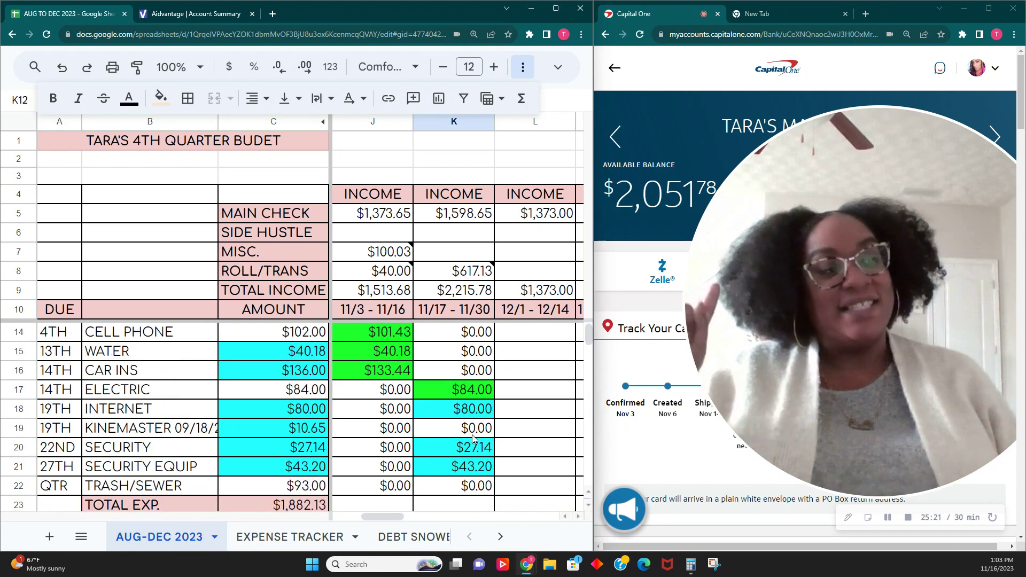
pyautogui.scroll(-2, 463, 488)
pyautogui.scroll(12, 463, 488)
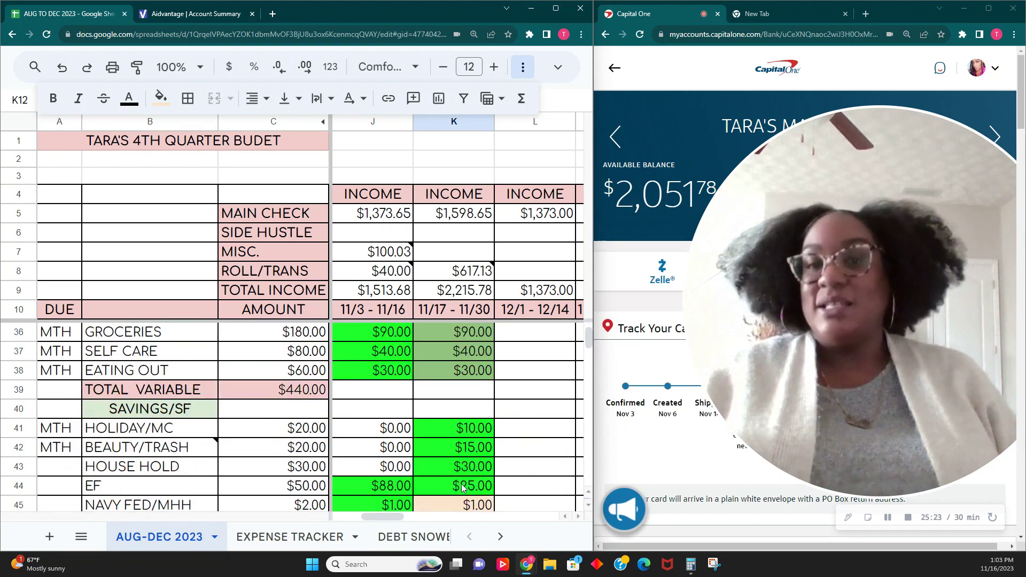
pyautogui.scroll(2, 463, 488)
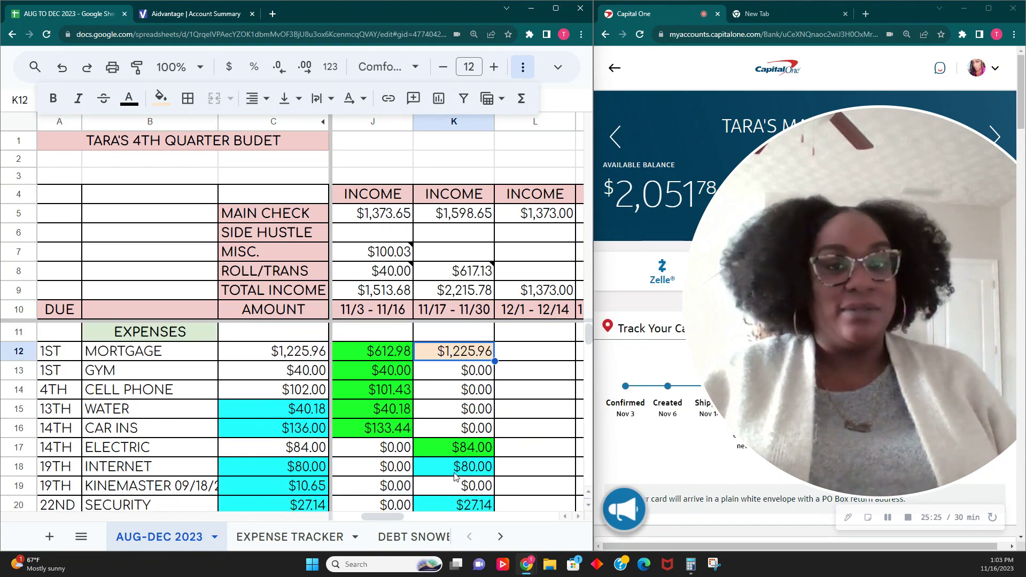